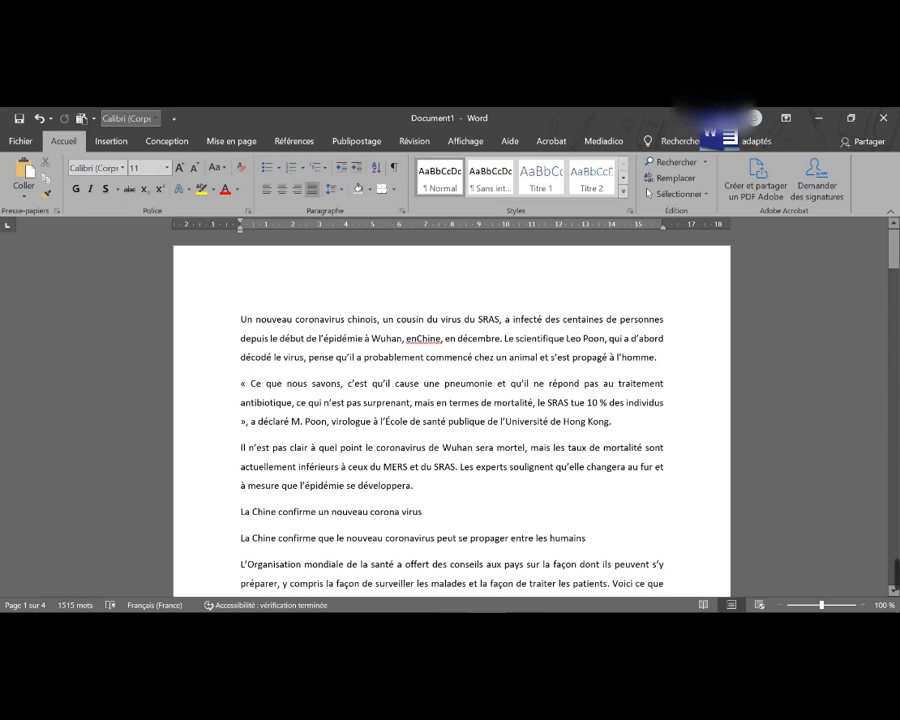
Add the title line "Corona virus" above the first paragraph of the document
key("Return")
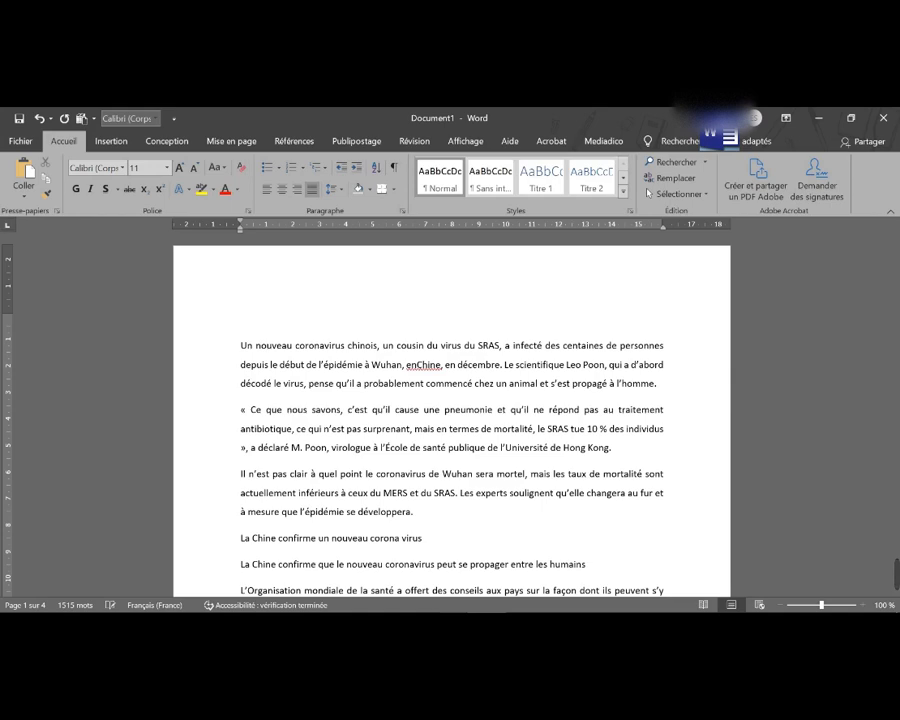
type("Corona virus")
Look through the whole document to its end and back, checking the body text and the lines that serve as section headings
scroll(450, 420, "down", 12)
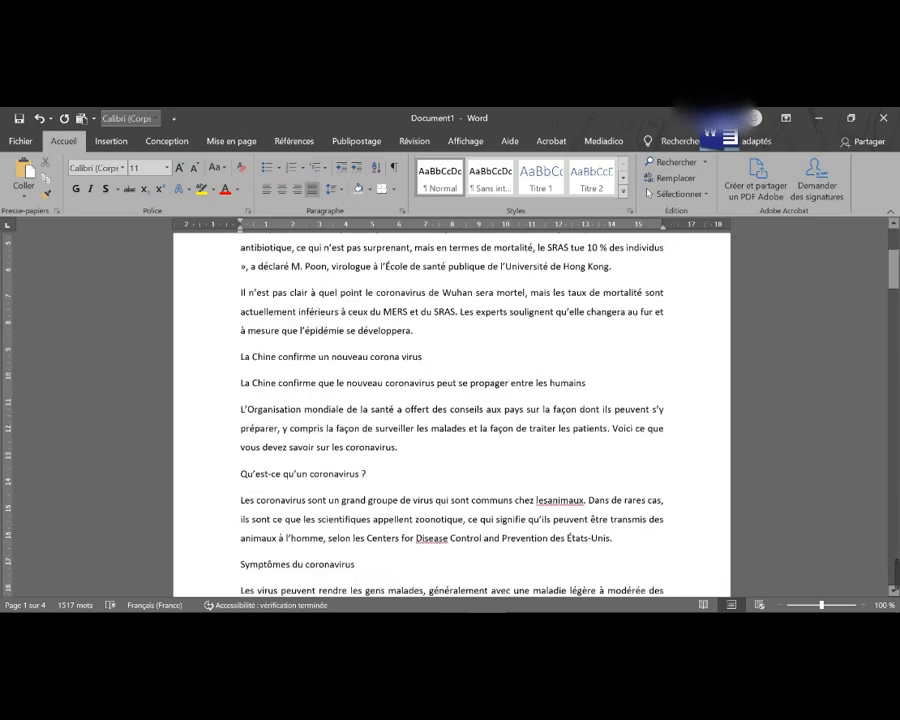
scroll(450, 420, "down", 15)
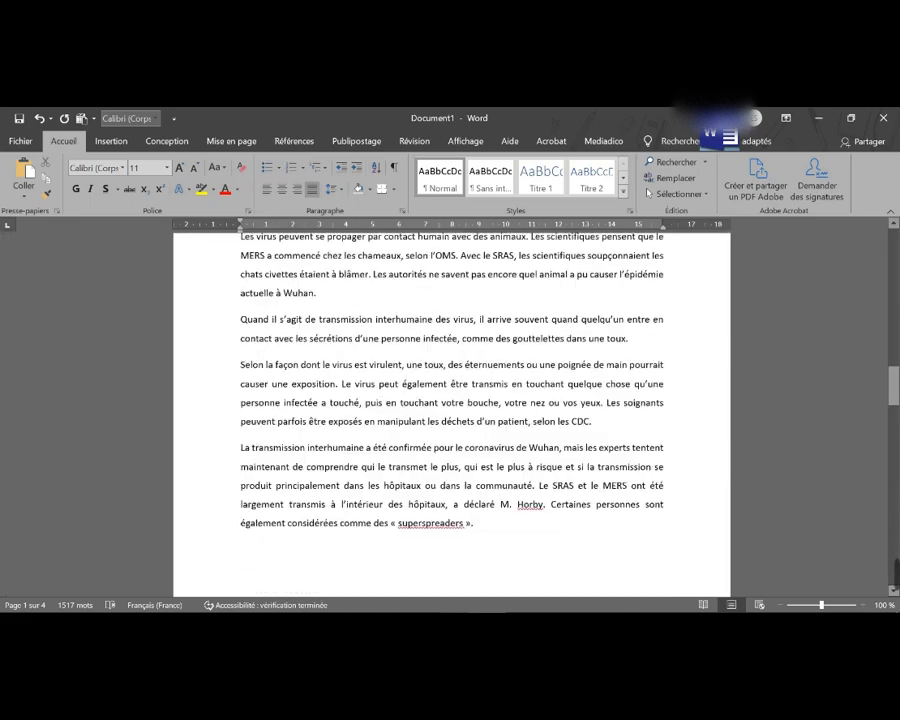
scroll(450, 420, "down", 20)
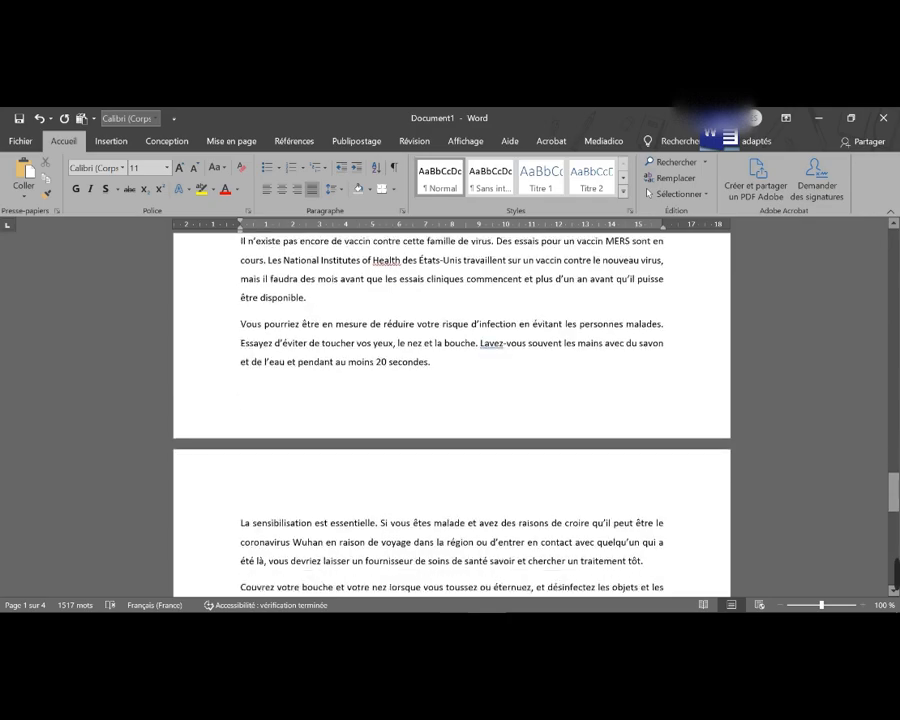
scroll(450, 420, "down", 1)
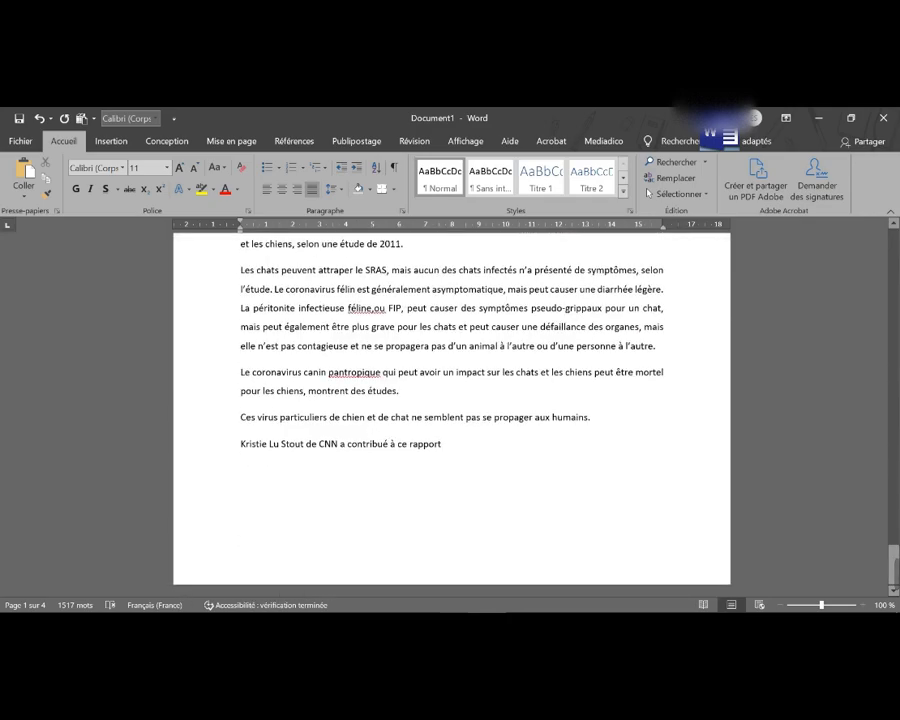
scroll(450, 410, "up", 20)
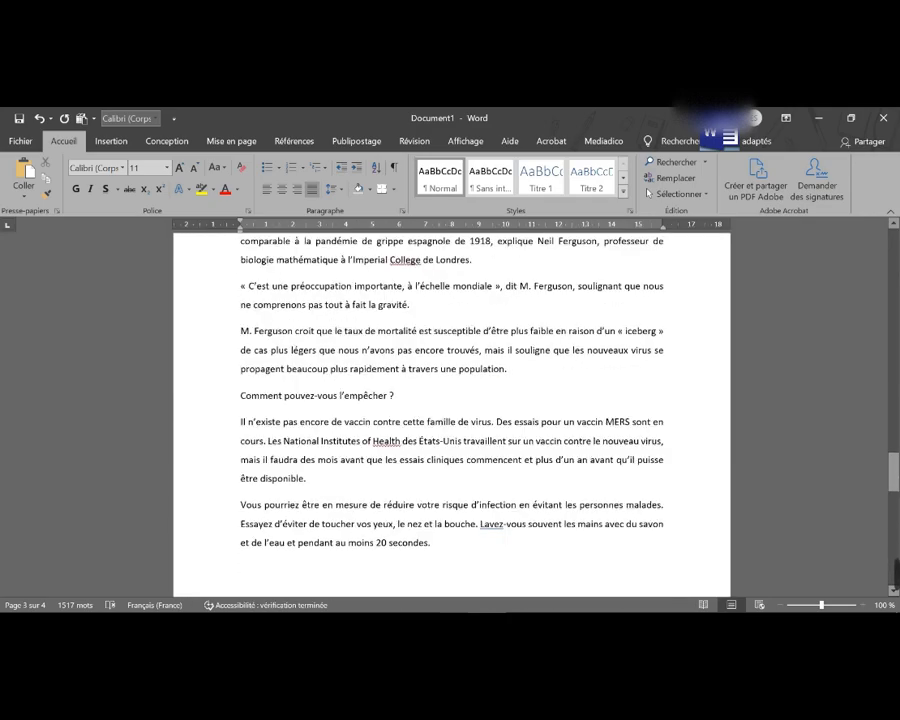
scroll(450, 410, "up", 15)
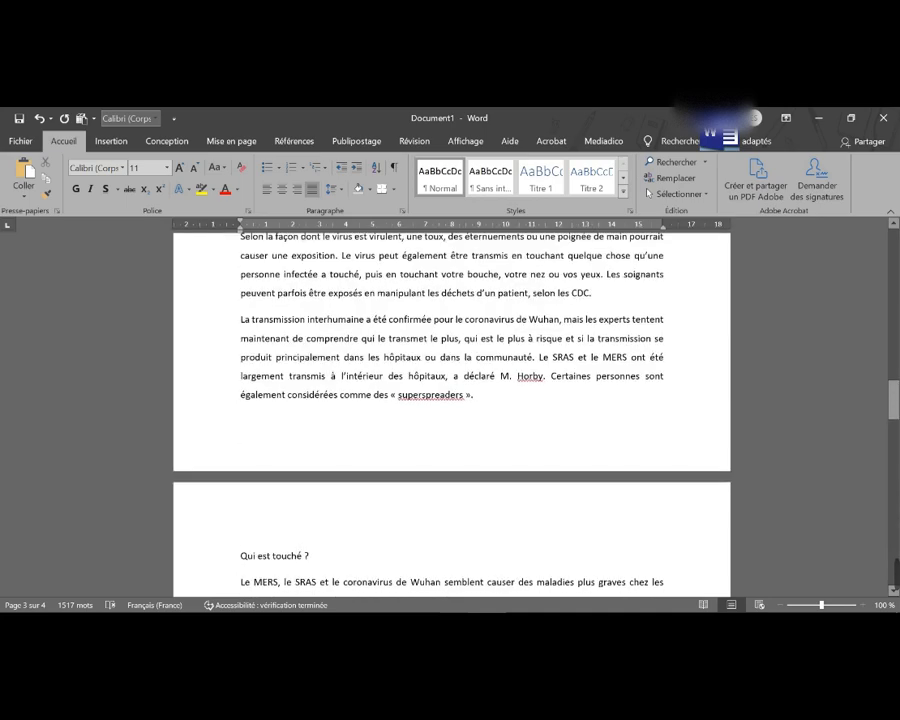
scroll(450, 410, "up", 15)
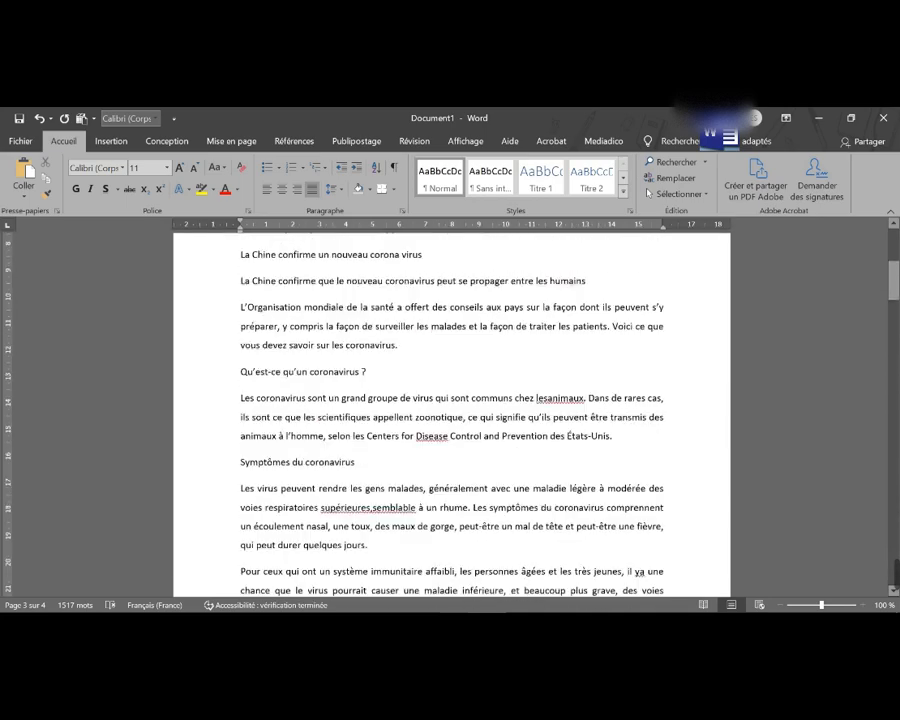
scroll(450, 410, "up", 6)
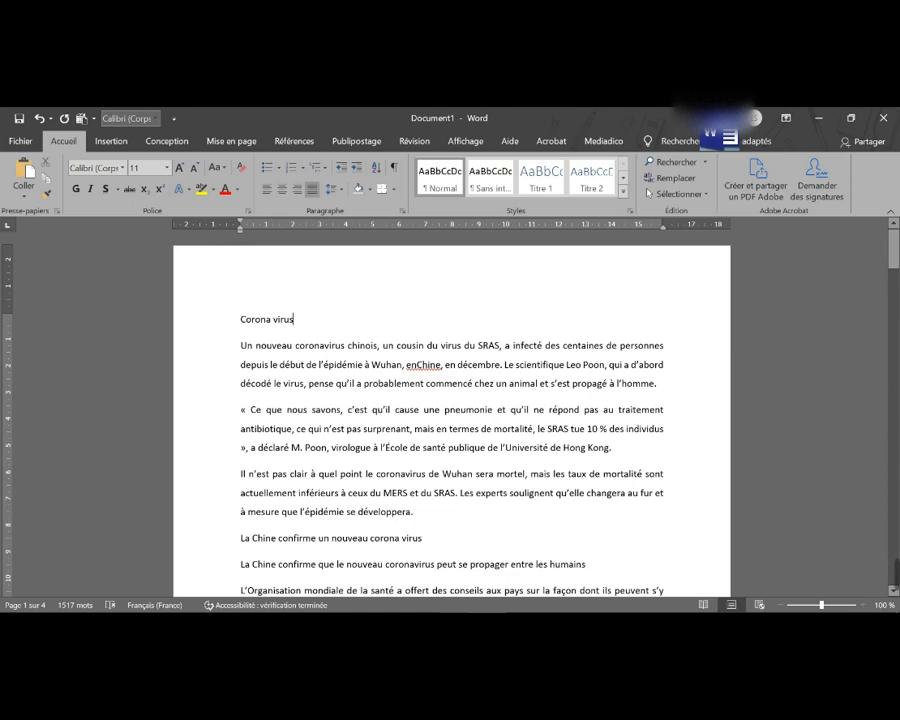
Apply the Titre 1 style to the title line "Corona virus"
key("shift+Home")
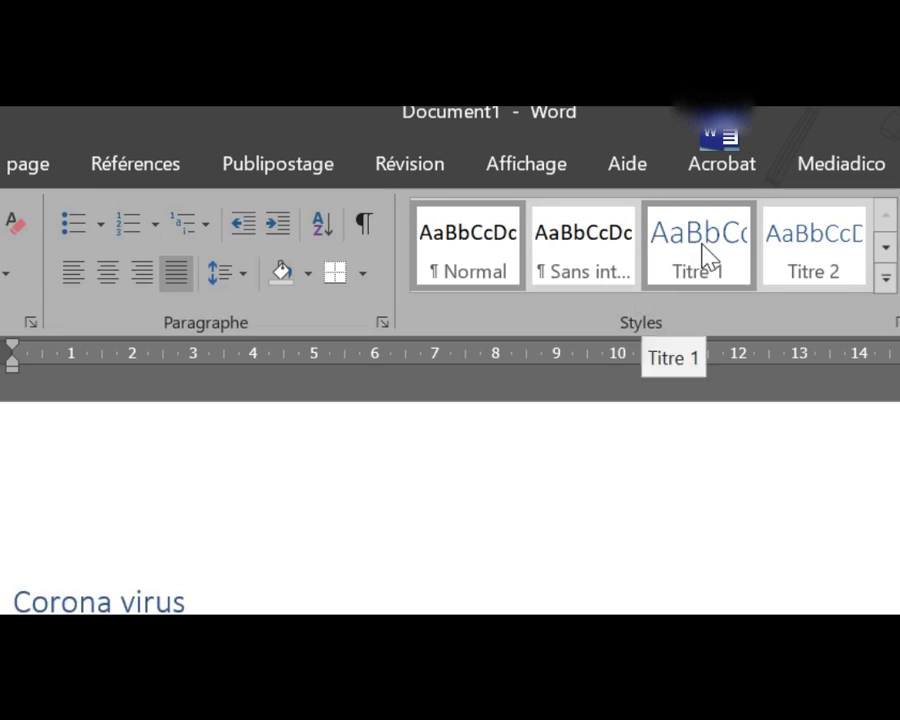
left_click(707, 257)
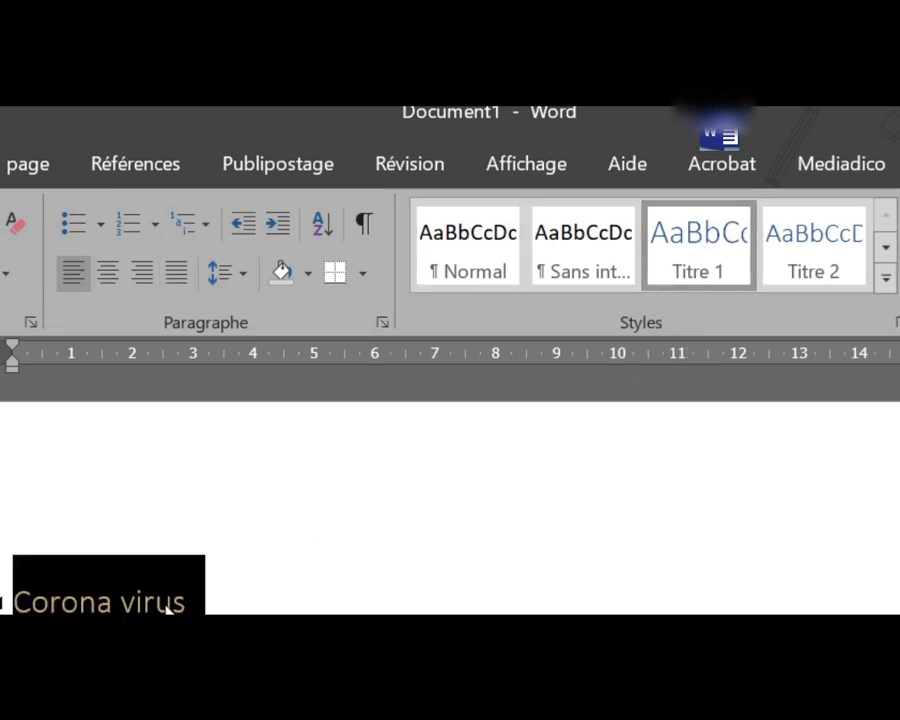
Modify the Titre 1 style to use the Automatique font colour and the Times New Roman font
right_click(681, 250)
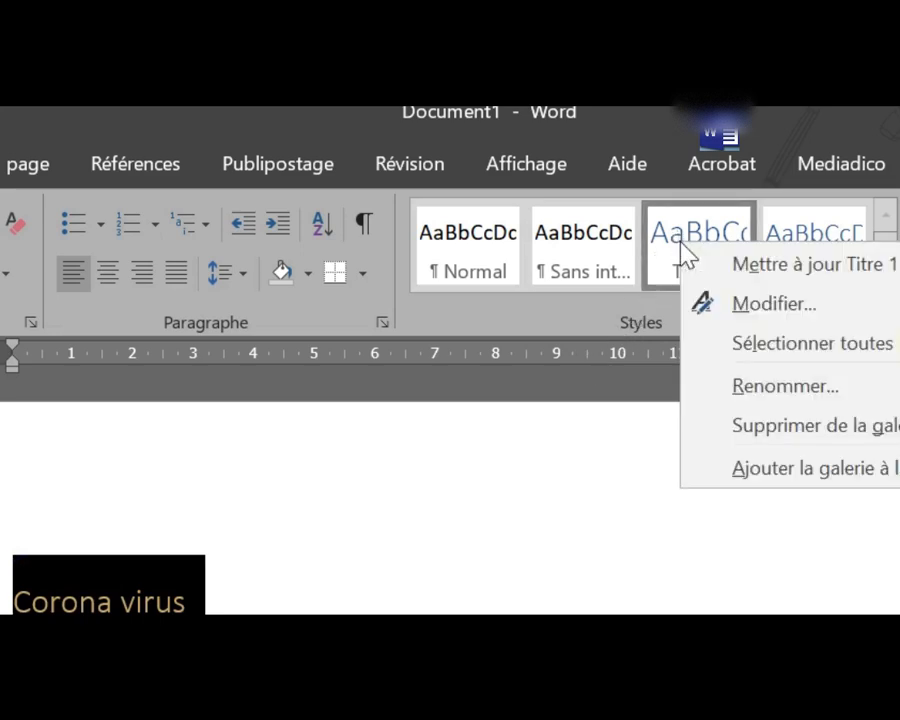
left_click(755, 306)
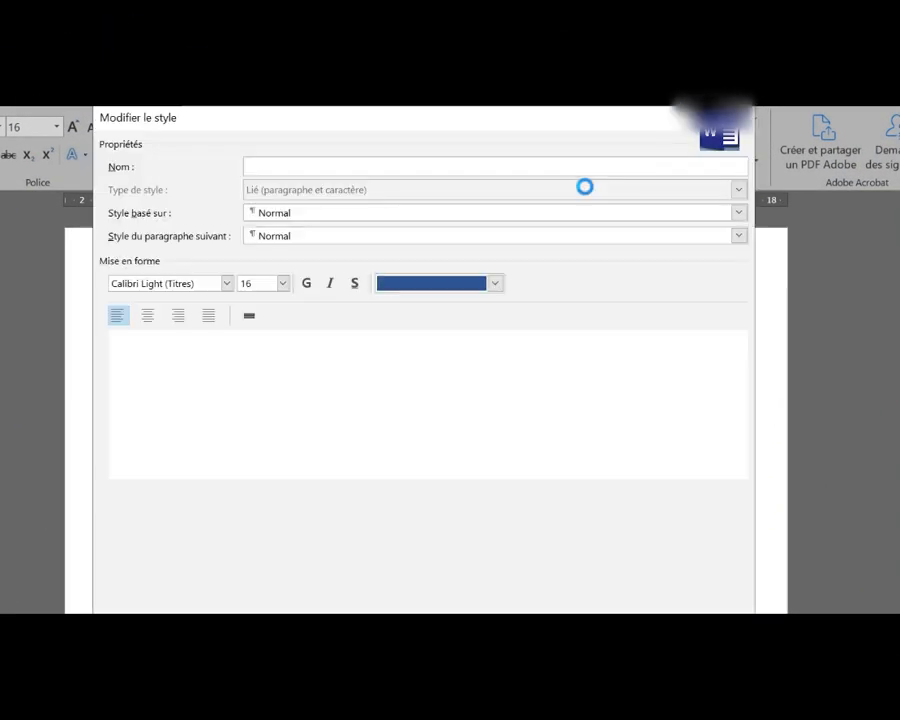
left_click(496, 286)
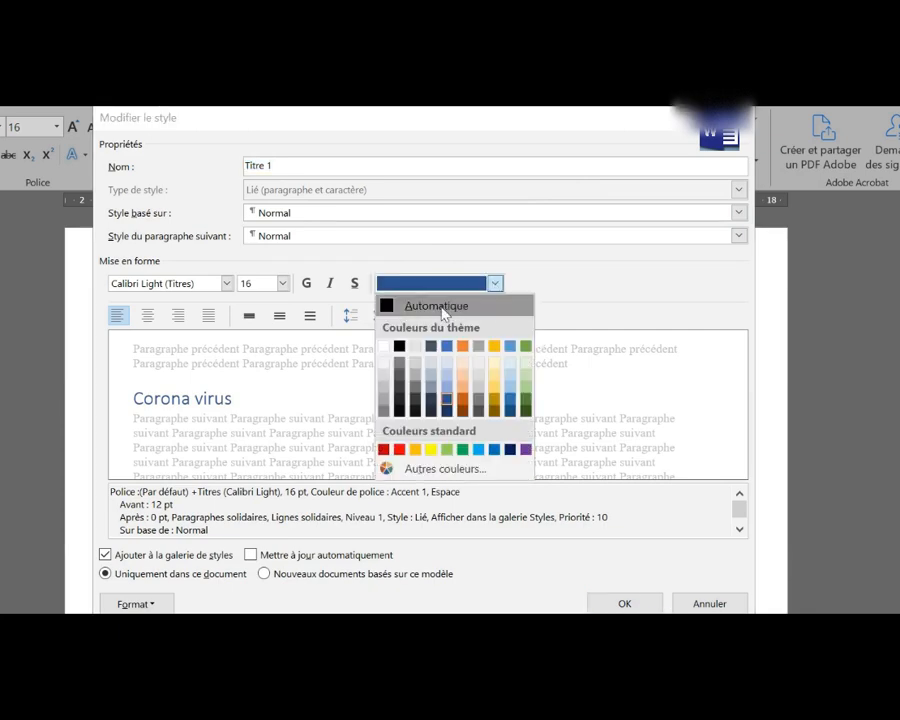
left_click(452, 307)
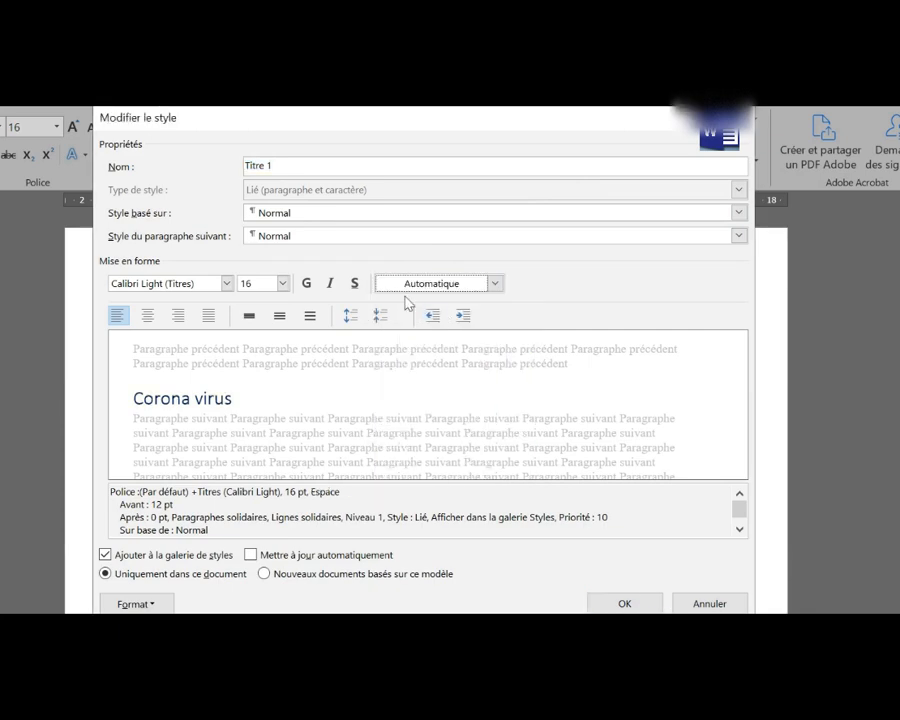
left_click(227, 284)
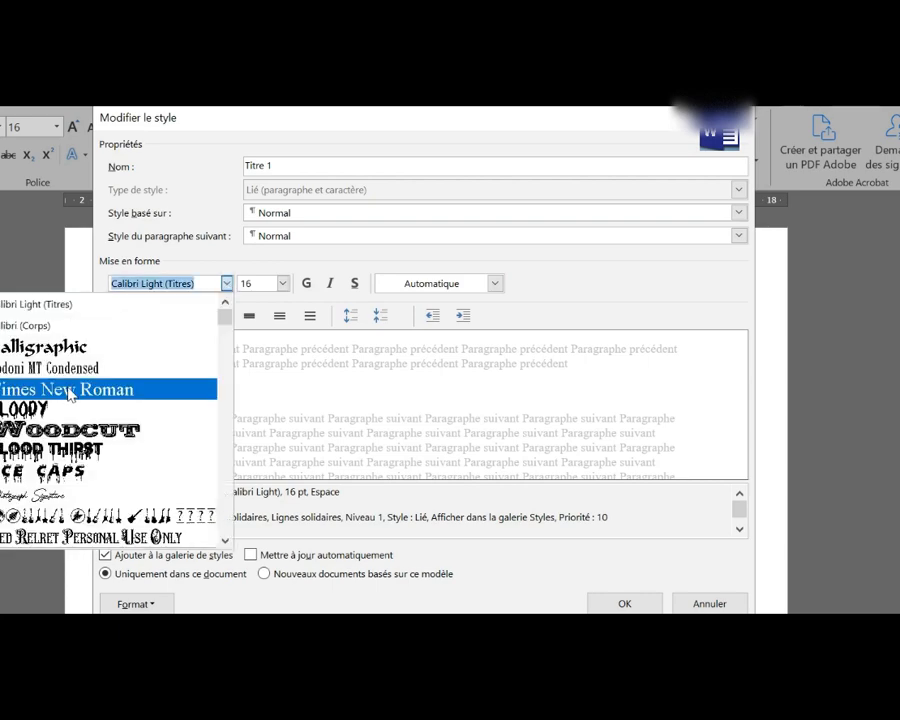
left_click(72, 390)
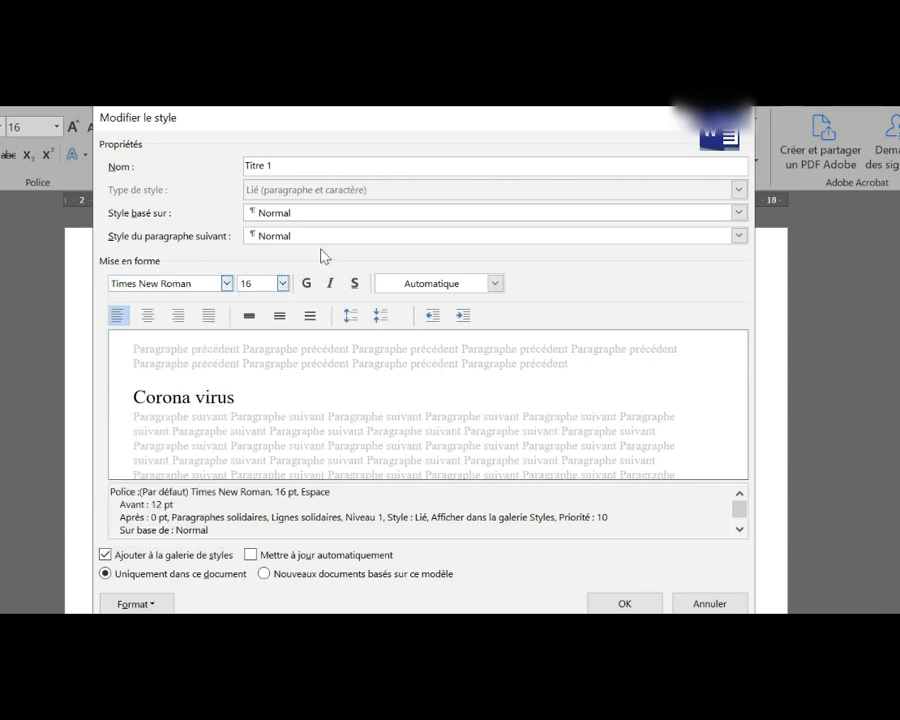
Give Titre 1 1.5 line spacing and justified alignment, updated automatically and saved for new documents based on this template
left_click(279, 318)
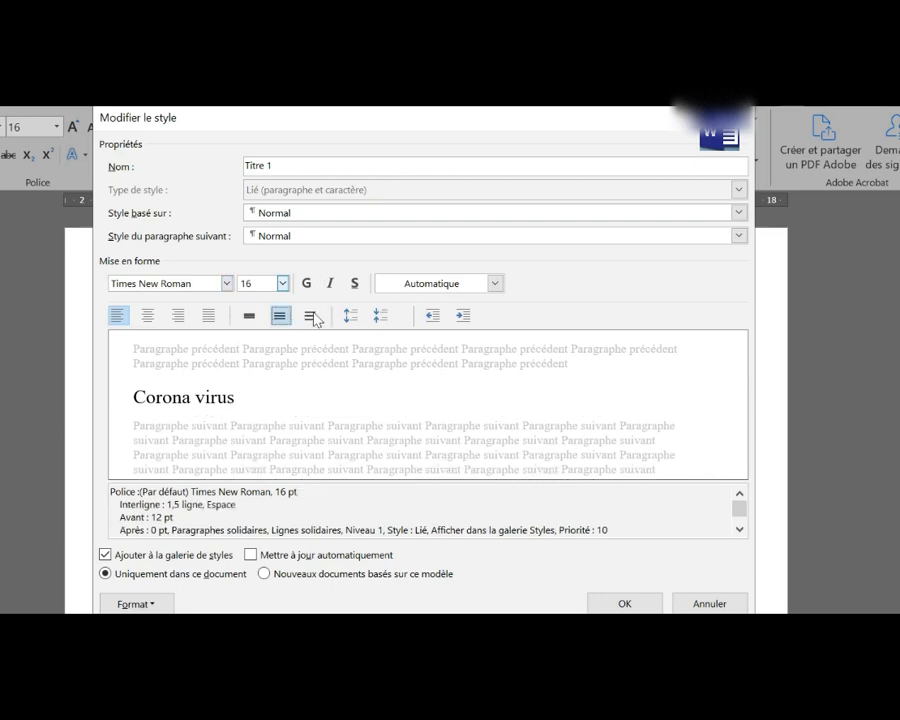
left_click(209, 316)
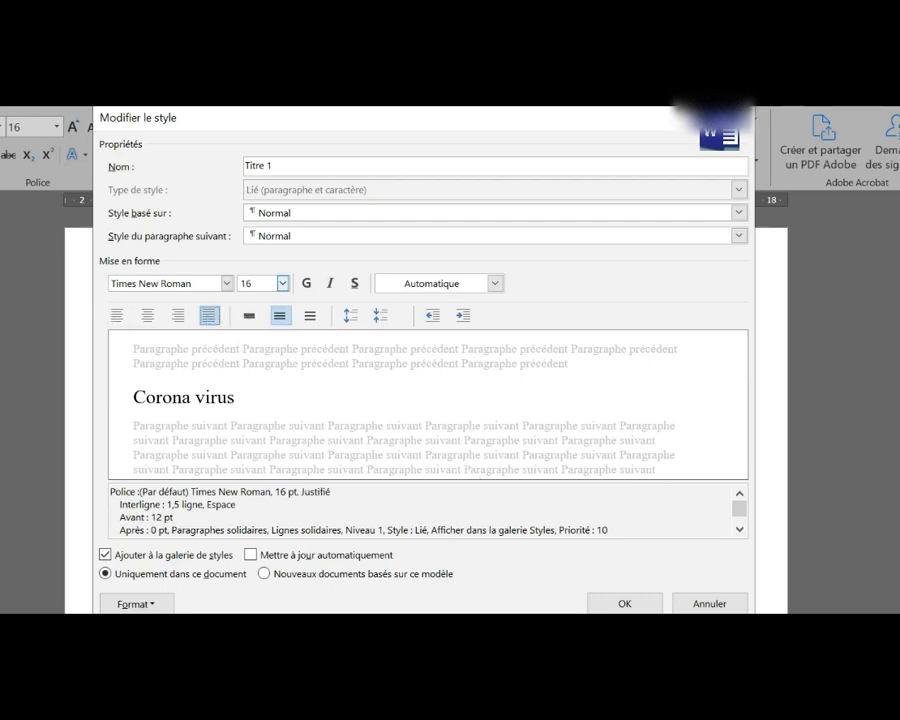
left_click(251, 555)
left_click(264, 573)
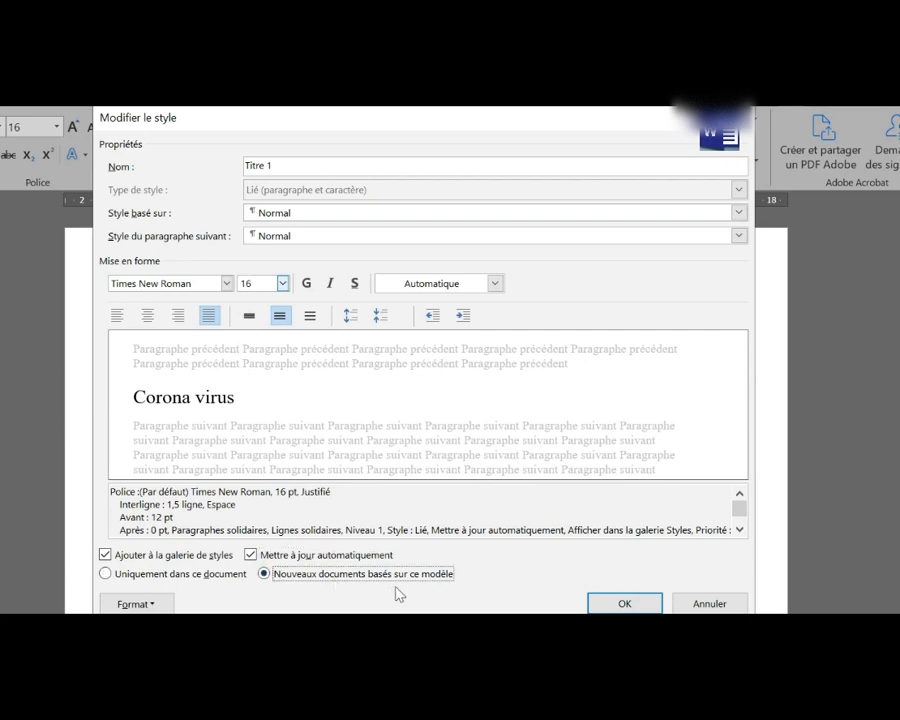
left_click(613, 604)
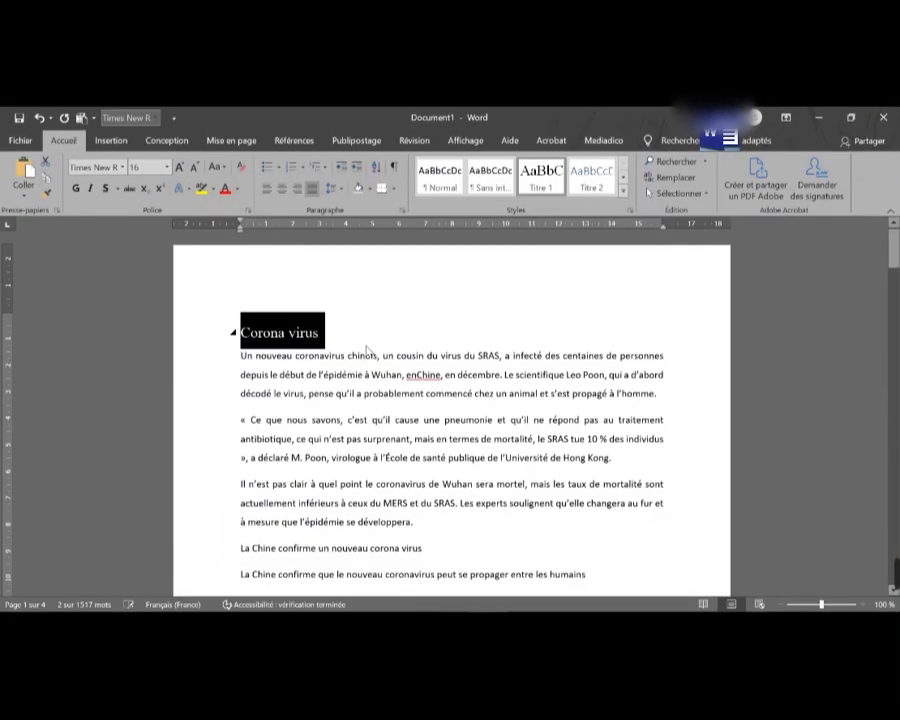
Number the "Corona virus" heading with the Roman numeral "I."
left_click(366, 345)
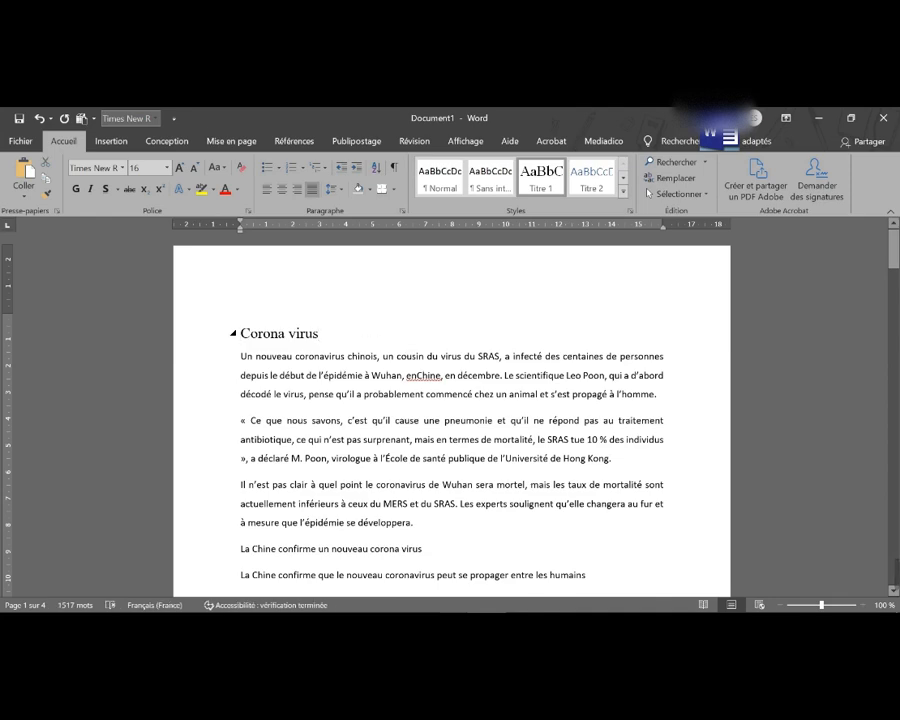
type("I.")
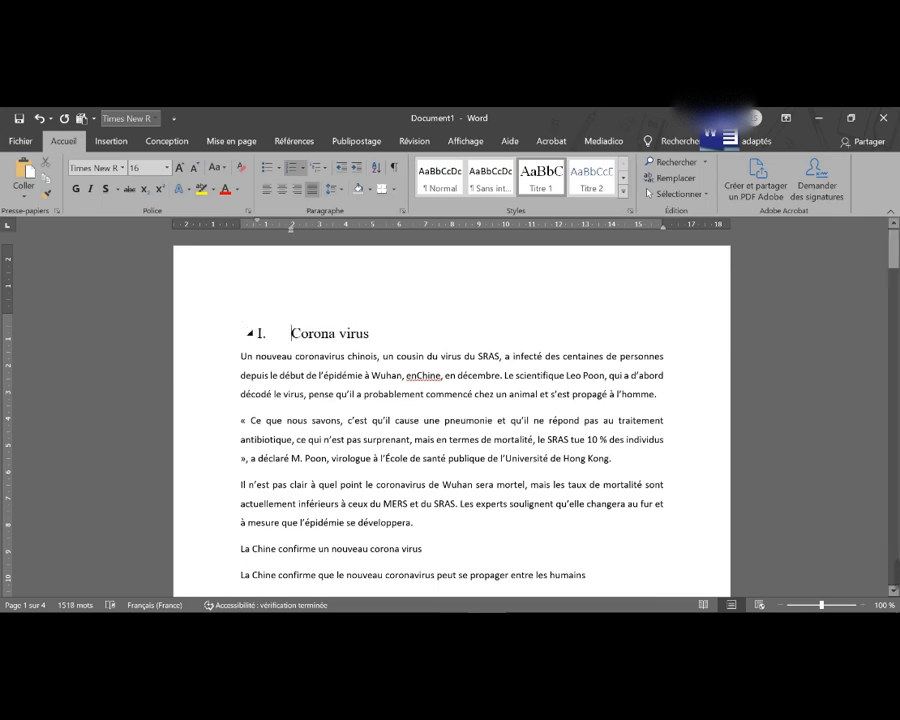
Apply the Titre 2 style to the line "La Chine confirme un nouveau corona virus"
scroll(451, 420, "down", 3)
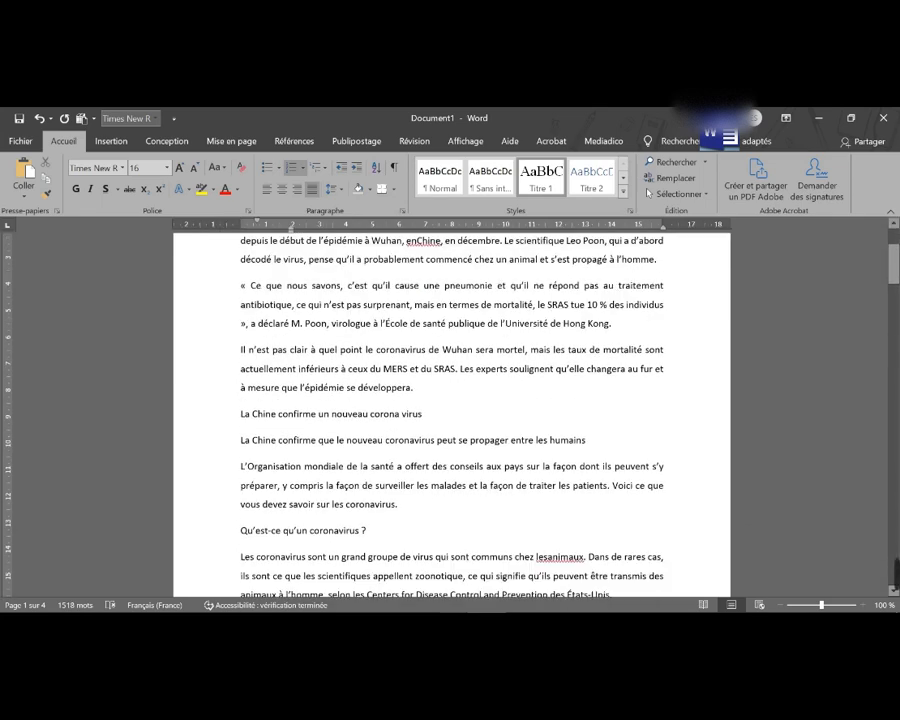
left_click_drag(421, 414, 252, 417)
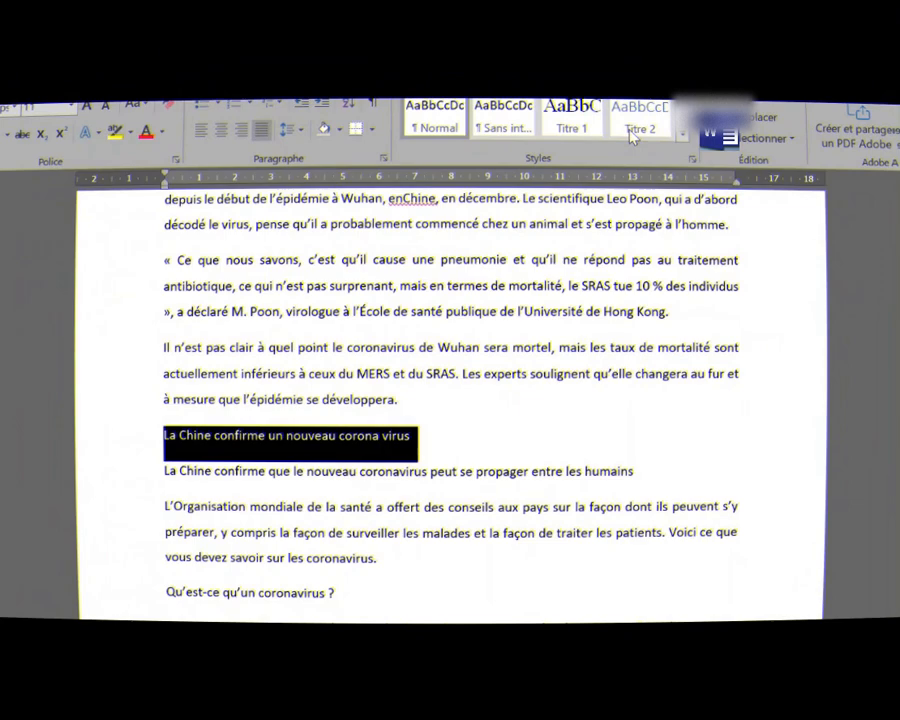
left_click(630, 136)
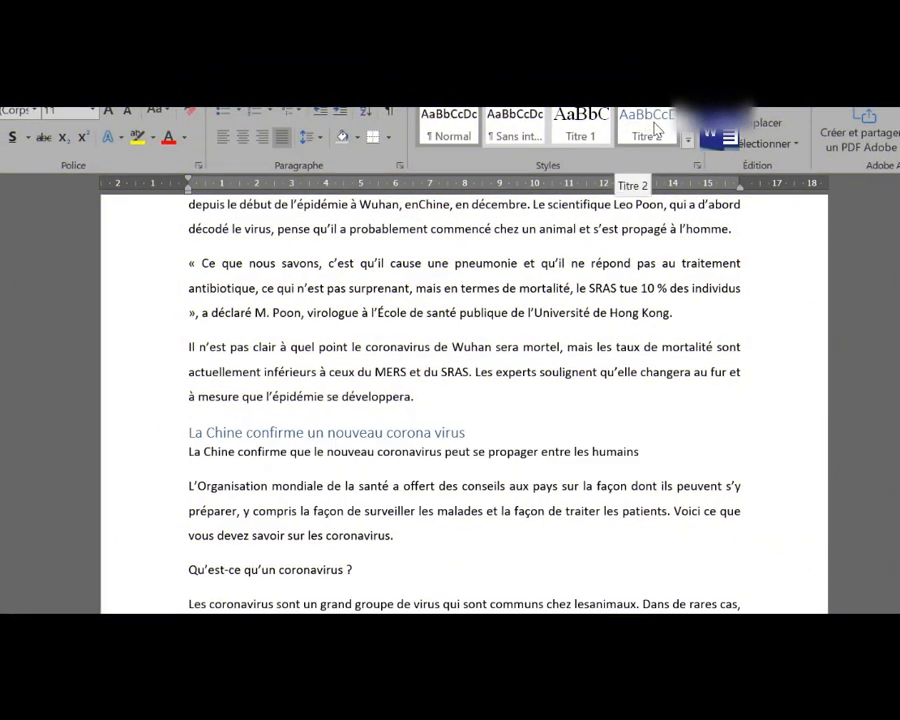
left_click(653, 124)
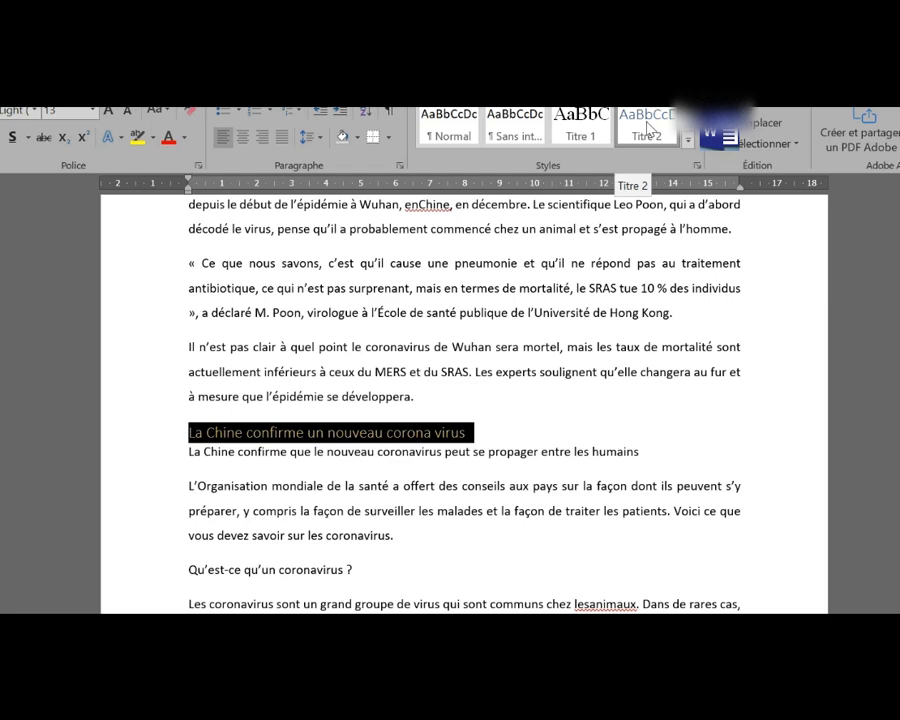
Modify the Titre 2 style to use the Automatique font colour and the Times New Roman font
right_click(649, 127)
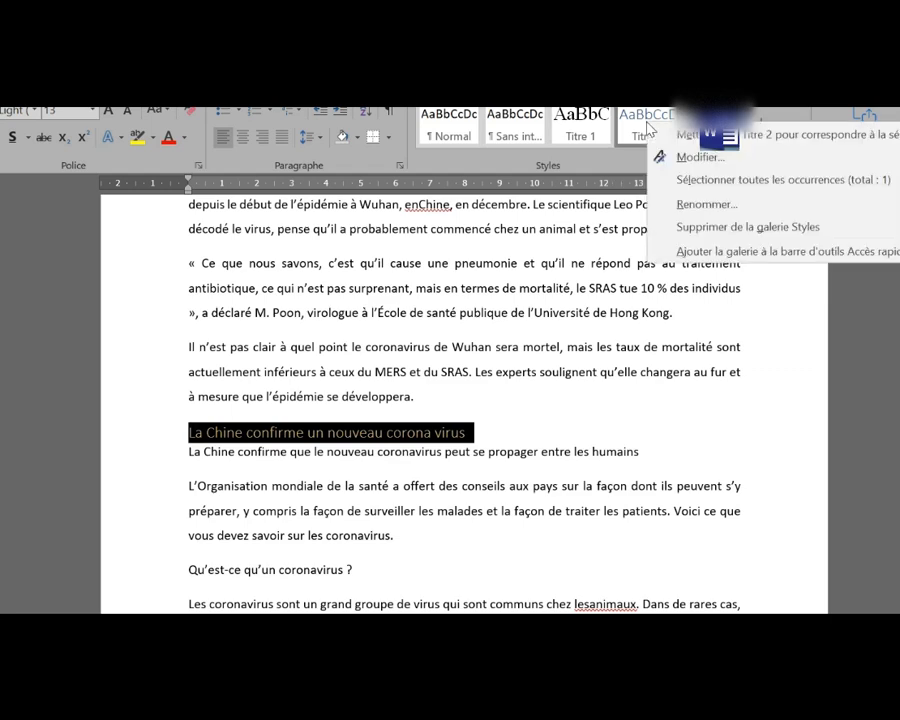
left_click(696, 158)
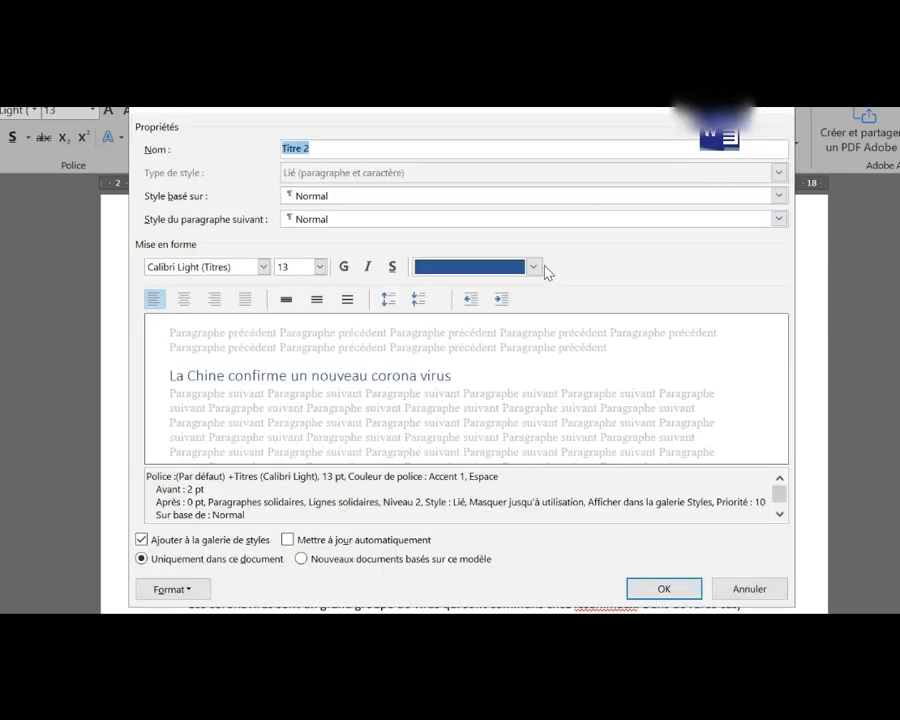
left_click(535, 268)
left_click(496, 289)
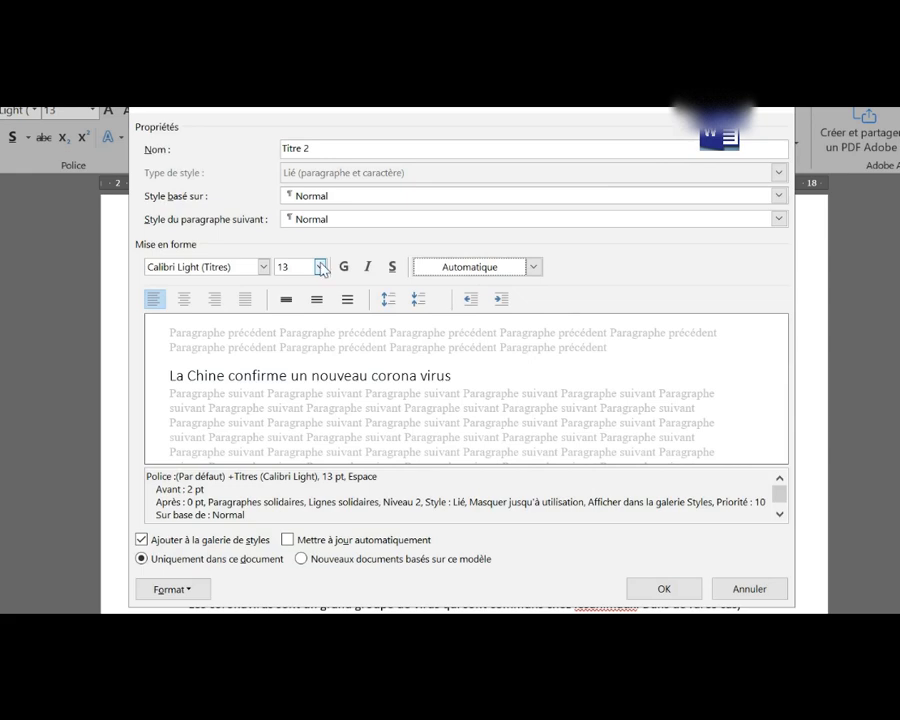
left_click(263, 267)
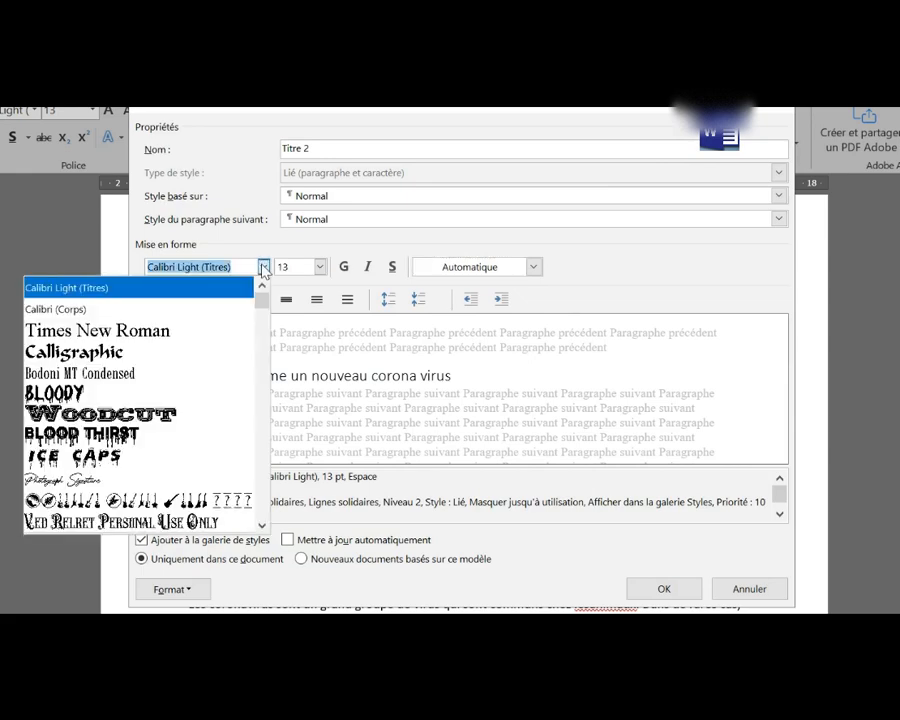
left_click(155, 333)
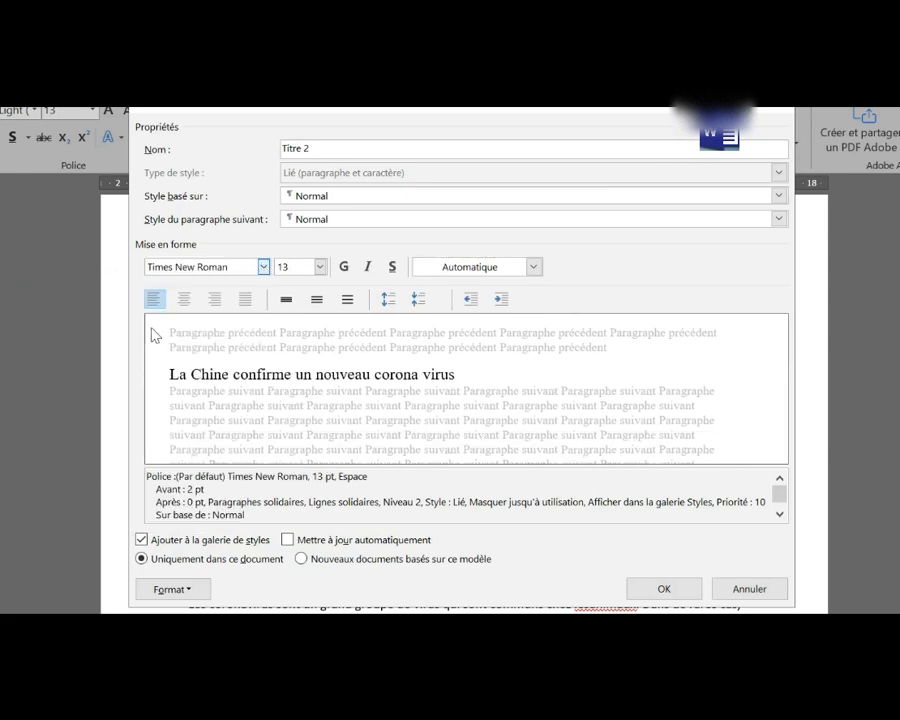
Give Titre 2 justified alignment, 1.5 line spacing and font size 14, updated automatically and saved for new documents based on this template
left_click(245, 298)
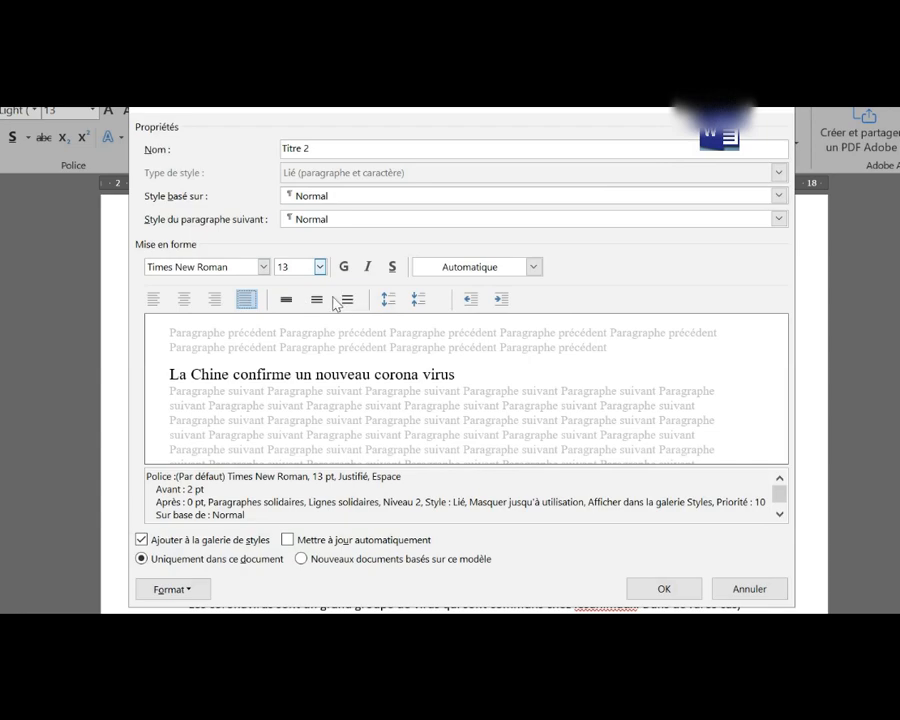
left_click(318, 300)
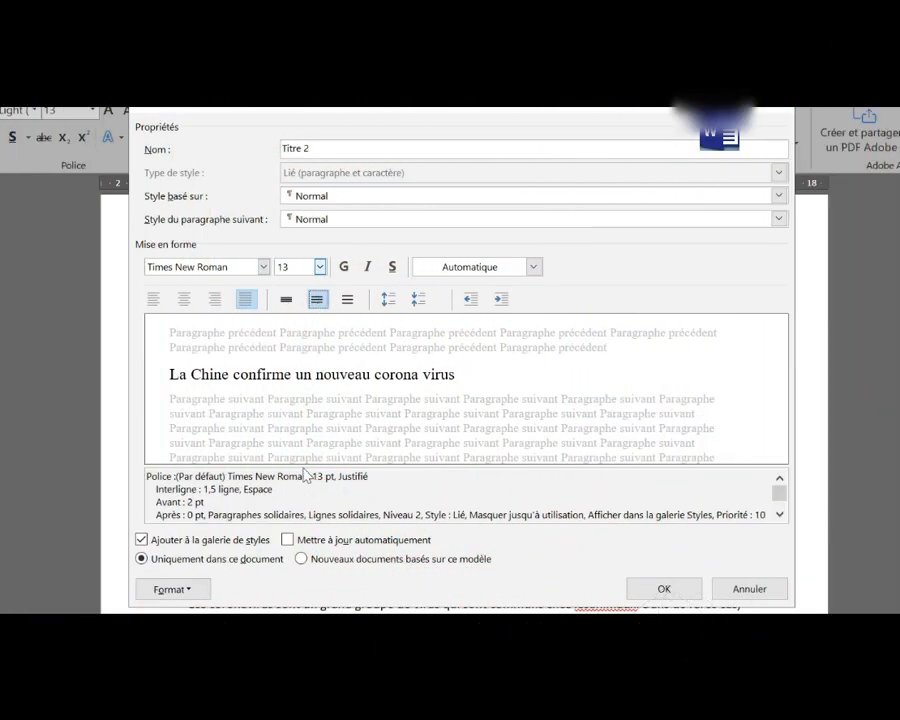
left_click(291, 541)
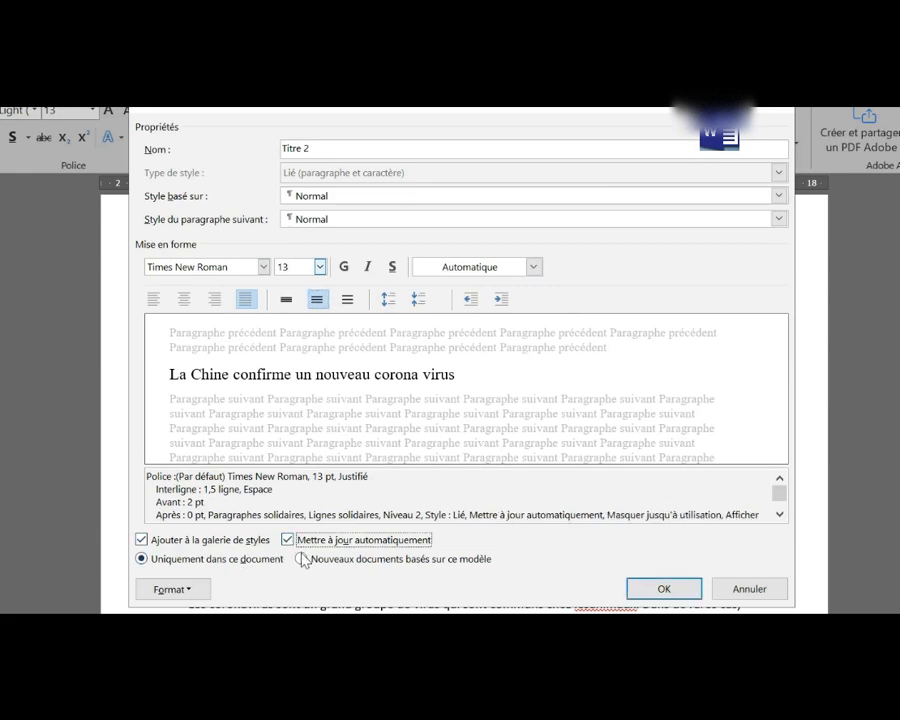
left_click(301, 558)
left_click(320, 267)
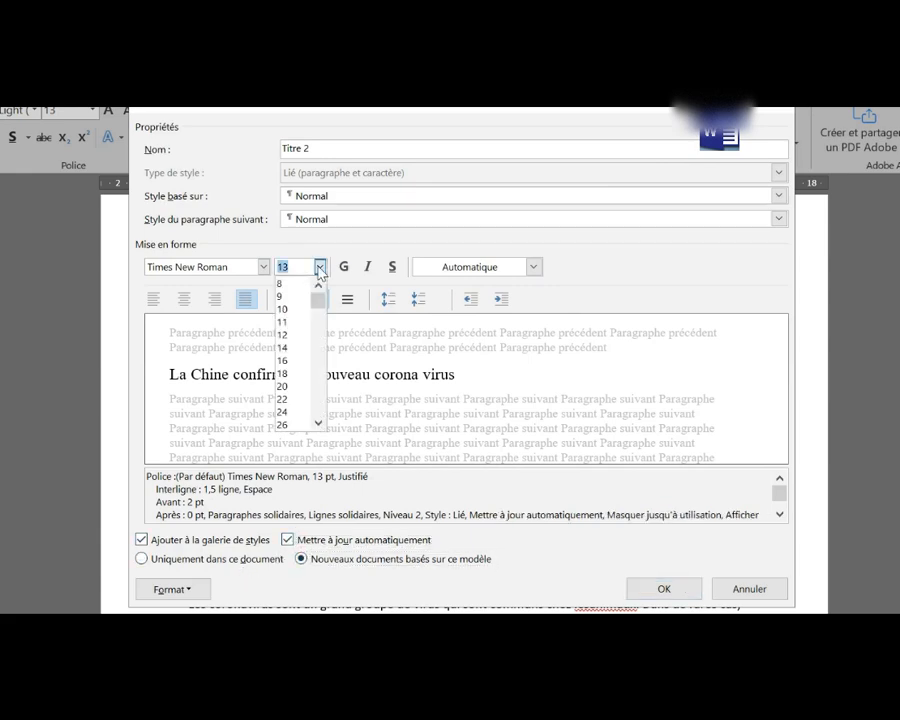
left_click(283, 348)
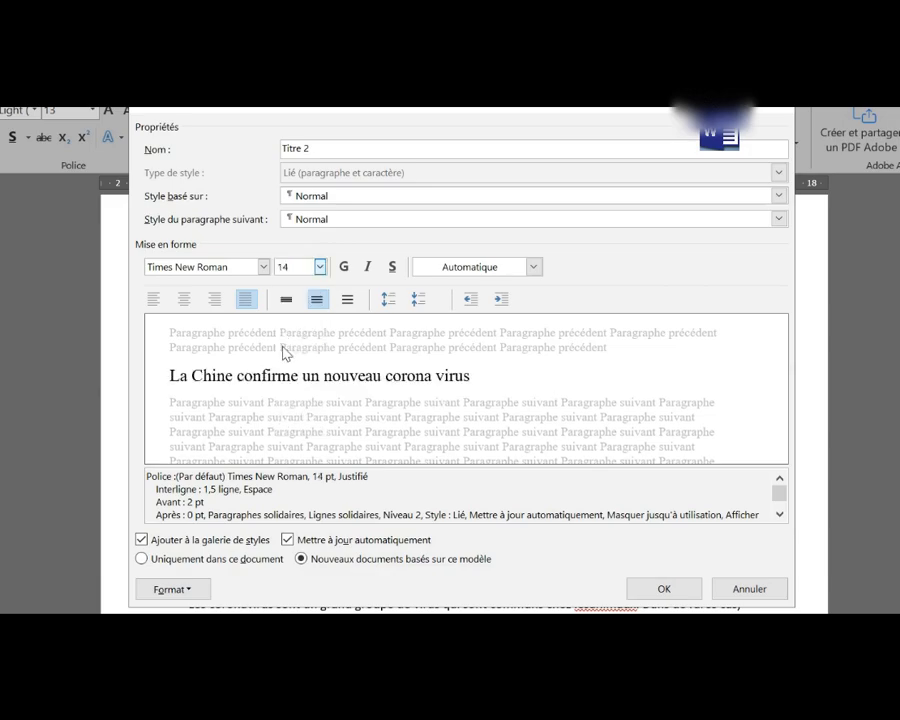
left_click(663, 589)
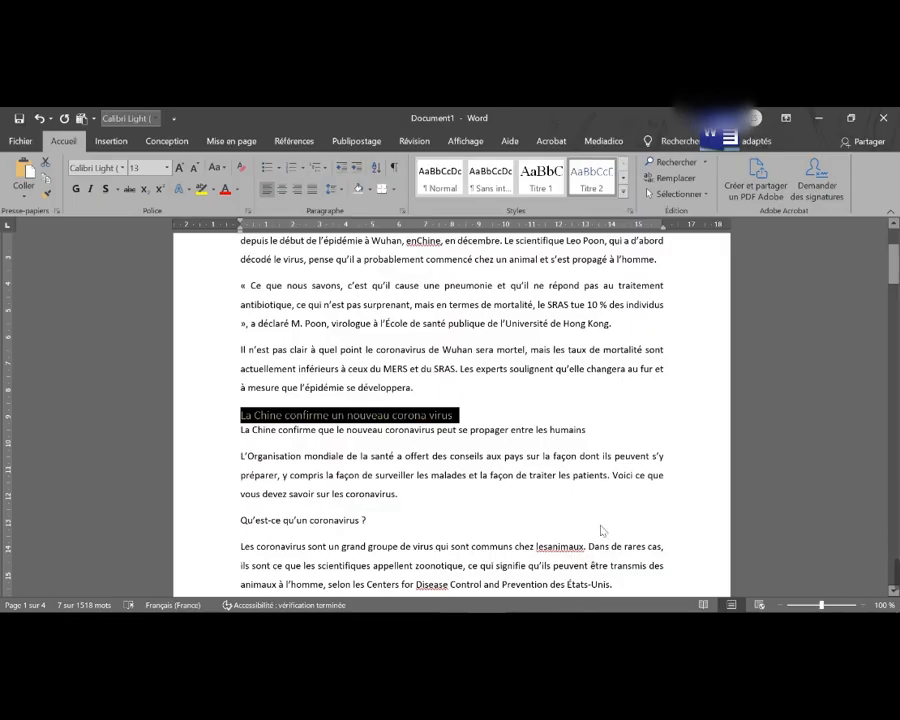
Number the heading "La Chine confirme un nouveau corona virus" with "1." before its text
left_click(243, 416)
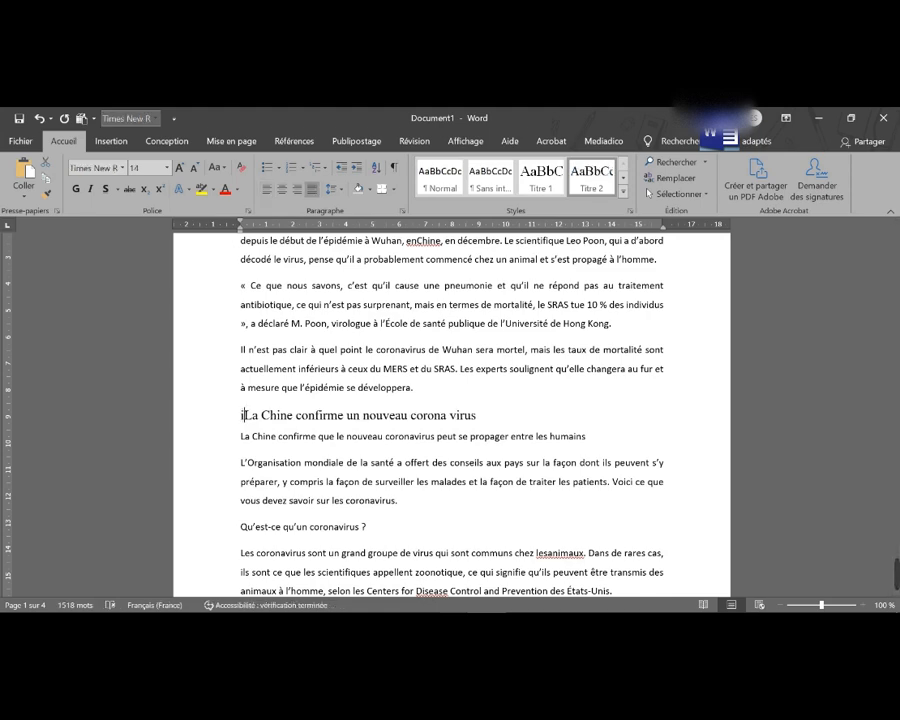
key("BackSpace")
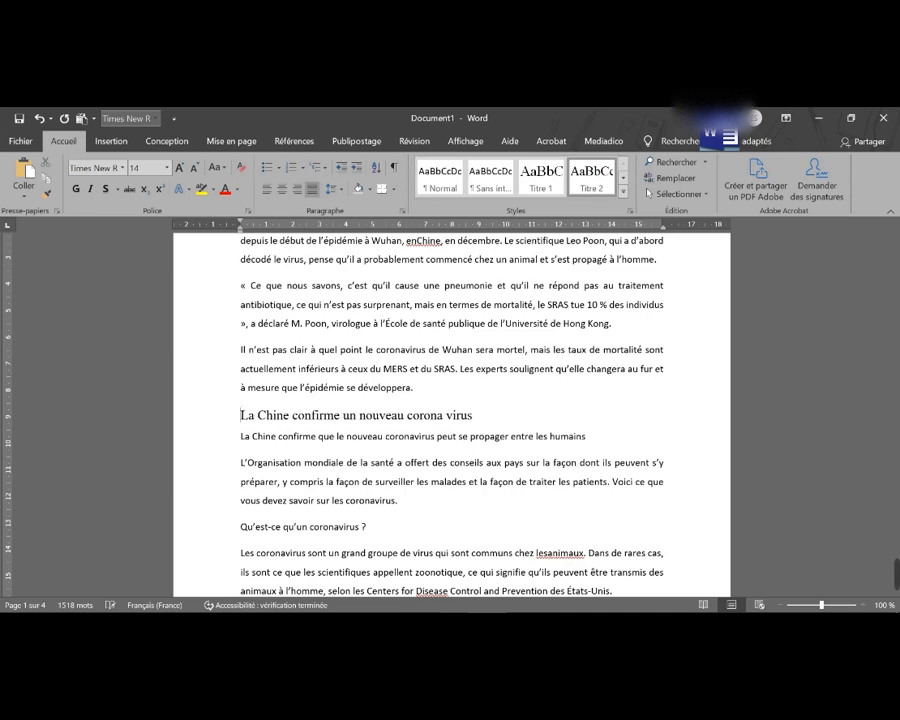
type("1.")
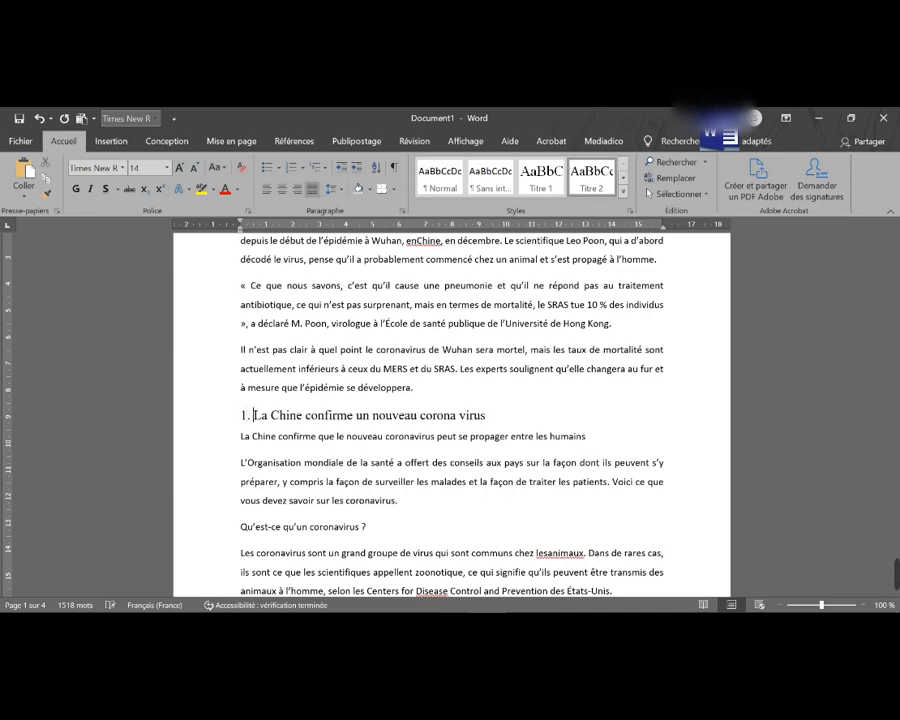
Apply the Titre 3 style to the line "Qu'est-ce qu'un coronavirus ?"
scroll(450, 410, "down", 3)
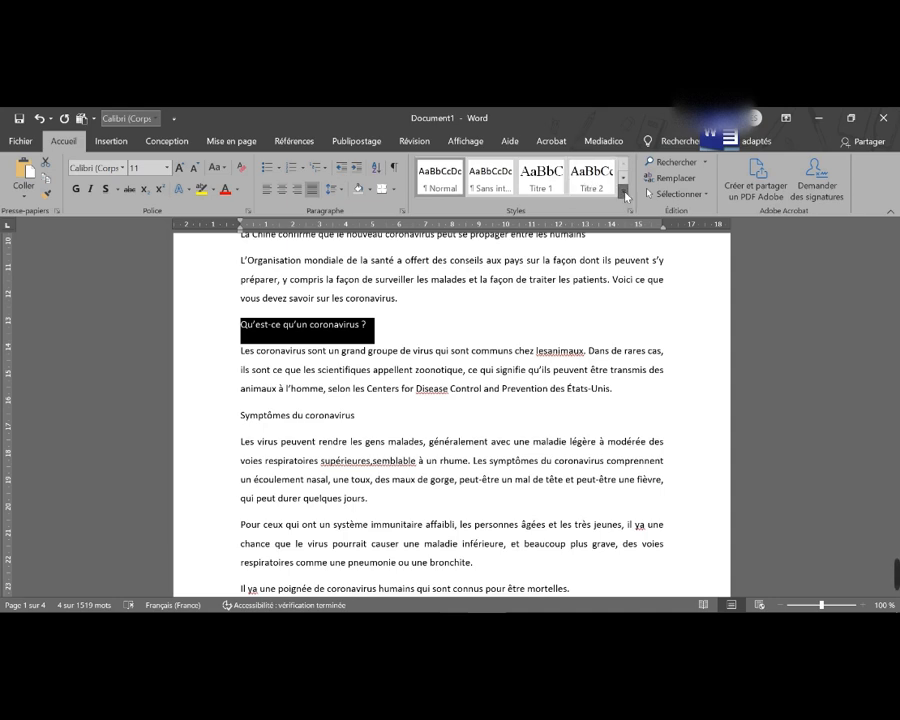
left_click(624, 190)
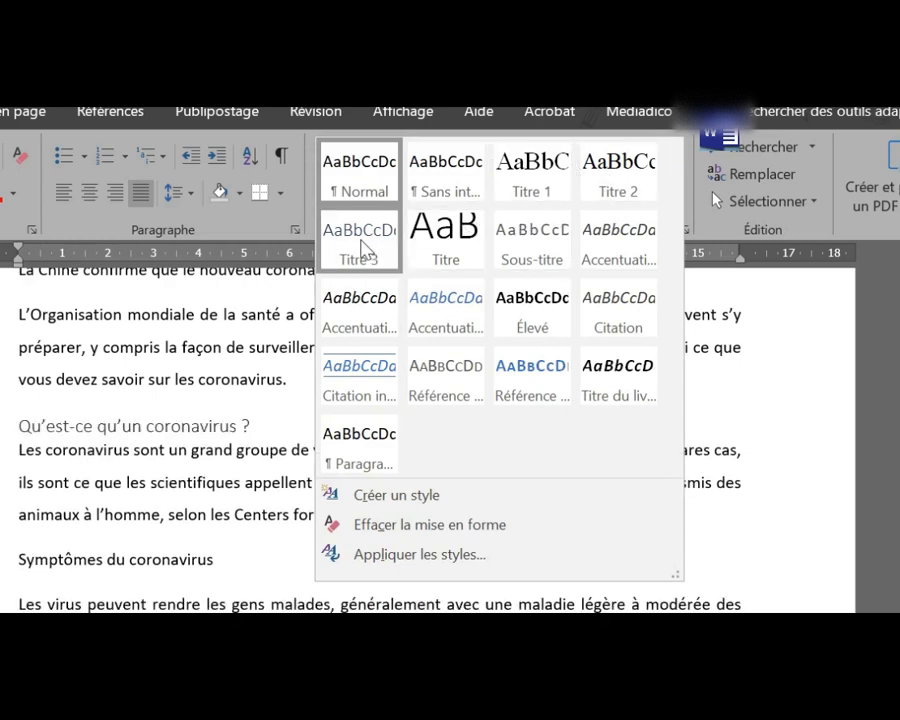
left_click(362, 243)
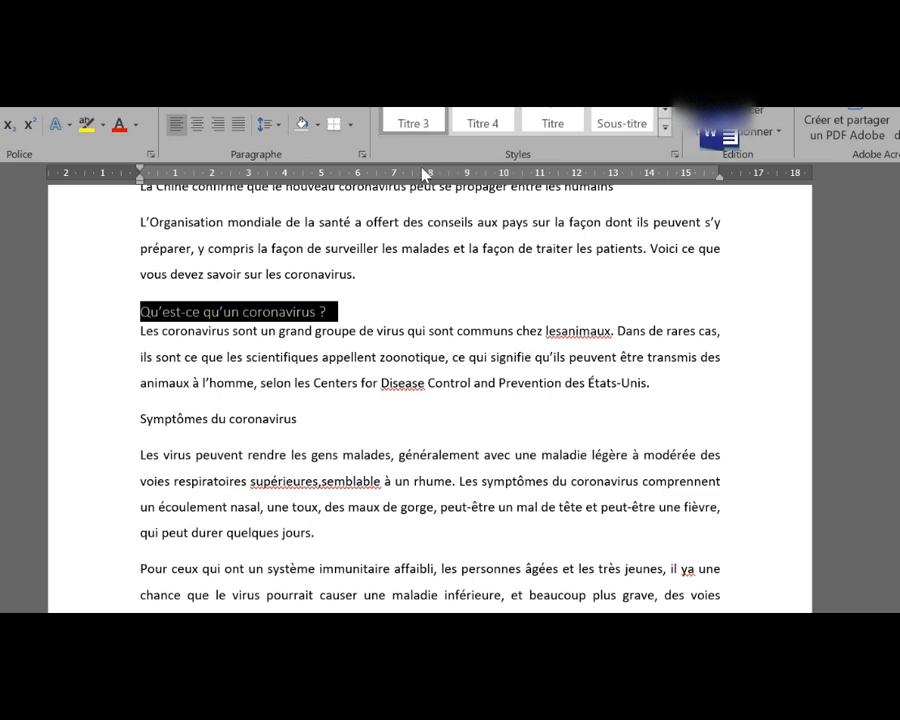
Modify the Titre 3 style to use the Automatique font colour and the Times New Roman font
right_click(416, 116)
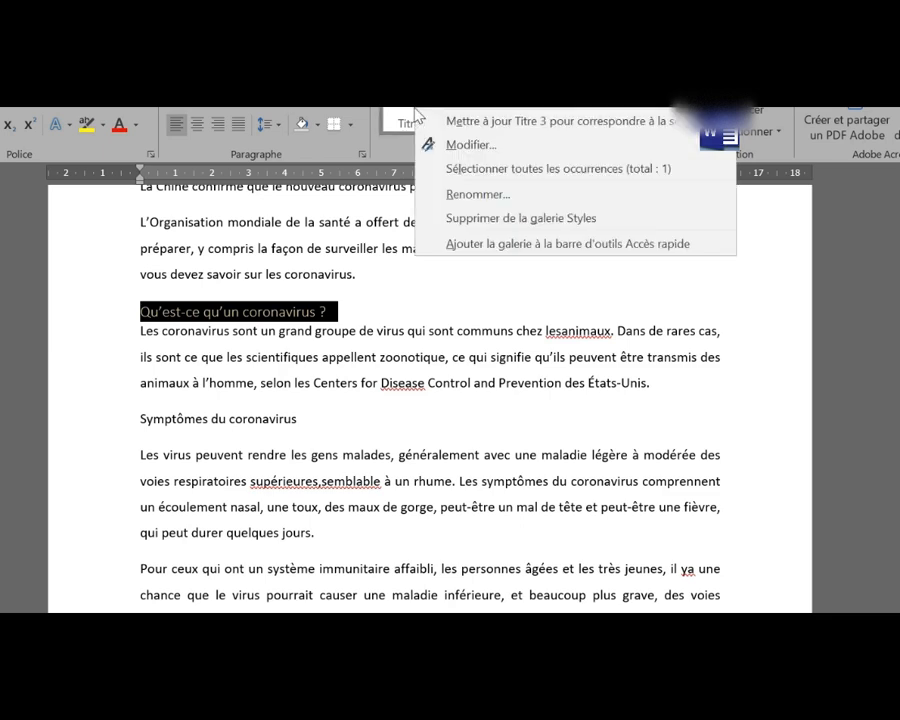
left_click(450, 146)
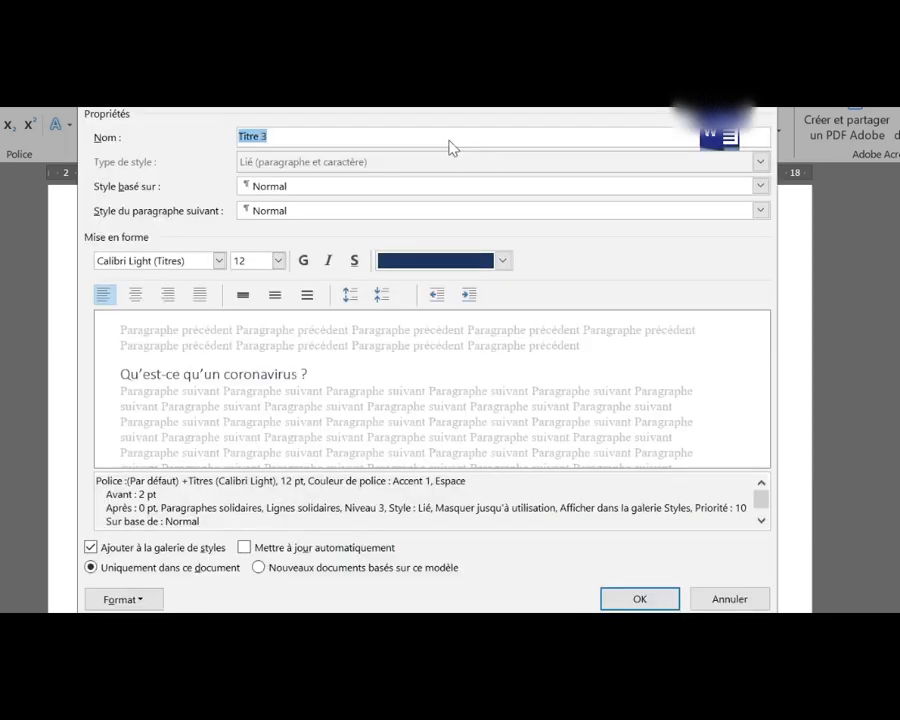
left_click(503, 261)
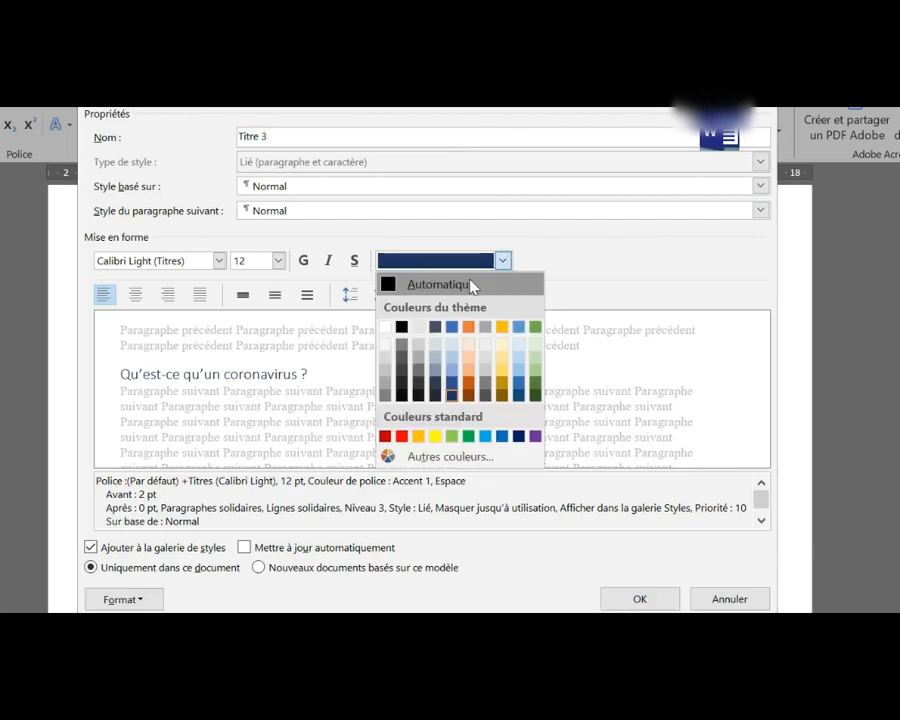
left_click(434, 283)
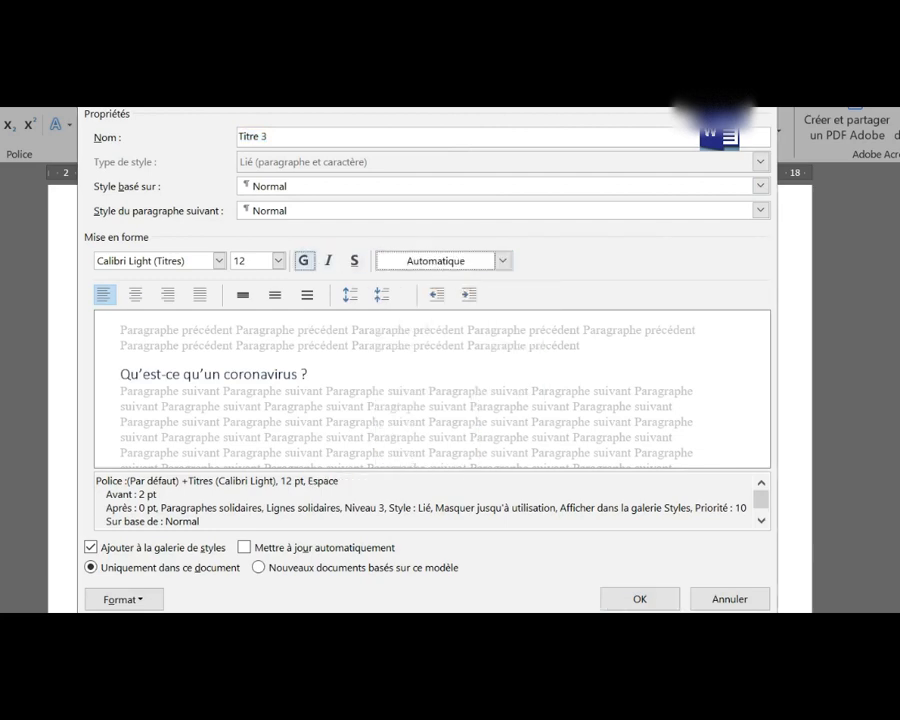
left_click(218, 260)
left_click(103, 330)
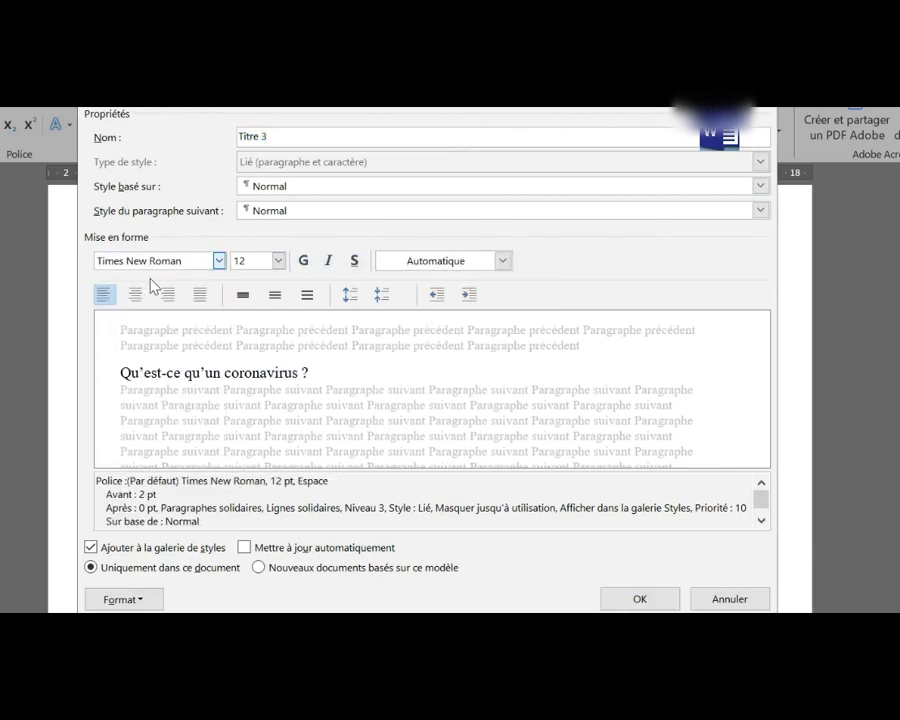
Make Titre 3 justified, bold and italic with 1.5 line spacing, updated automatically and saved for new documents based on this template
left_click(202, 295)
left_click(275, 295)
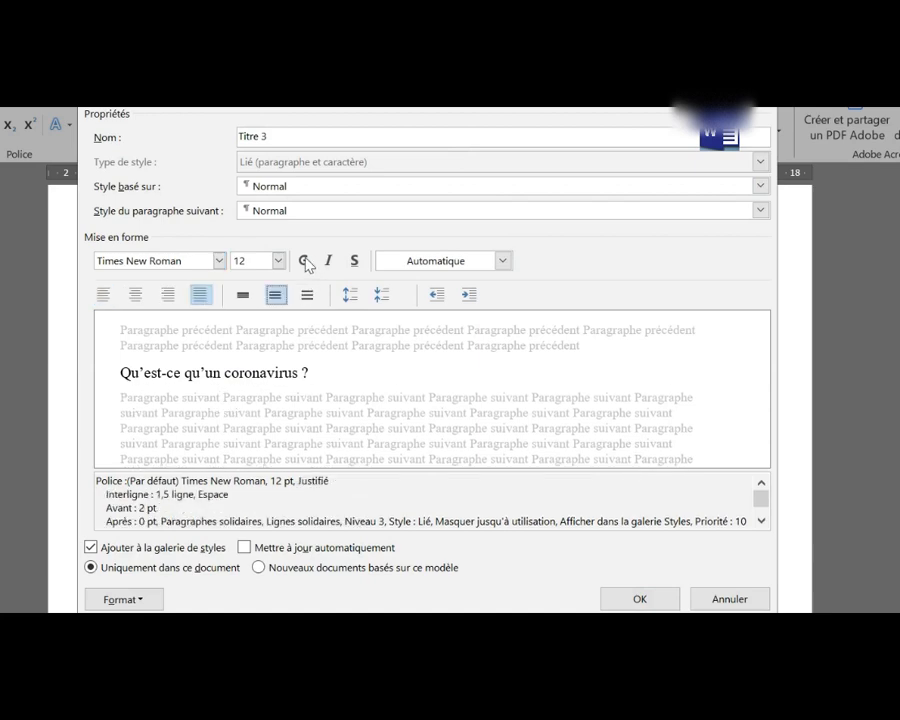
left_click(304, 261)
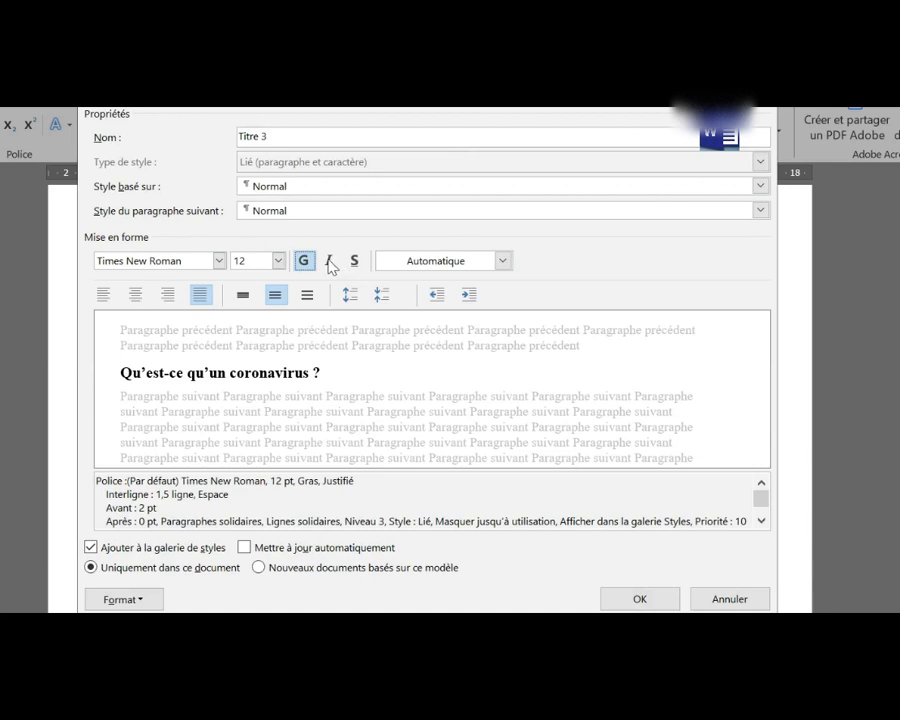
left_click(330, 262)
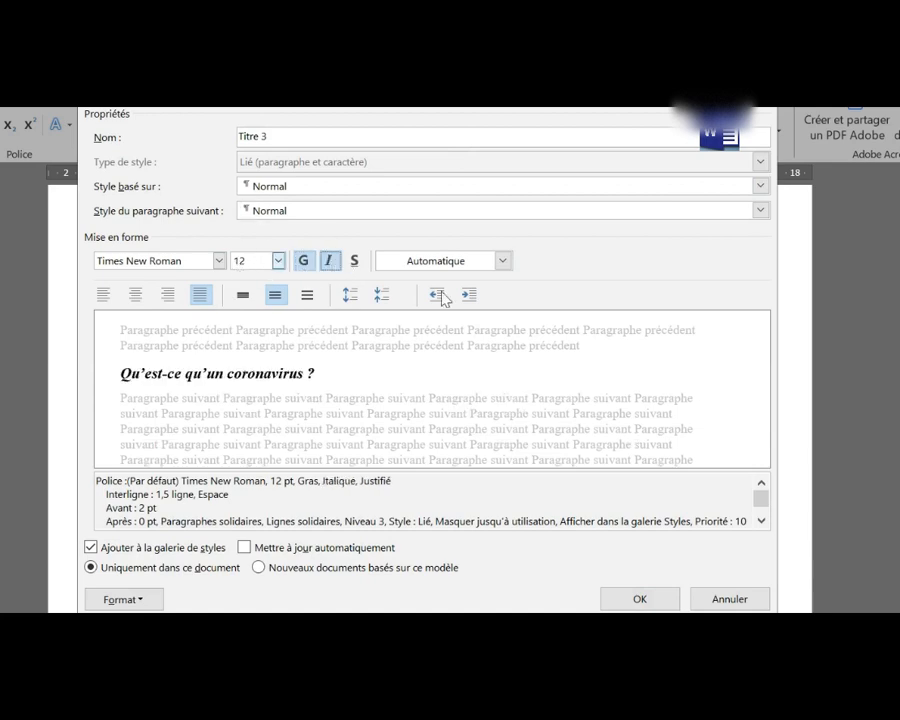
left_click(244, 548)
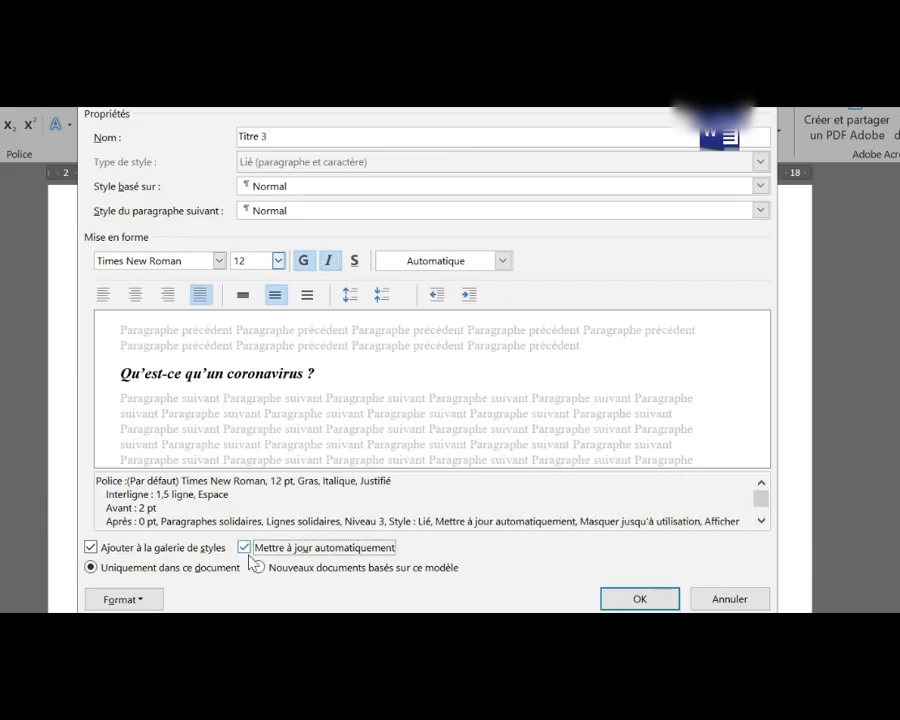
left_click(258, 567)
left_click(640, 600)
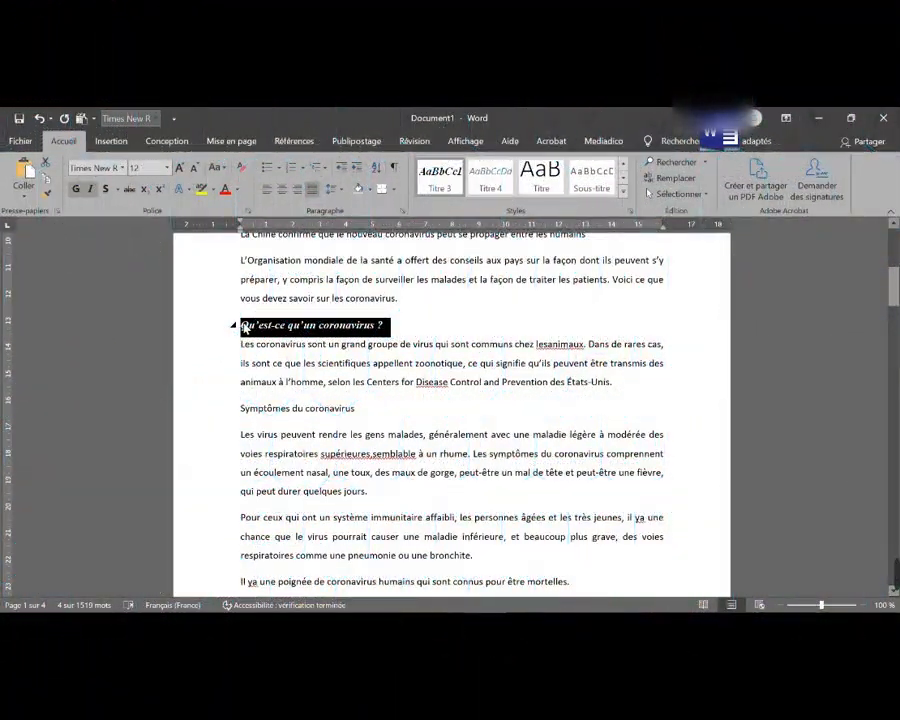
Number the heading "Qu'est-ce qu'un coronavirus ?" with the letter "a."
left_click(257, 330)
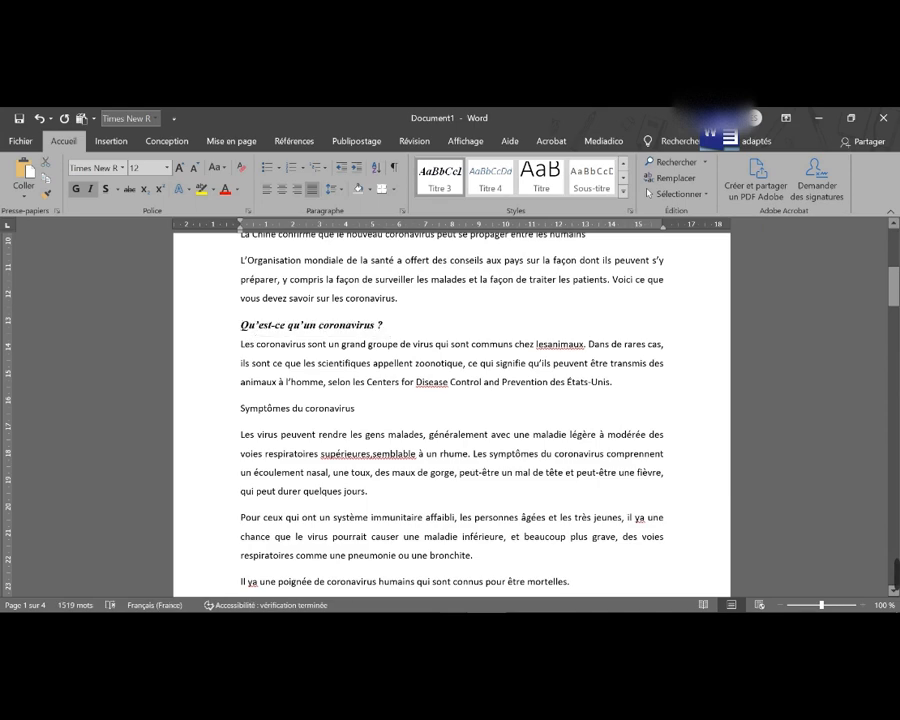
type("a")
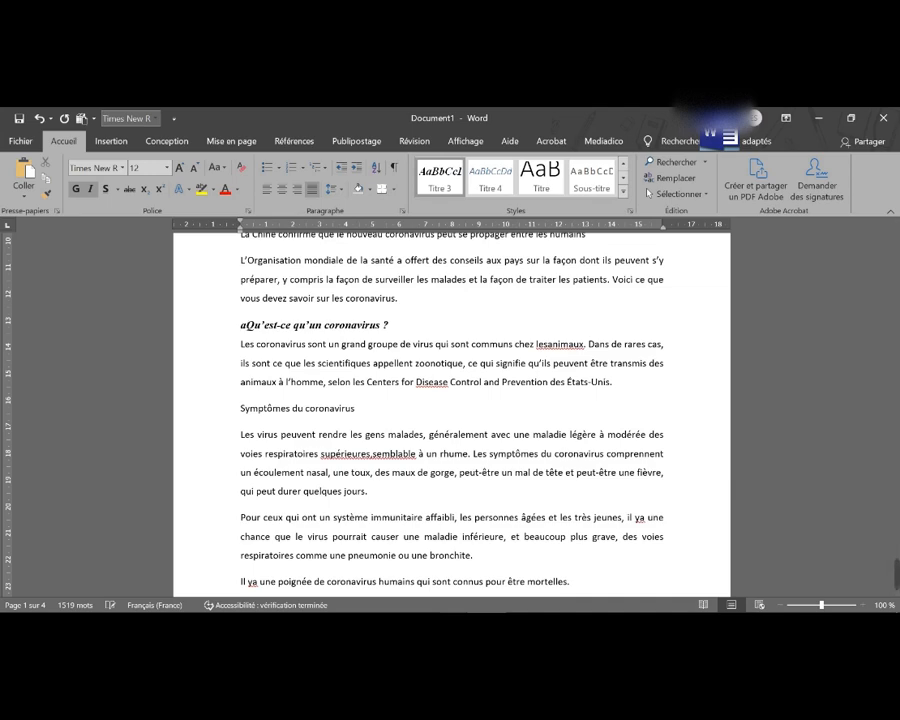
type(".")
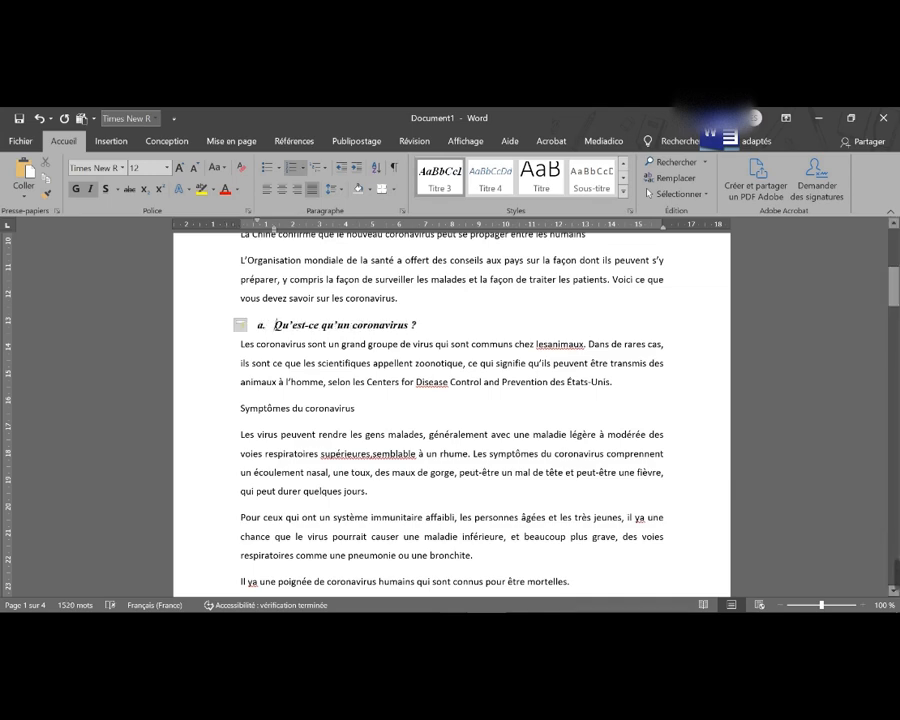
Apply the Titre 1 style to the line "Symptômes du coronavirus"
scroll(450, 410, "down", 1)
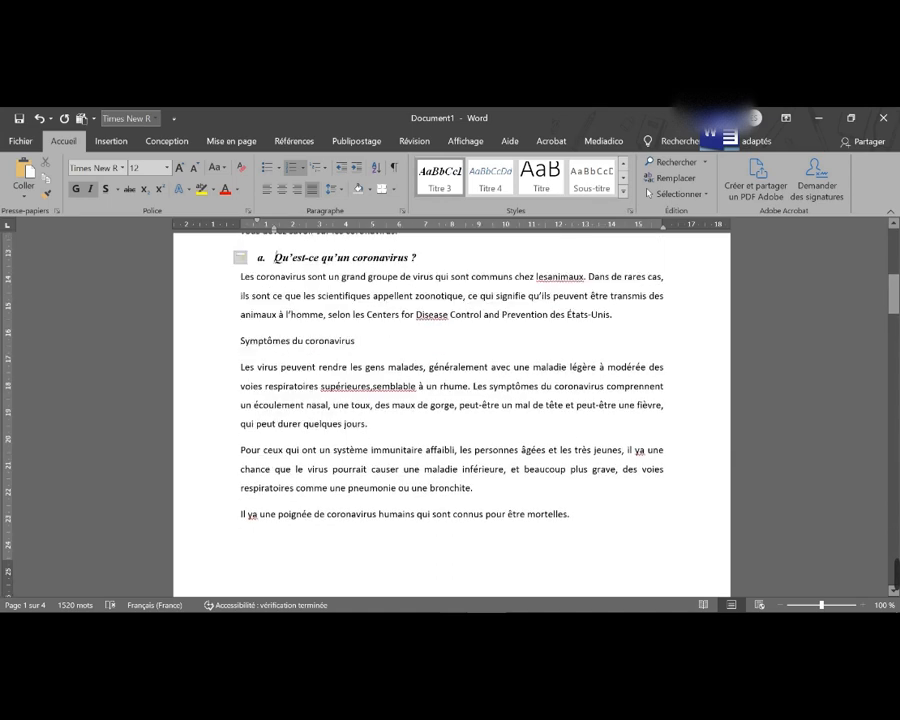
scroll(450, 410, "up", 1)
left_click_drag(362, 375, 240, 376)
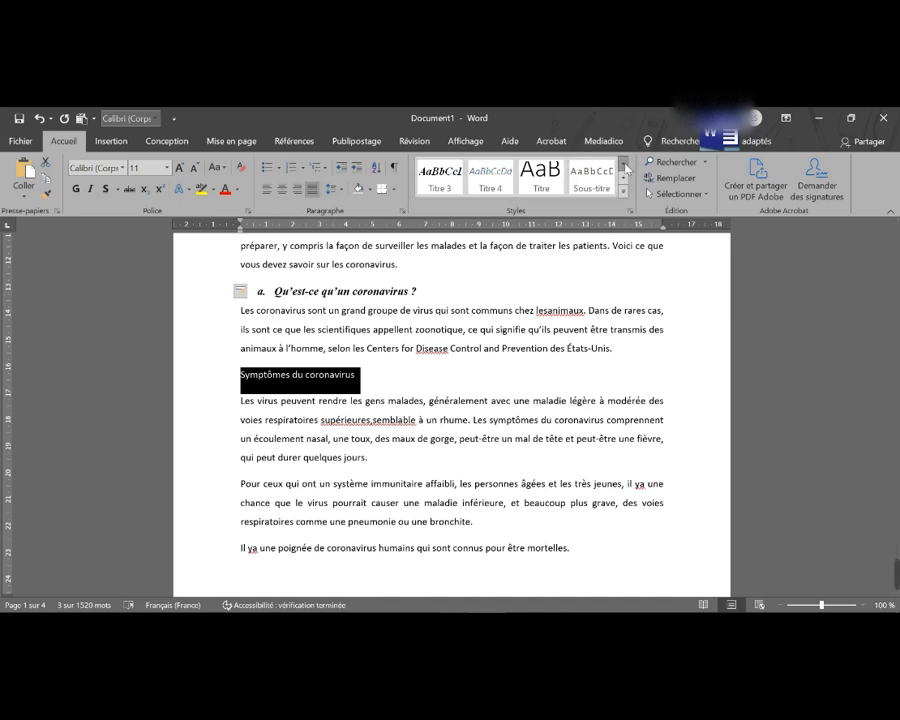
left_click(624, 164)
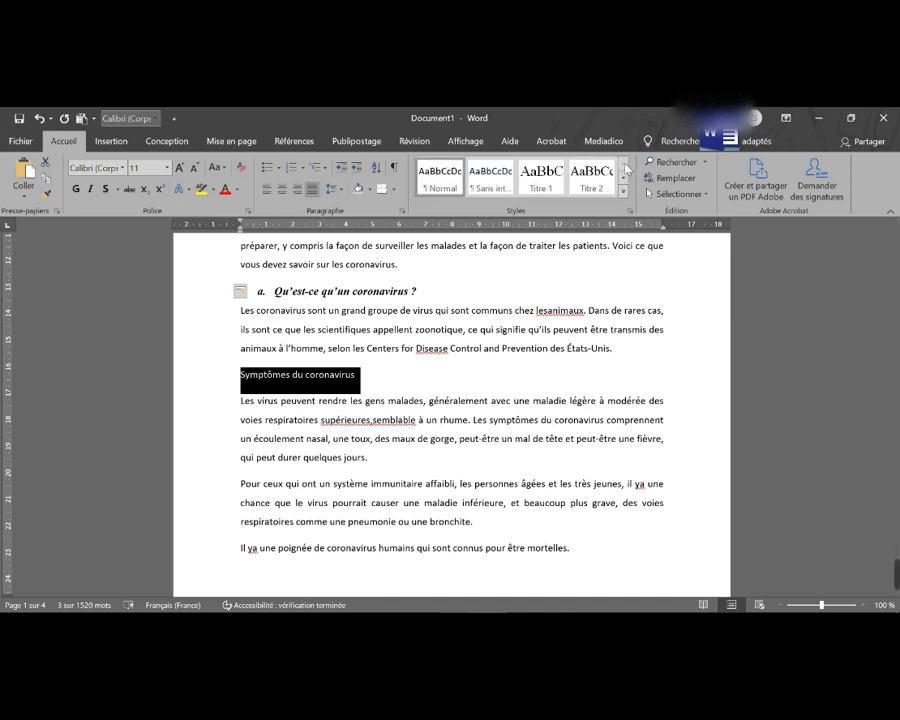
left_click(545, 183)
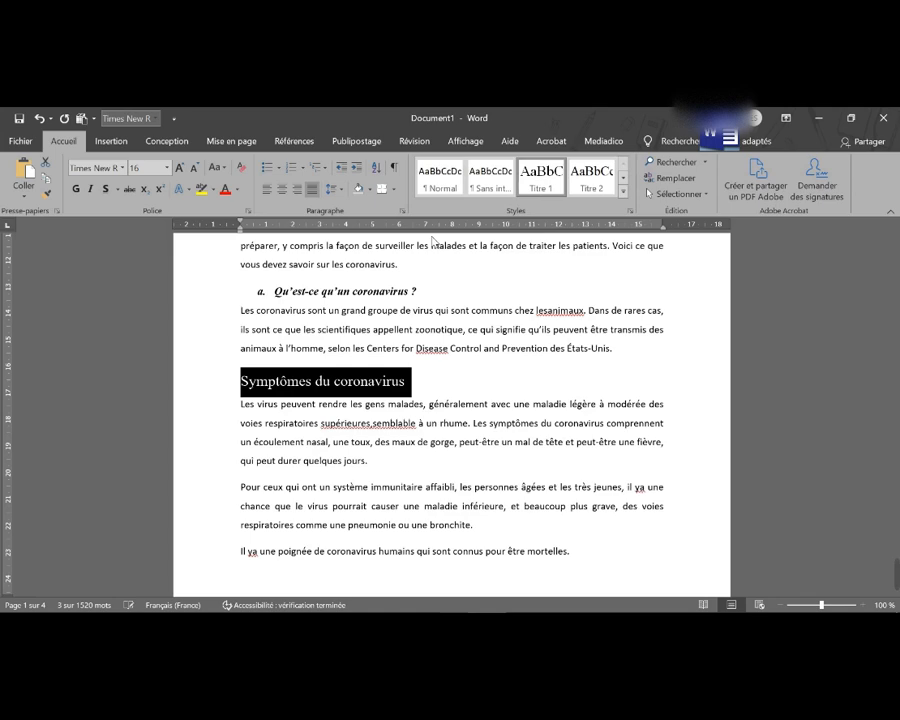
Number the "Symptômes du coronavirus" heading with the Roman numeral "II."
left_click(242, 386)
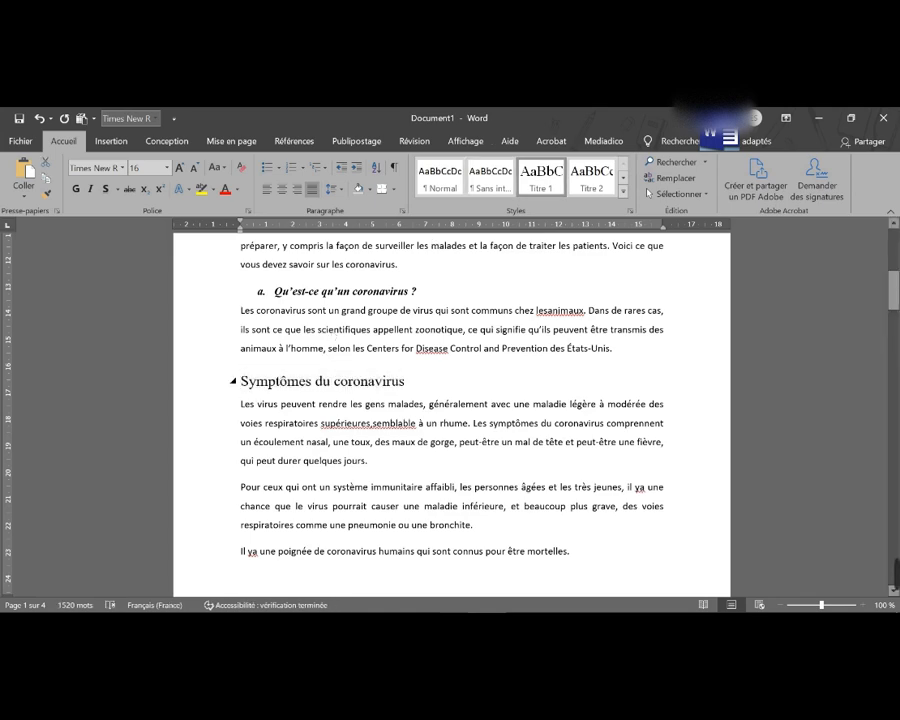
type("II")
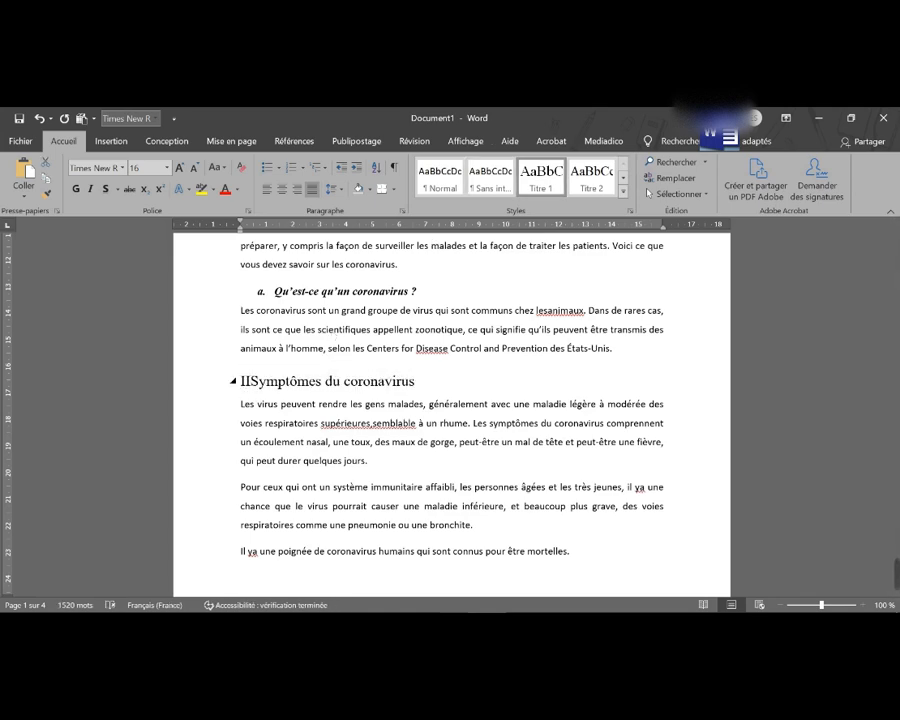
type(".")
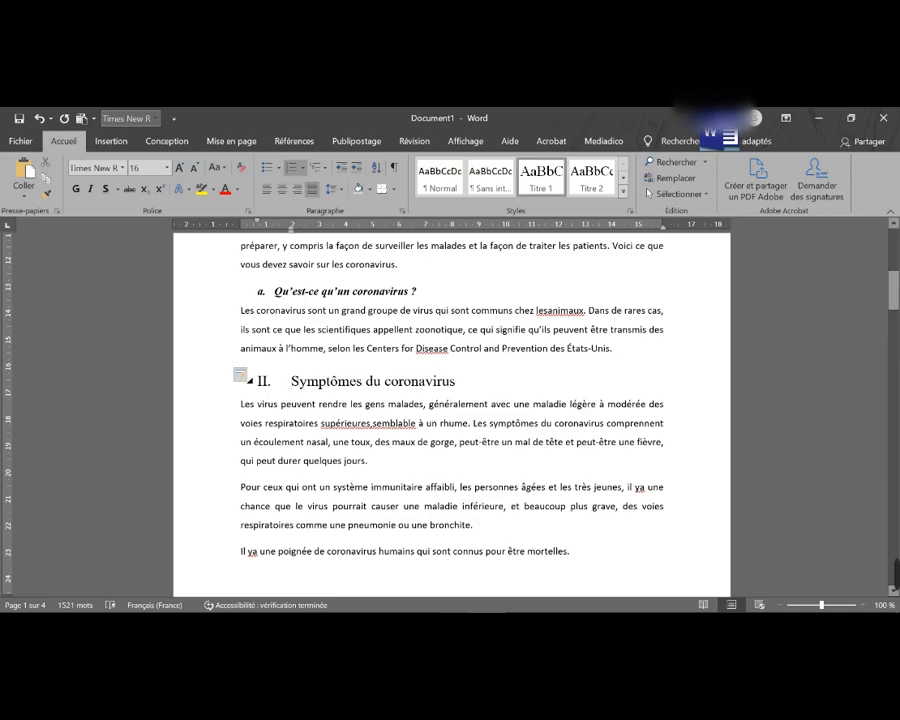
Apply the Titre 2 style to the line "Comment il se propage" and number it "1."
scroll(450, 410, "down", 3)
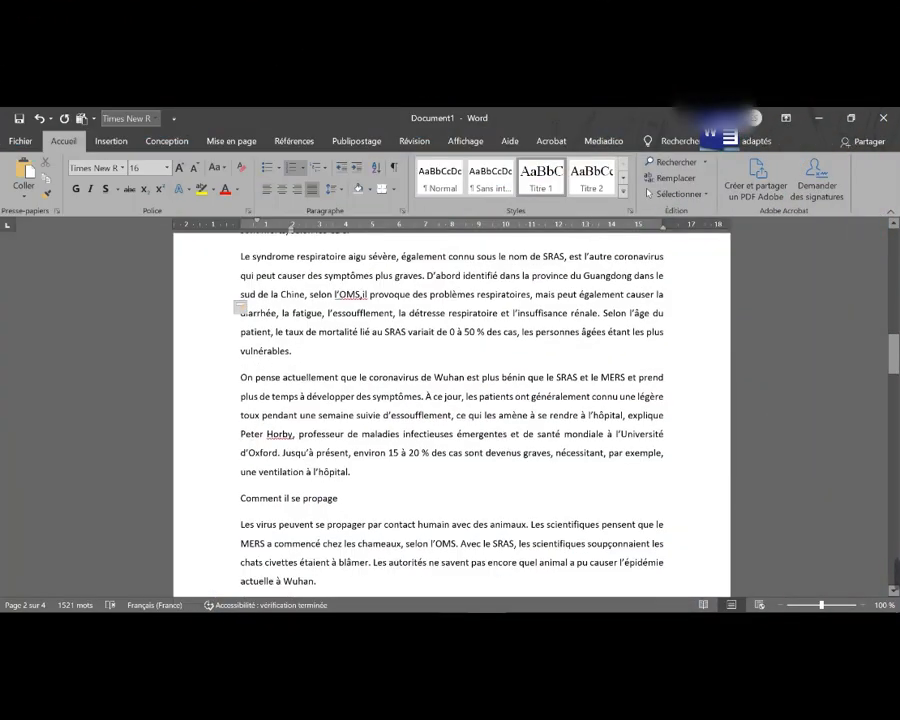
scroll(450, 410, "down", 1)
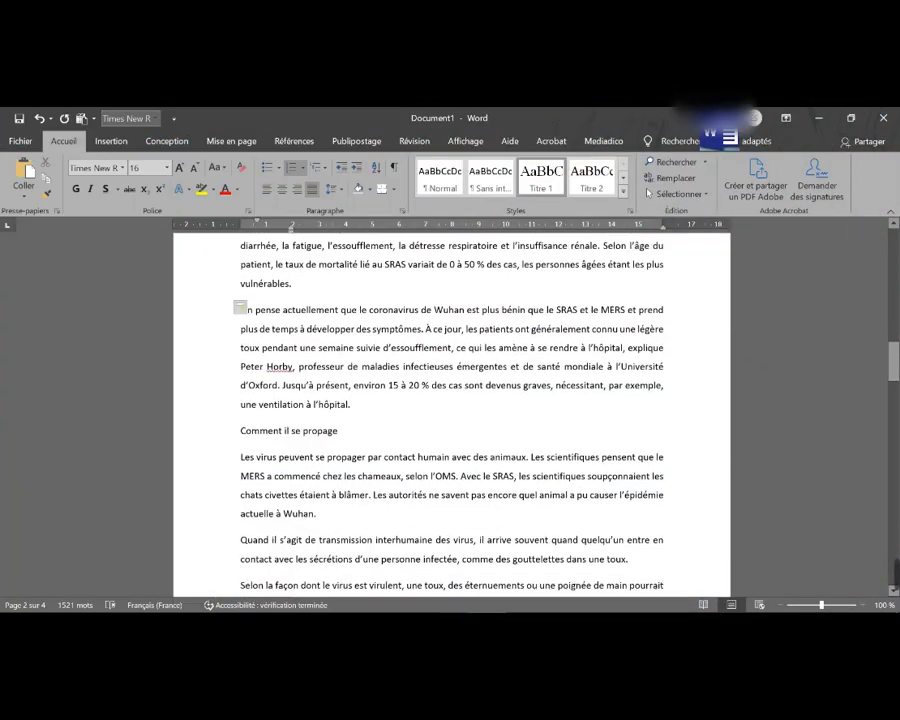
triple_click(330, 432)
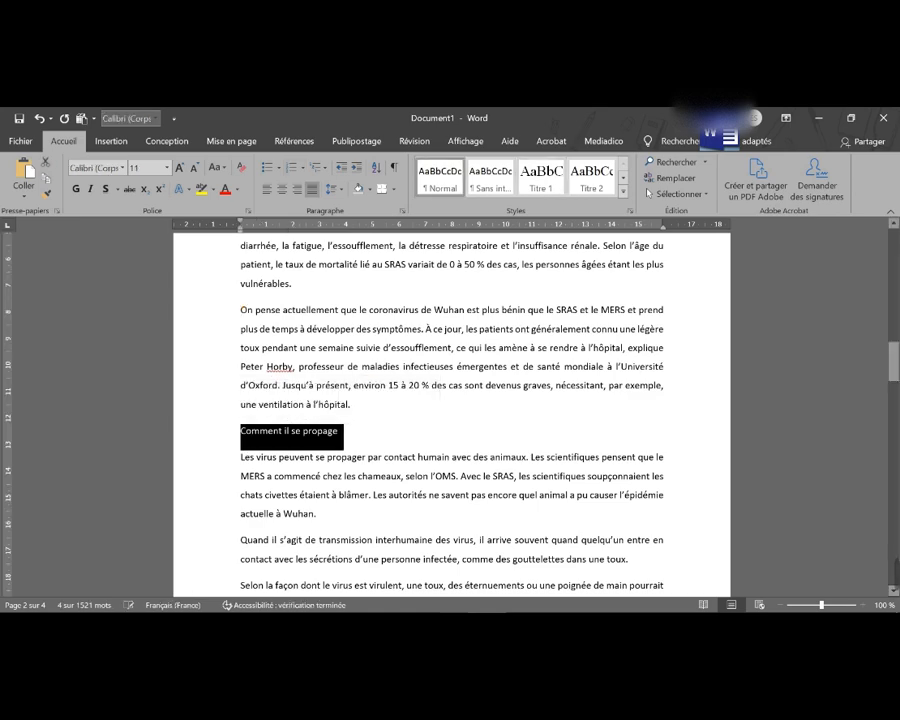
left_click(600, 185)
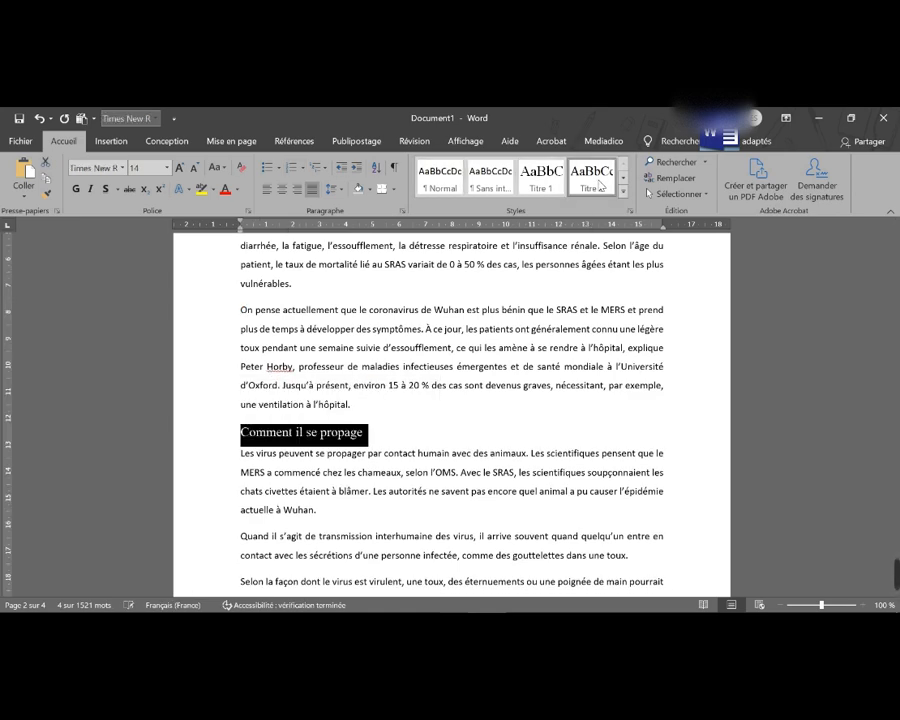
left_click(243, 437)
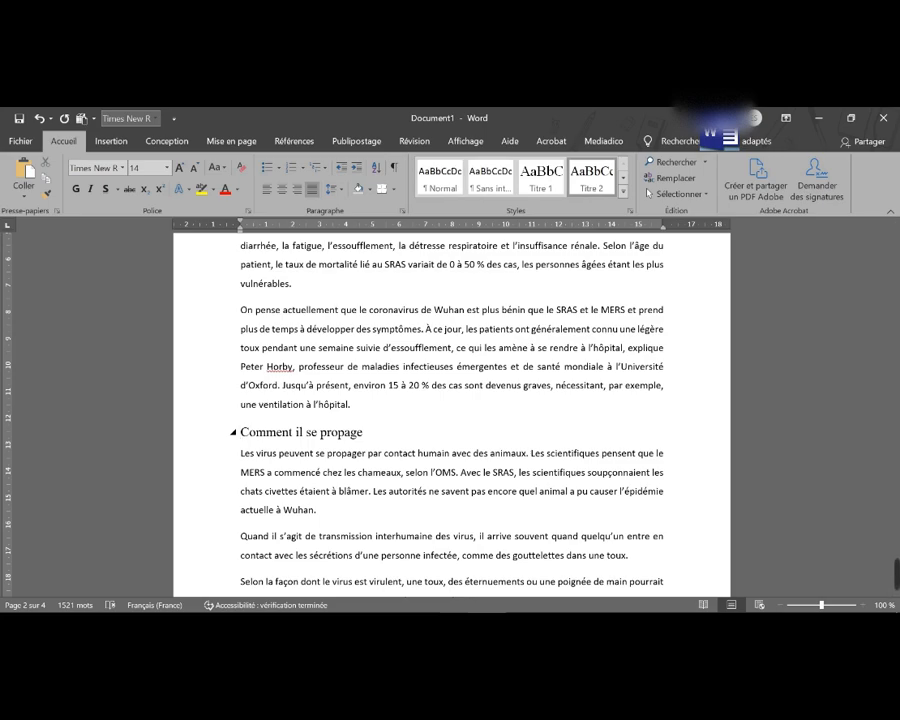
type("1.")
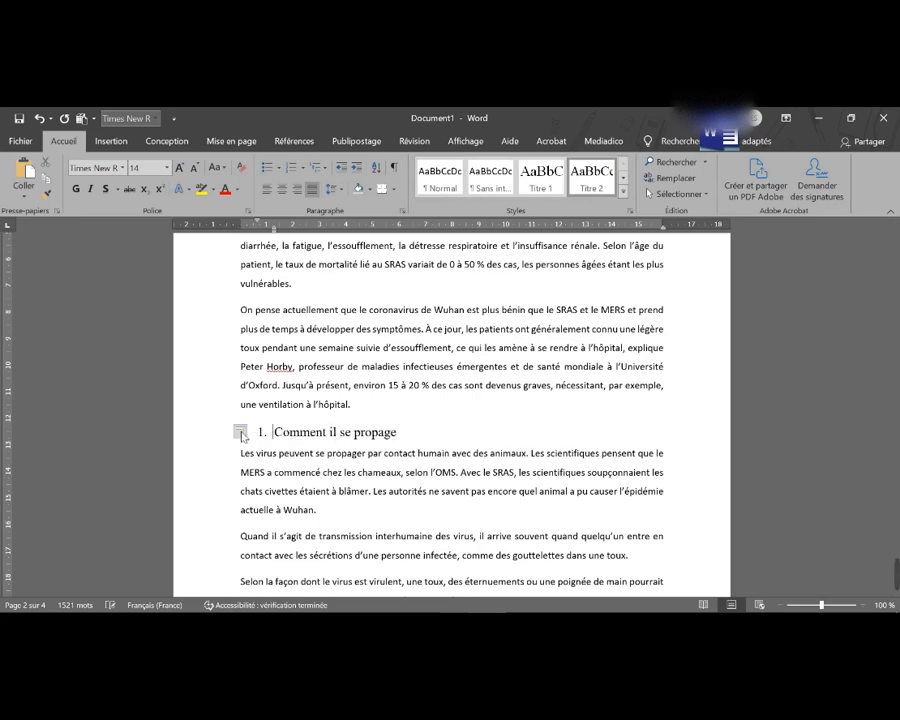
Apply the Titre 3 style to the line "Qui est touché ?"
scroll(241, 437, "down", 6)
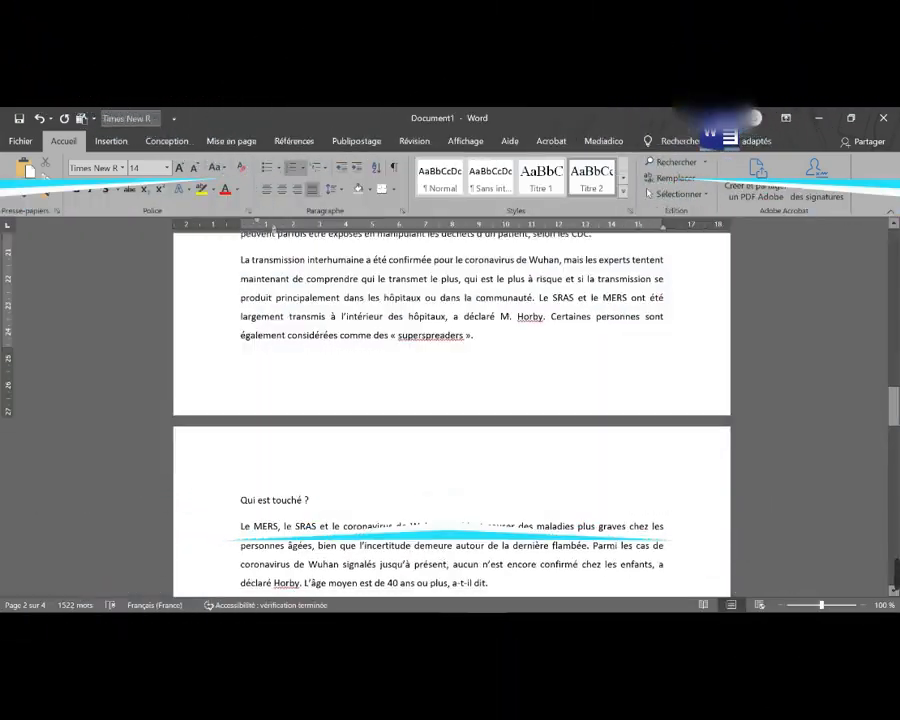
scroll(450, 420, "down", 2)
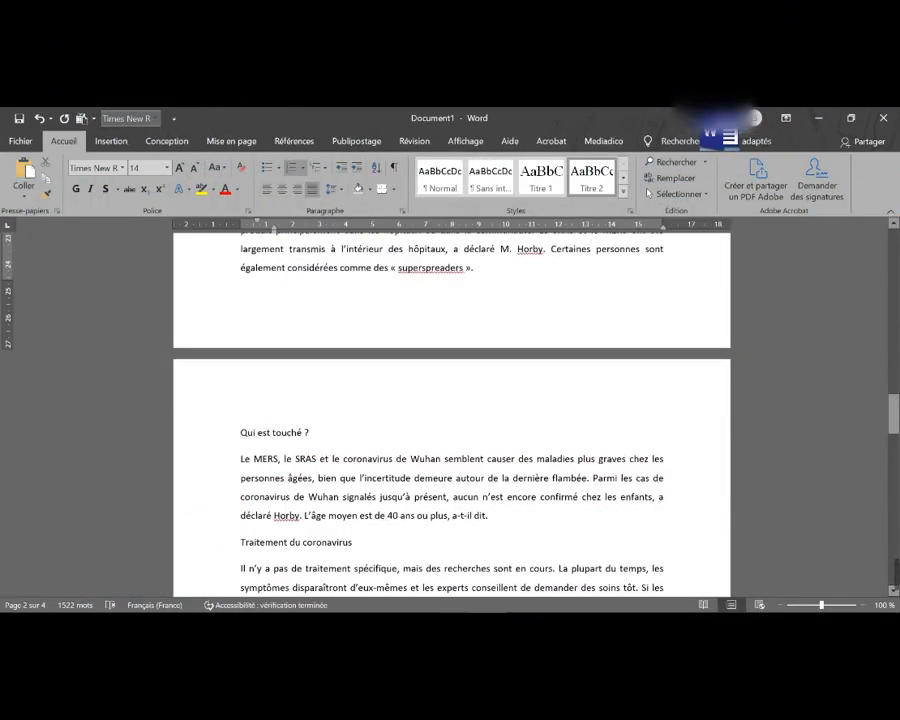
left_click(236, 430)
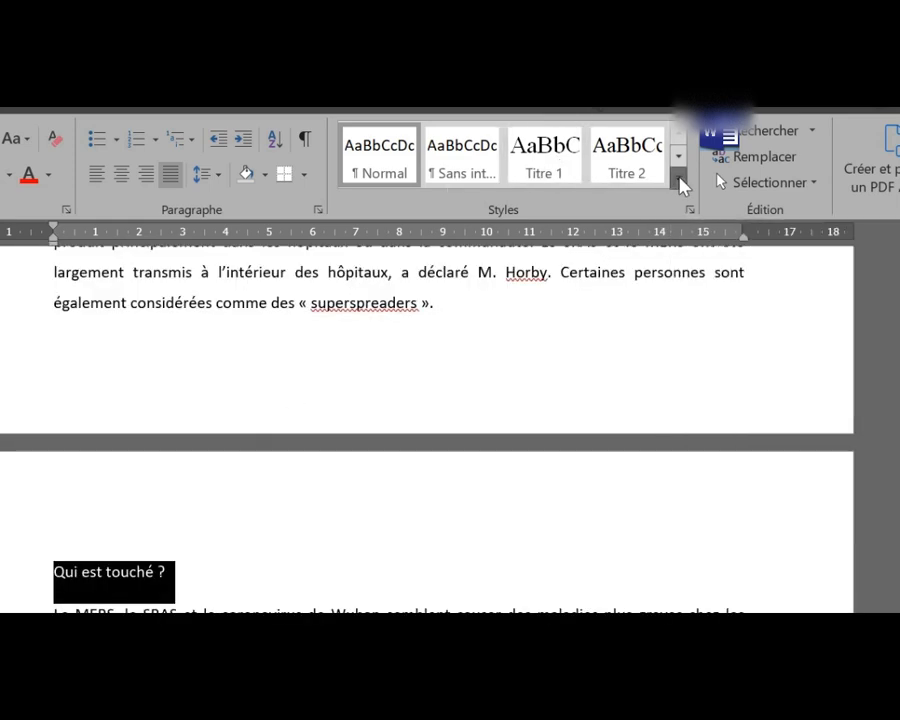
left_click(680, 188)
left_click(385, 223)
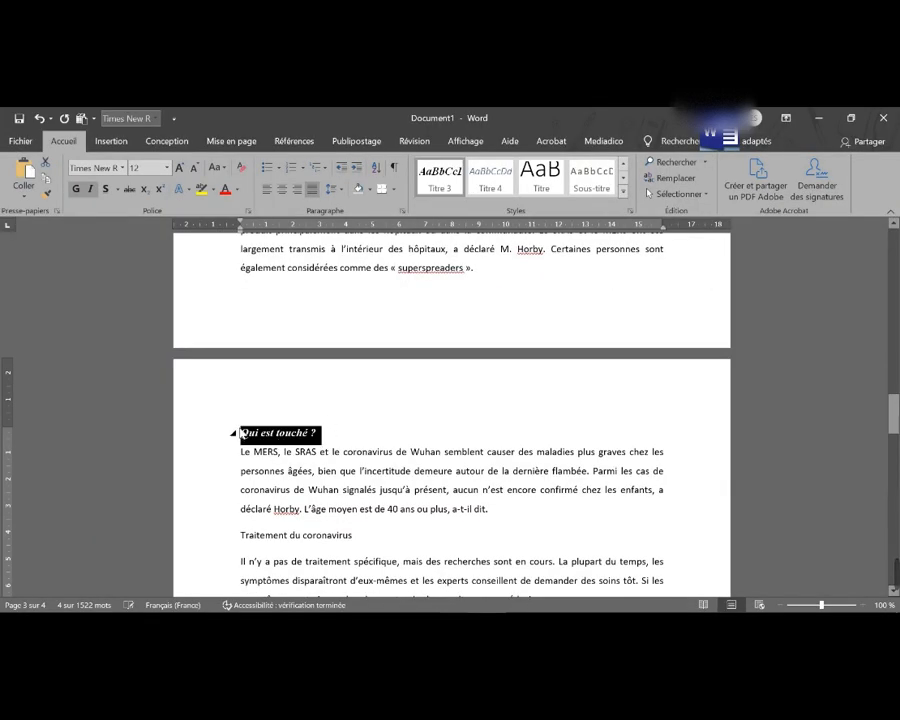
Number the heading "Qui est touché ?" with the lowercase letter "a."
left_click(241, 433)
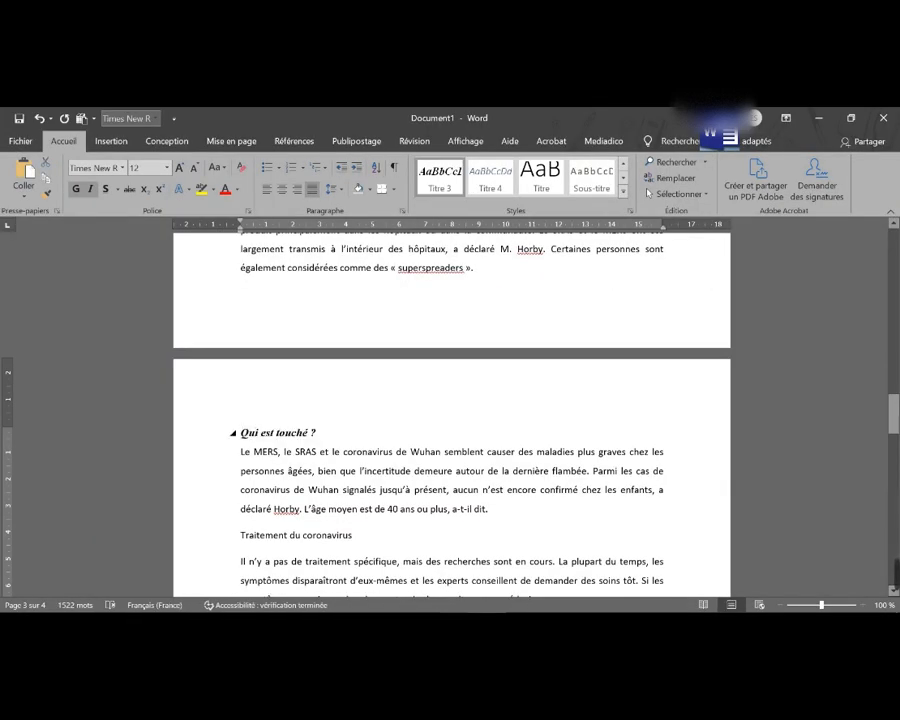
type("A;")
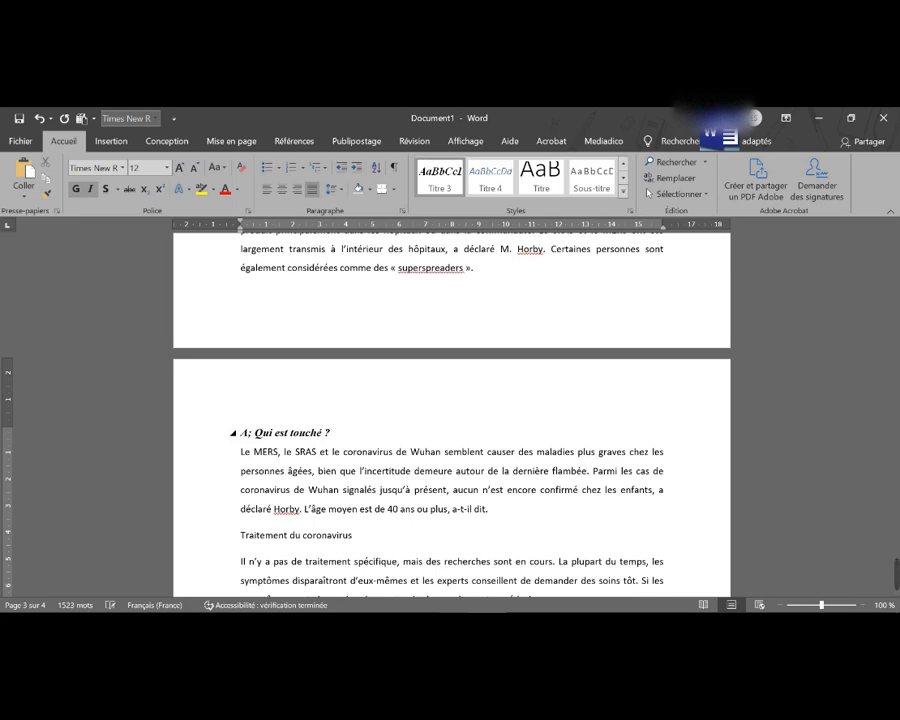
key("BackSpace")
key("BackSpace")
key("BackSpace")
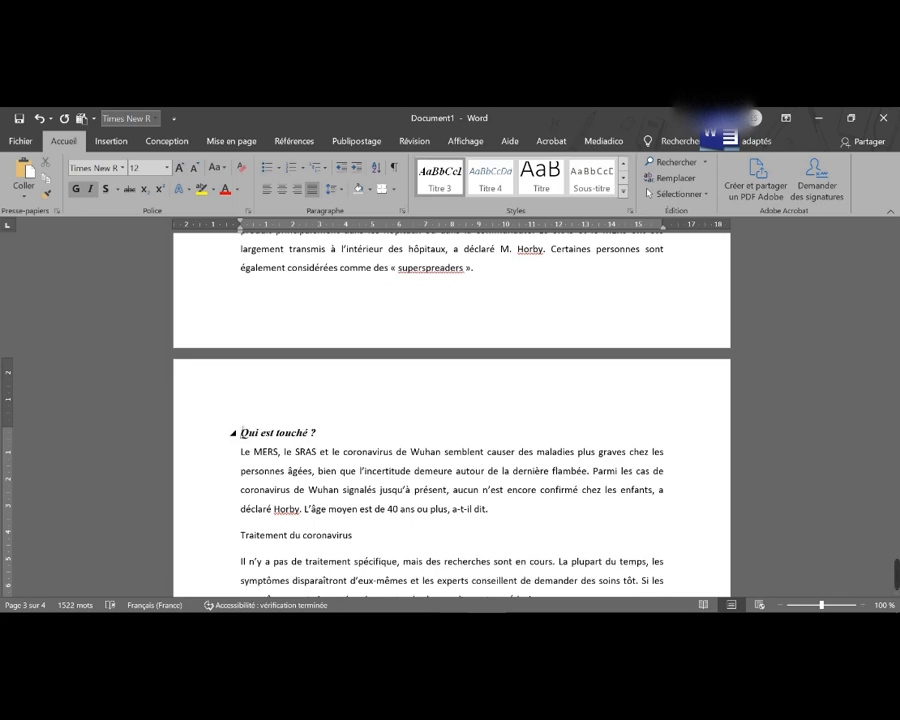
type("a.")
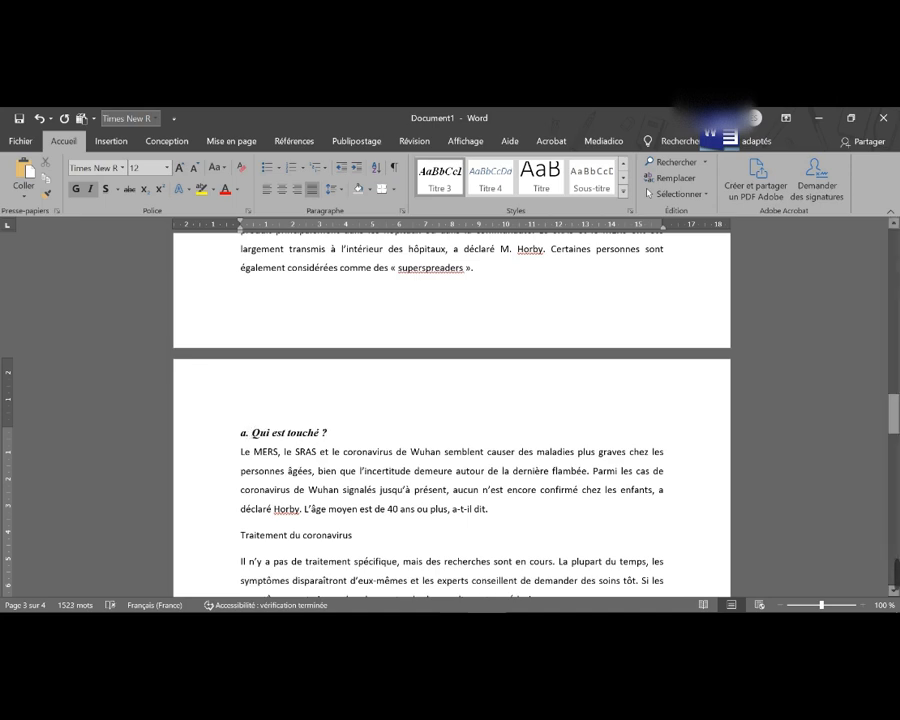
Apply the Titre 1 style to the line "Traitement du coronavirus" and number it with the Roman numeral "III."
scroll(451, 415, "down", 3)
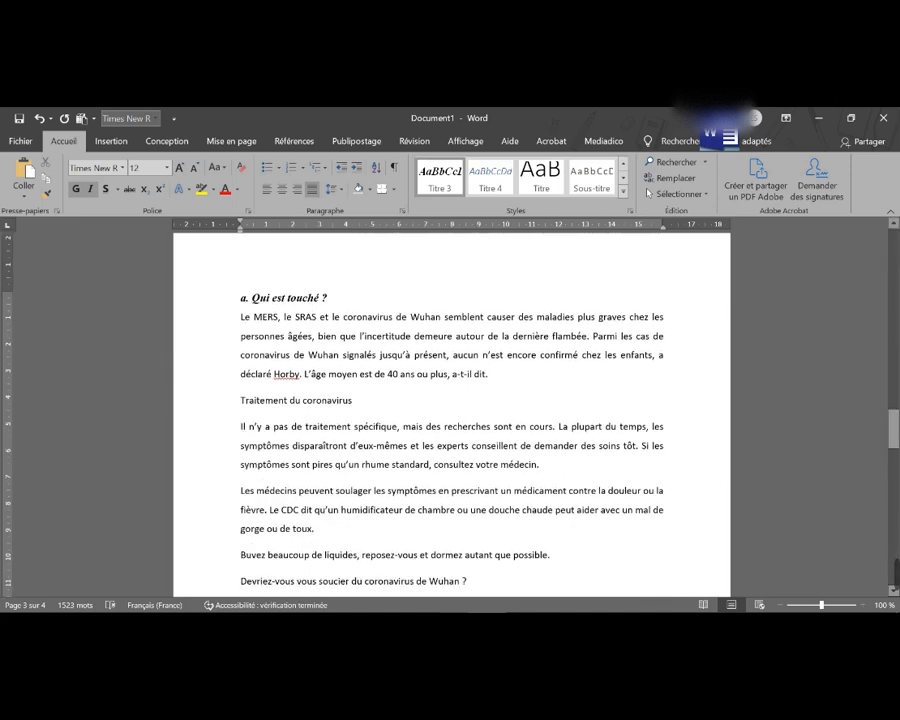
left_click_drag(353, 400, 241, 401)
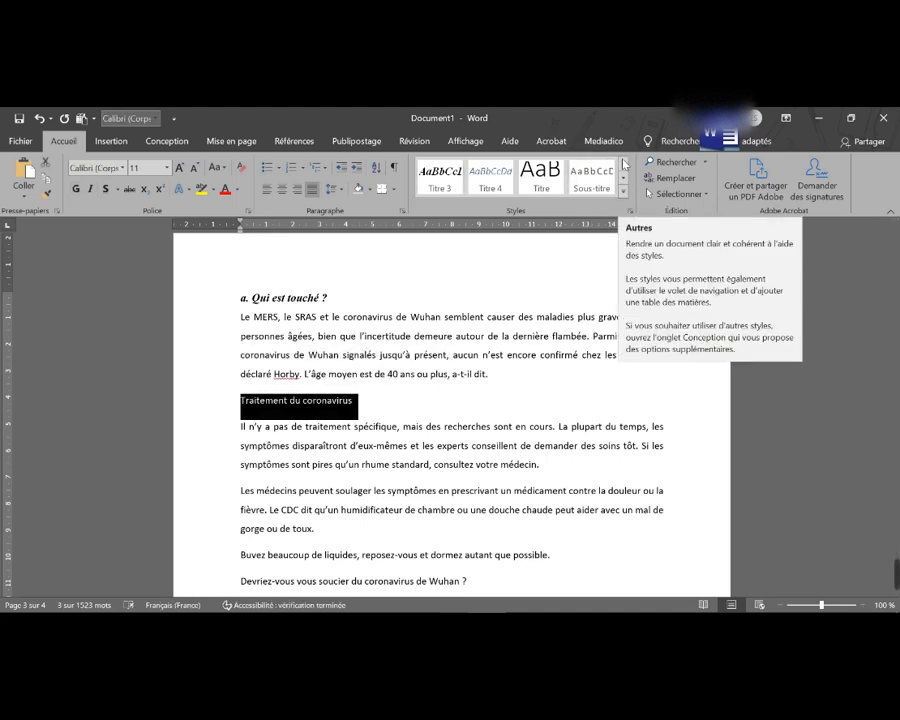
scroll(560, 178, "up", 1)
left_click(539, 178)
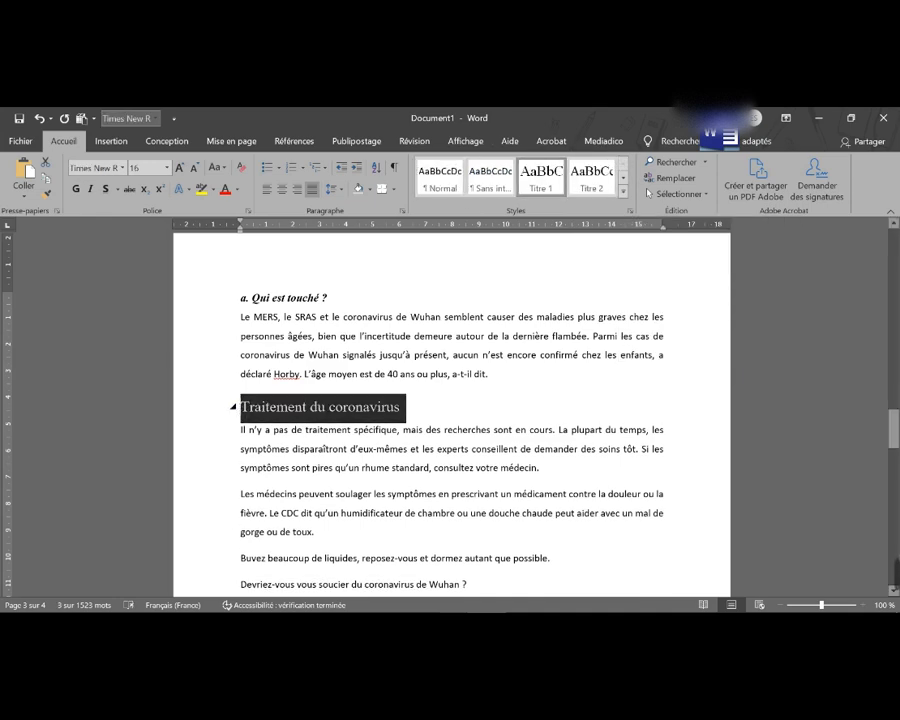
left_click(240, 407)
type("III.")
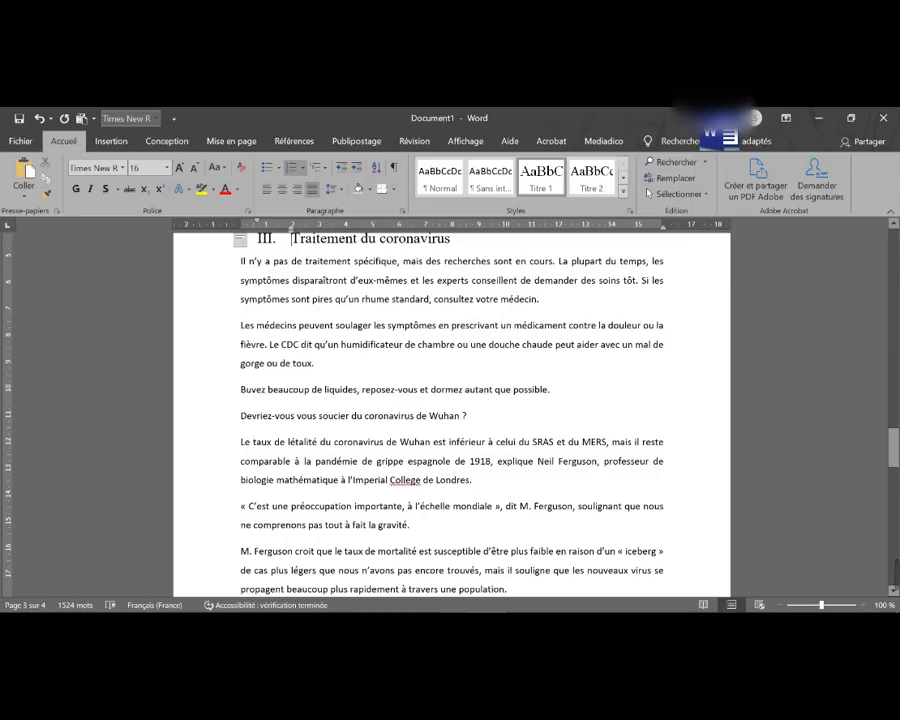
Apply the Titre 2 style to the line "Devriez-vous vous soucier du coronavirus de Wuhan ?" and number it "2."
left_click_drag(470, 415, 240, 415)
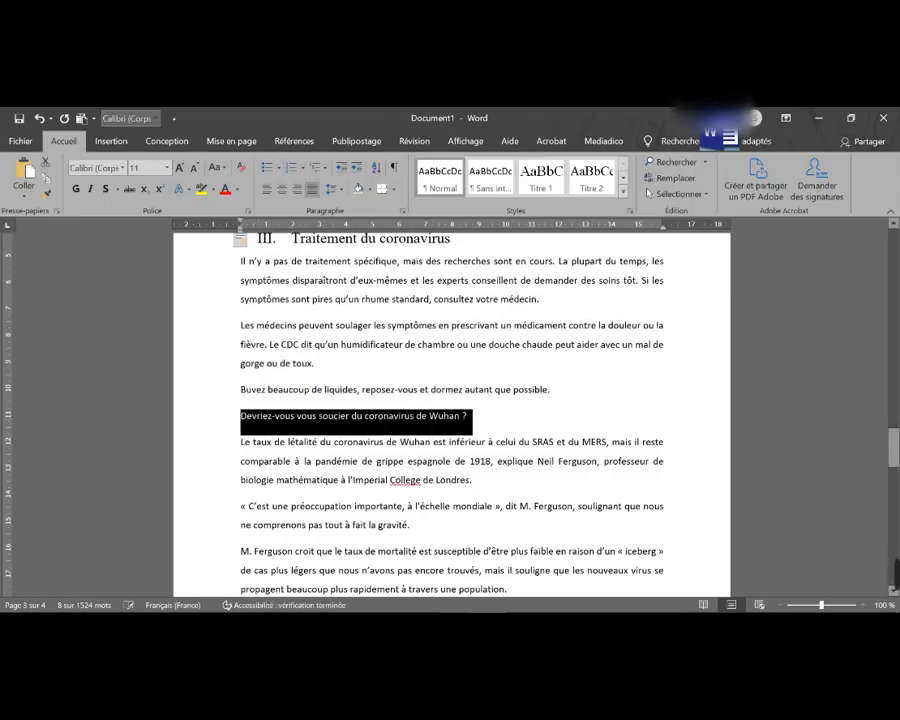
left_click(591, 178)
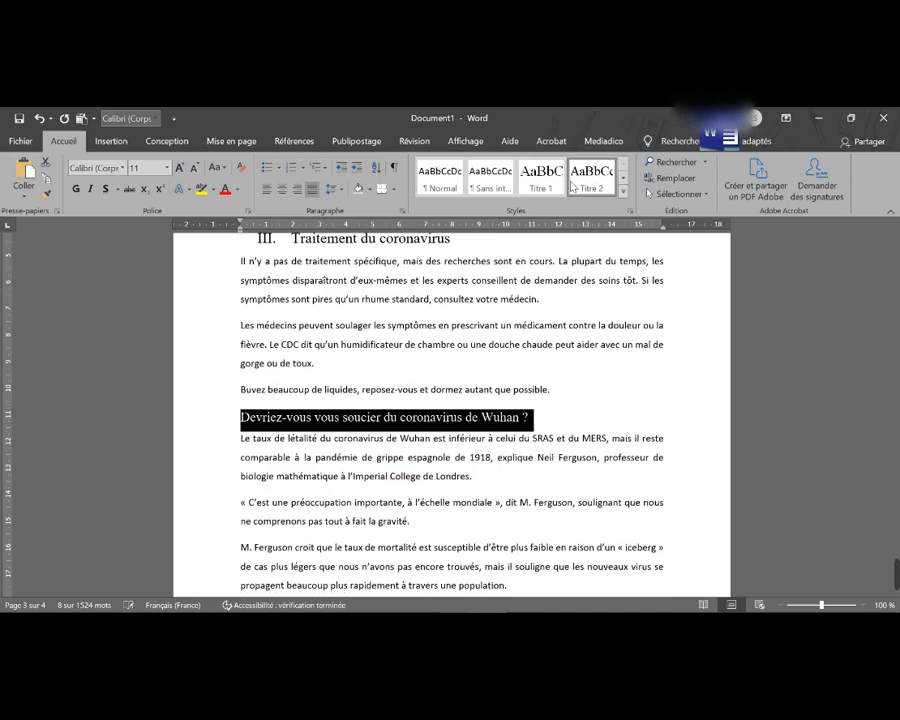
left_click(243, 419)
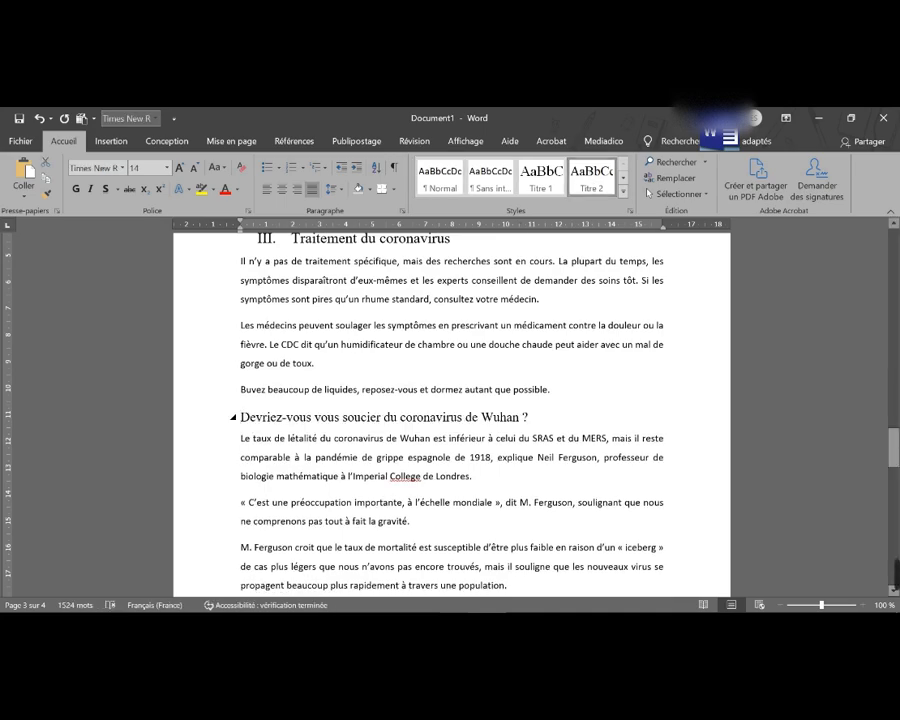
type("2")
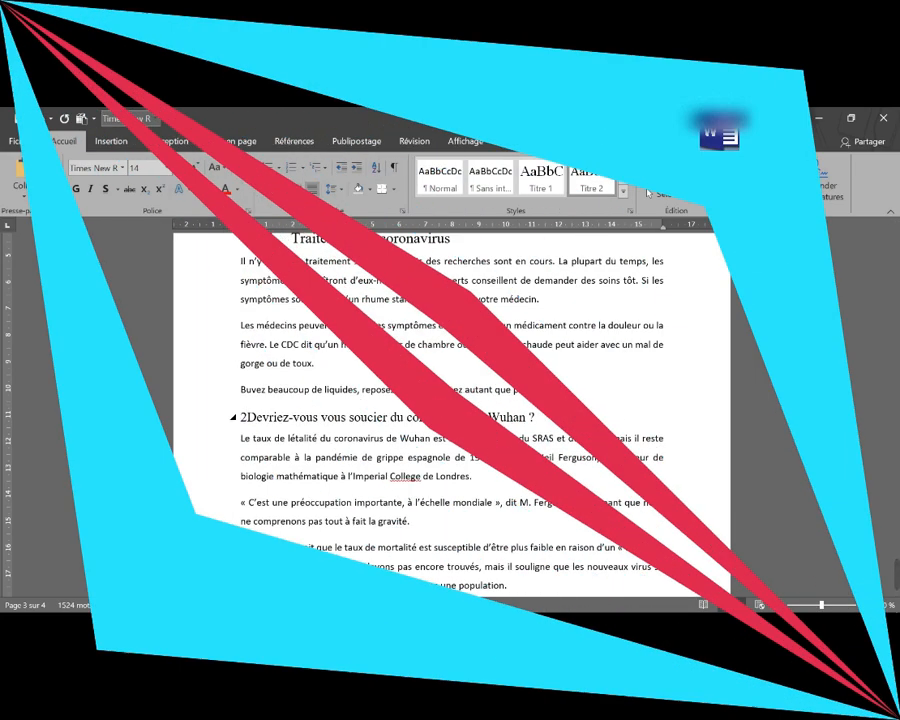
type(".")
Apply the Titre 3 style to the line "Comment pouvez-vous l'empêcher ?" and letter it "c."
scroll(450, 415, "down", 3)
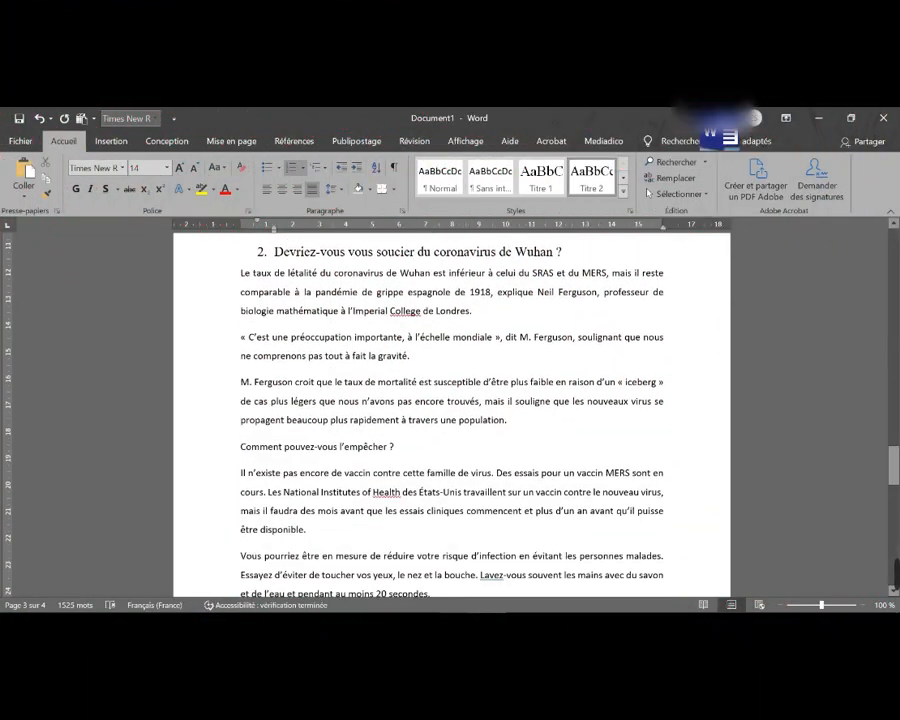
left_click_drag(394, 444, 241, 444)
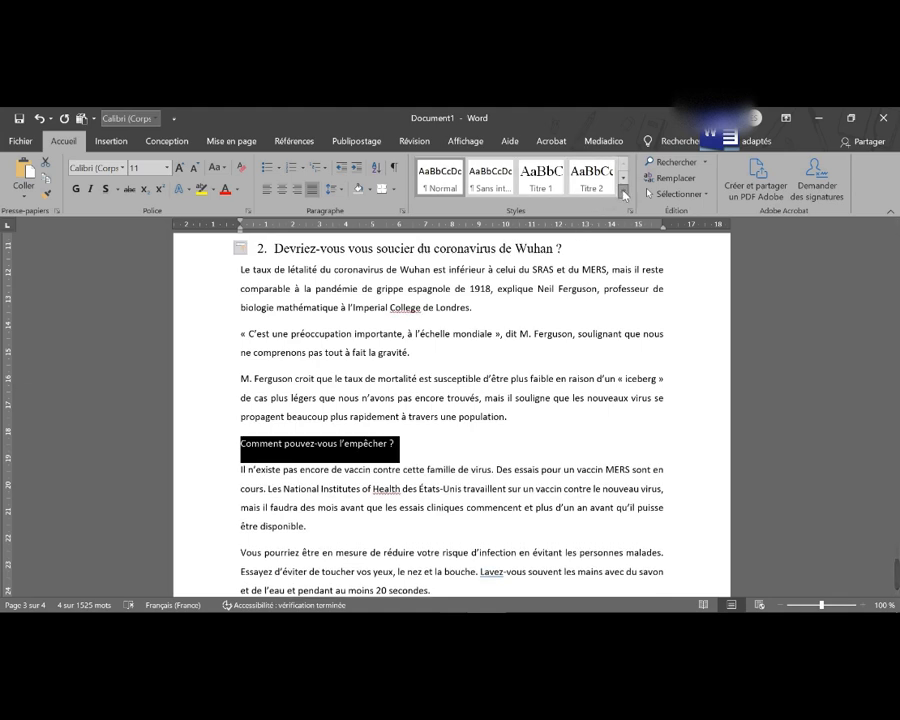
left_click(624, 191)
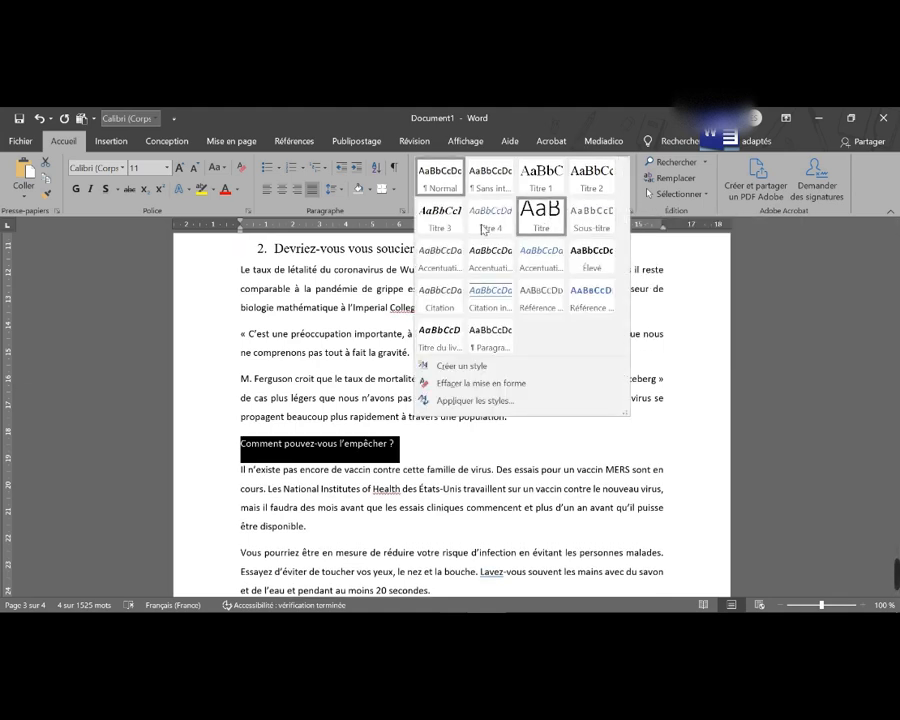
left_click(438, 213)
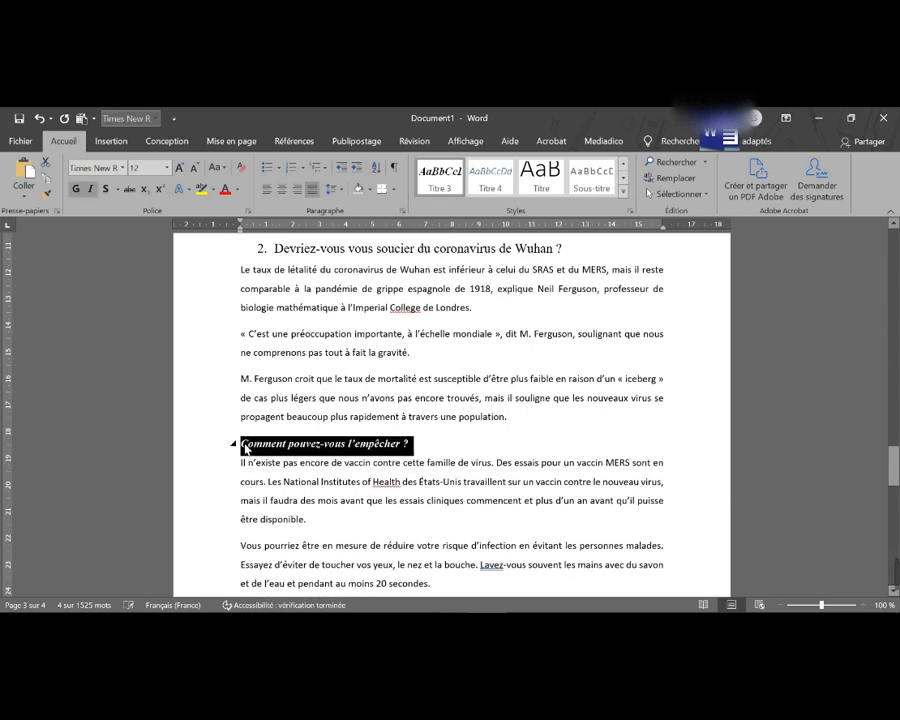
left_click(253, 446)
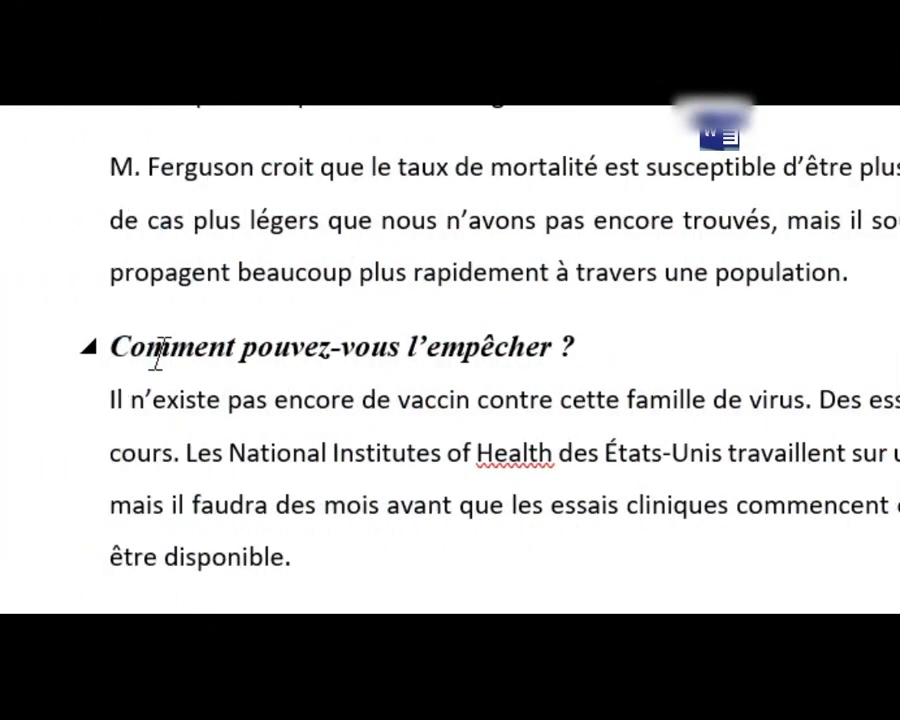
type("c.")
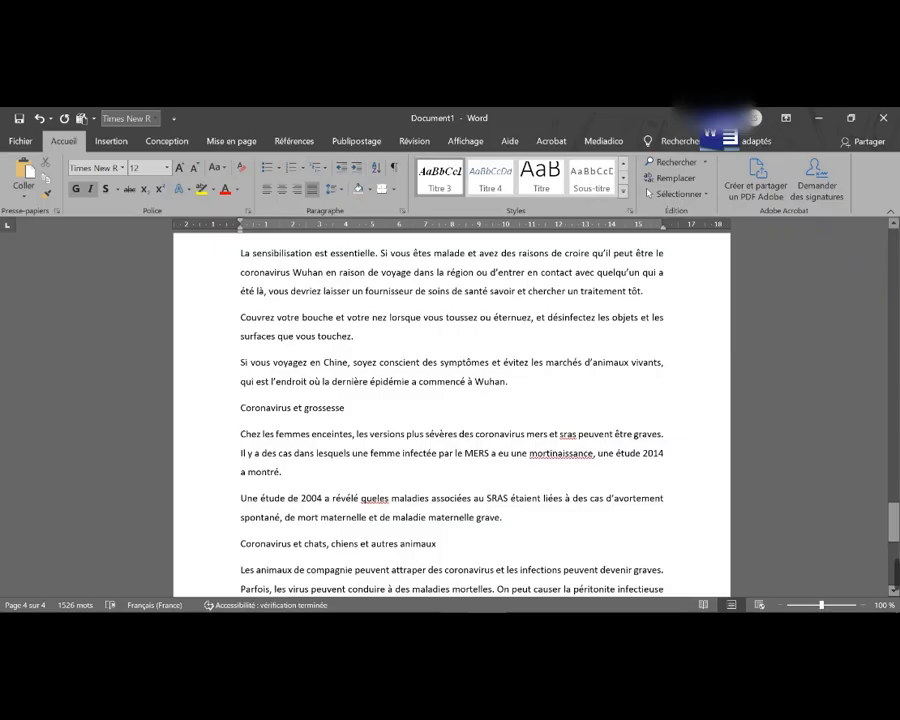
Apply the Titre 1 style to the line "Coronavirus et grossesse" and number it with a Roman numeral
left_click_drag(346, 409, 240, 409)
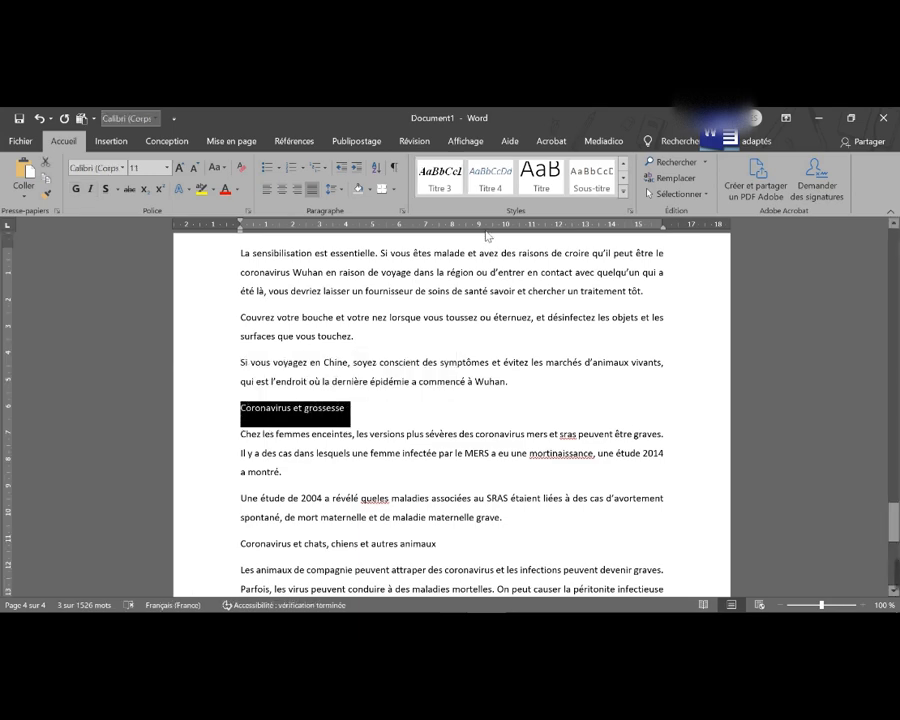
left_click(622, 165)
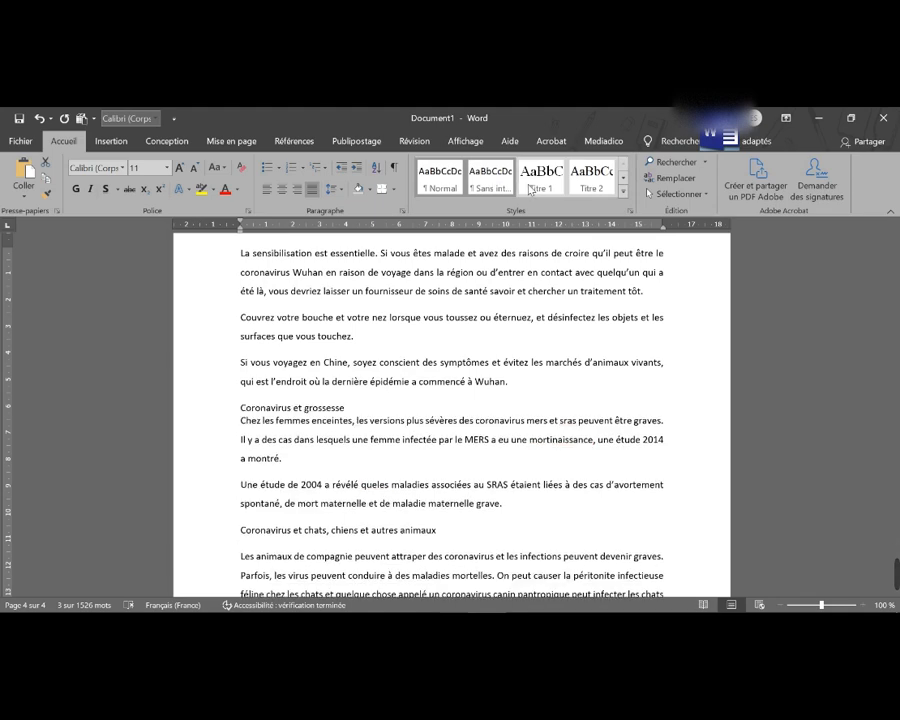
left_click(541, 176)
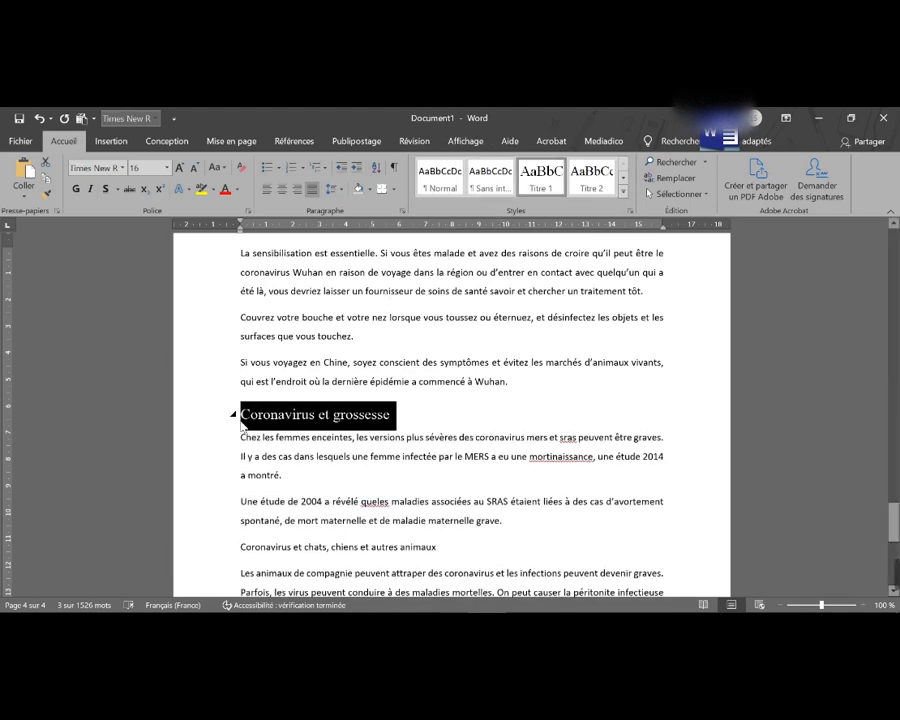
key("Home")
type("II")
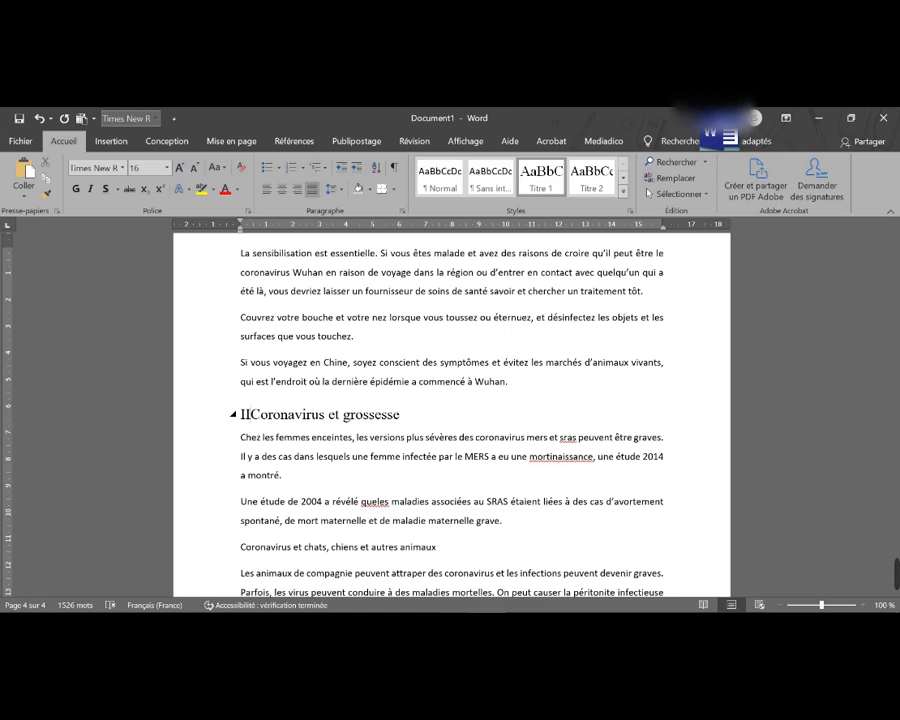
key("BackSpace")
type("-")
Apply the Titre 2 style to the line "Coronavirus et chats, chiens et autres animaux"
scroll(451, 415, "down", 3)
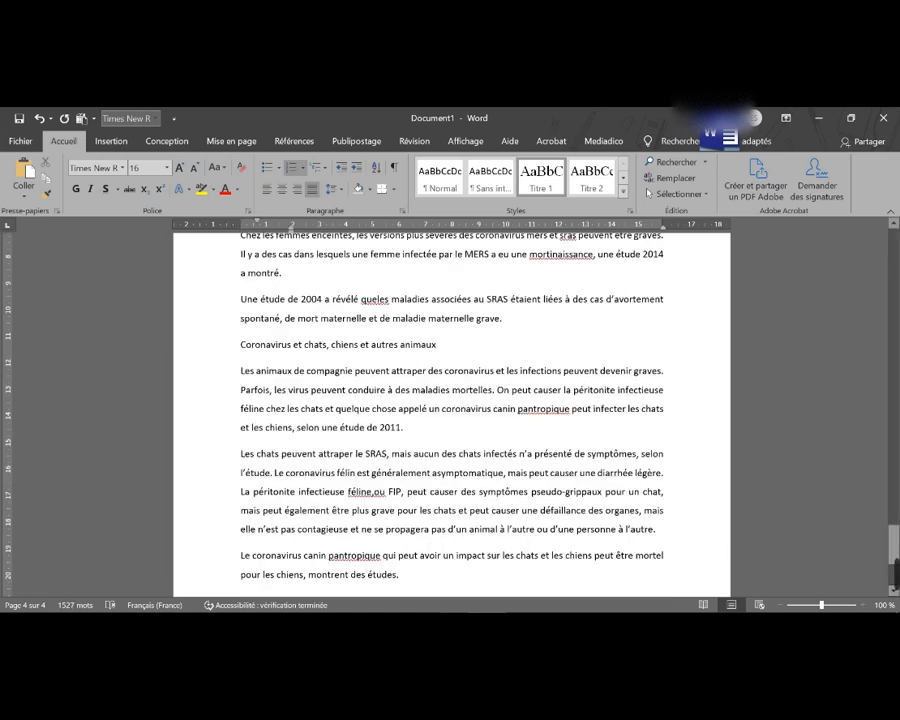
left_click_drag(438, 345, 240, 345)
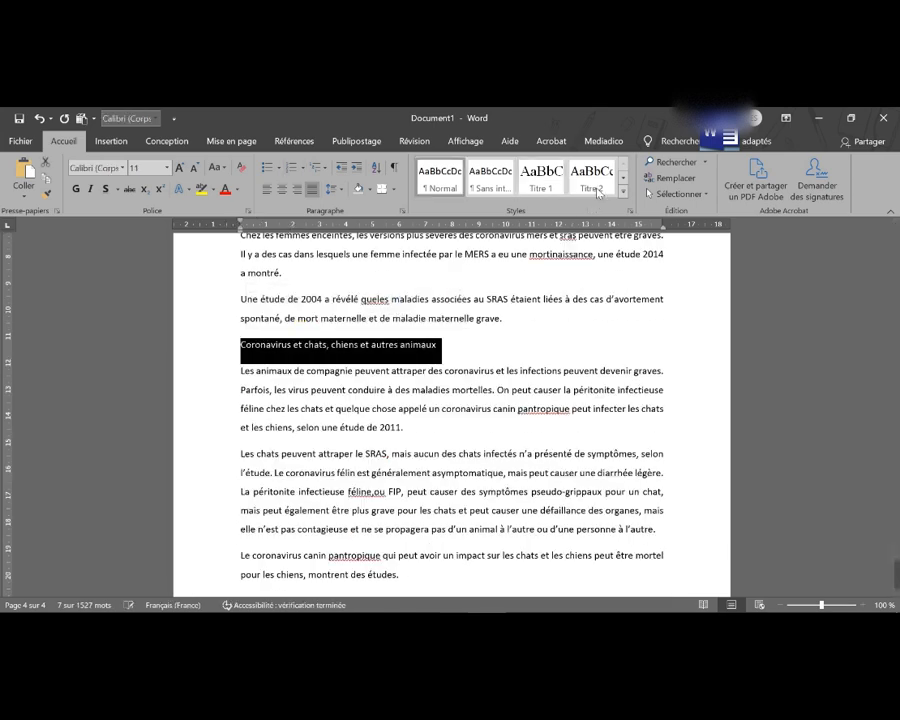
left_click(598, 190)
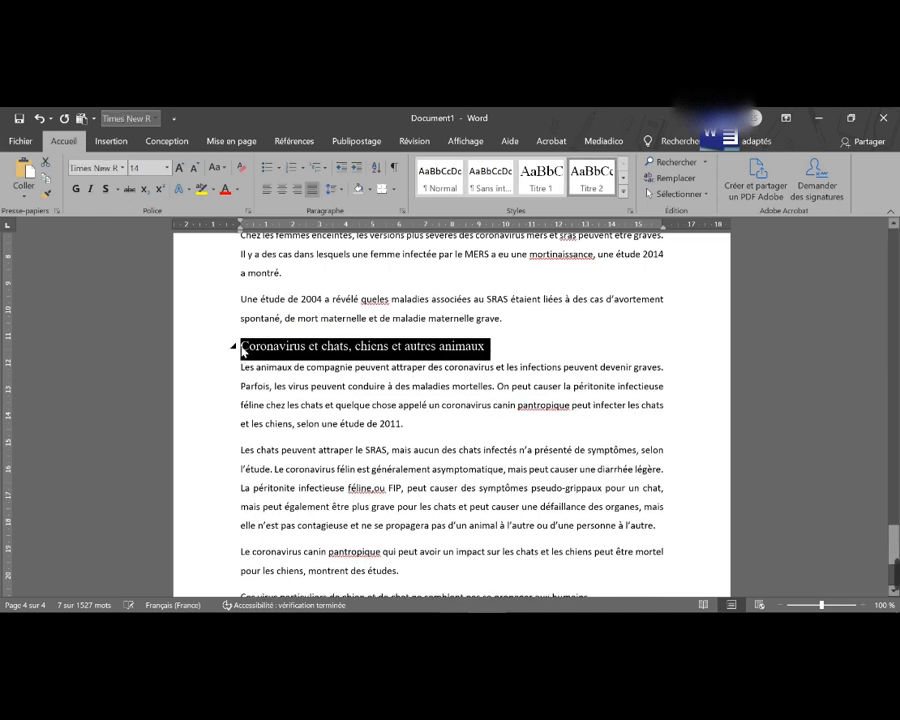
Number the heading "Coronavirus et chats, chiens et autres animaux" with "3."
left_click(242, 350)
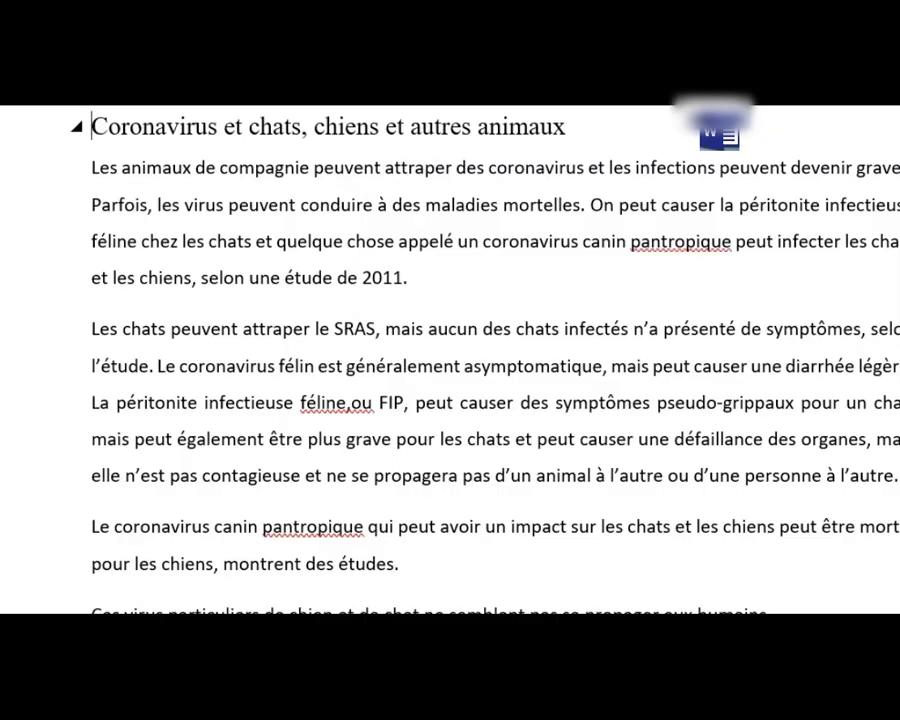
type("3")
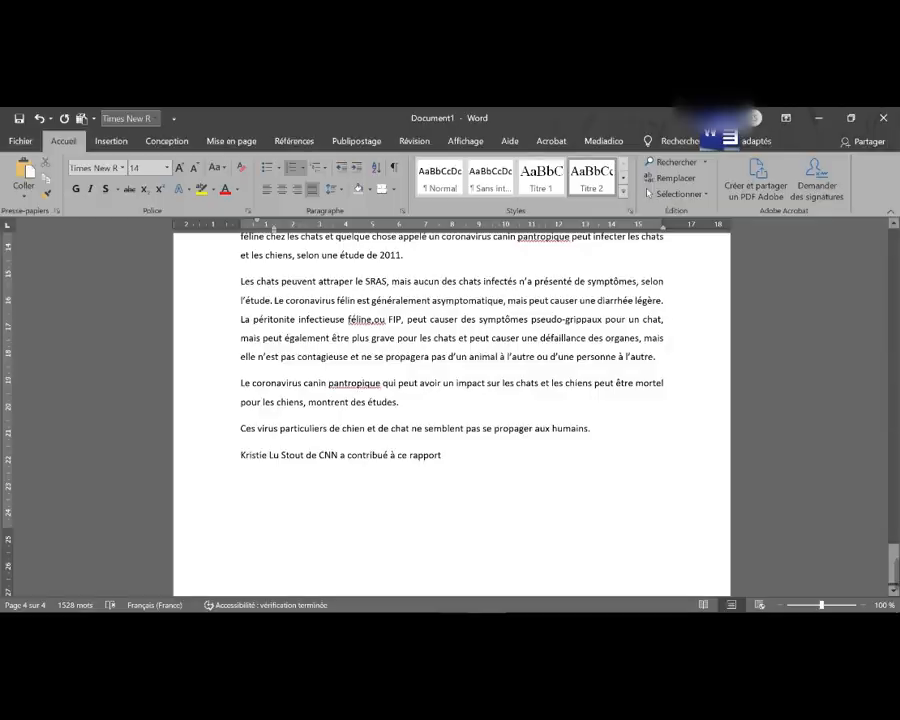
Apply the Titre 3 style to the closing CNN contributor line and letter it "d."
left_click_drag(446, 456, 240, 460)
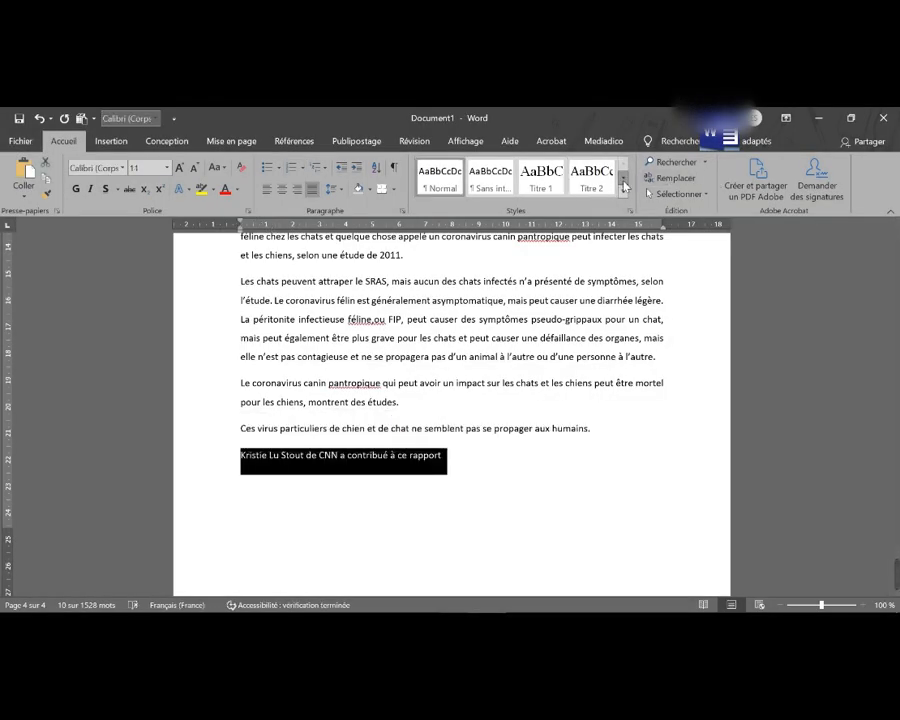
left_click(622, 177)
left_click(440, 175)
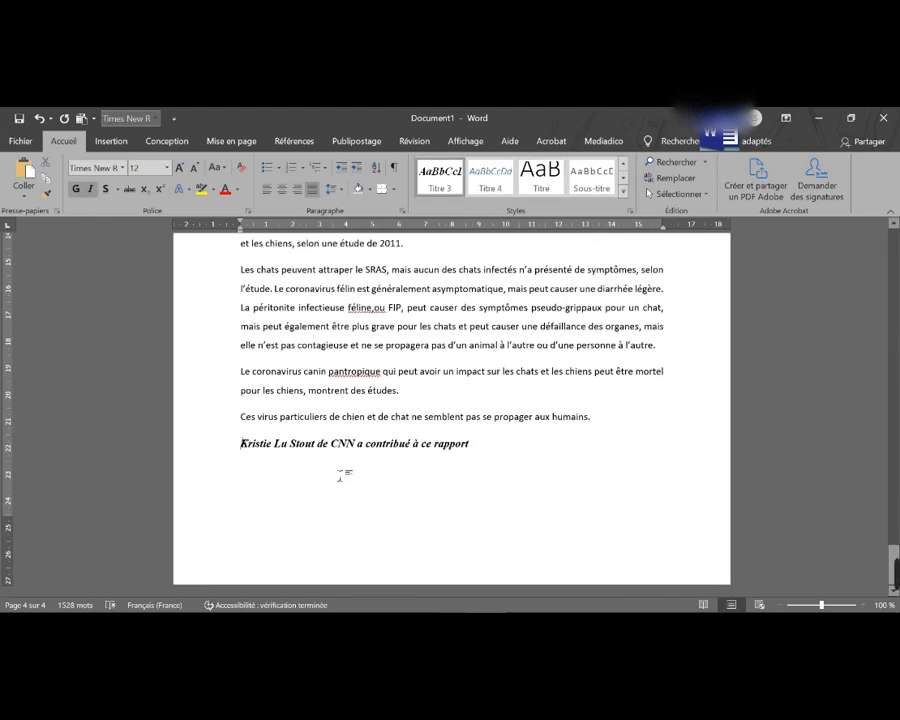
type("d")
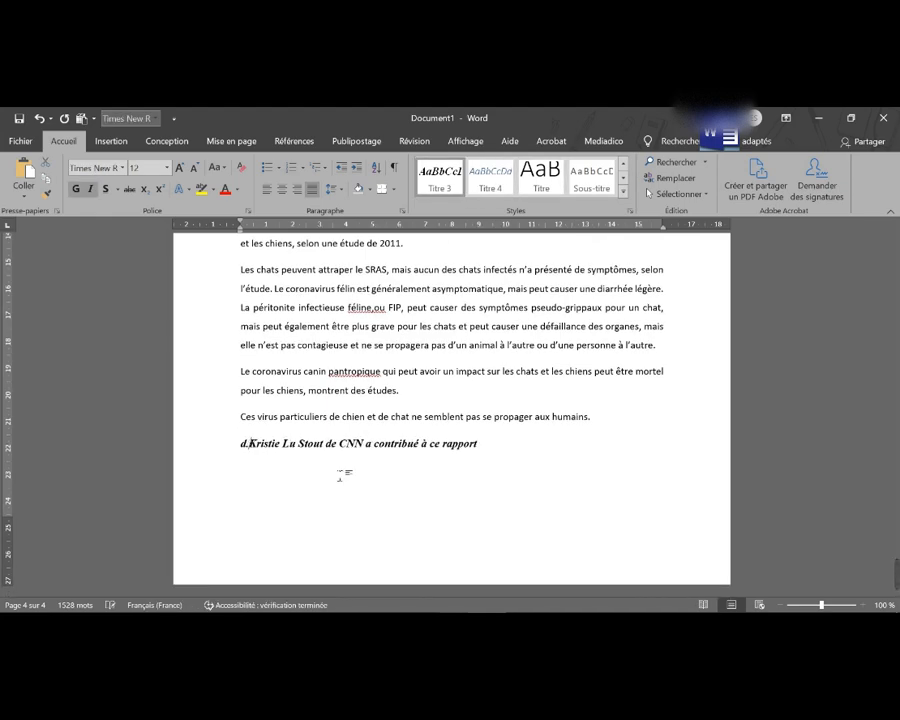
type(".")
scroll(444, 472, "up", 6)
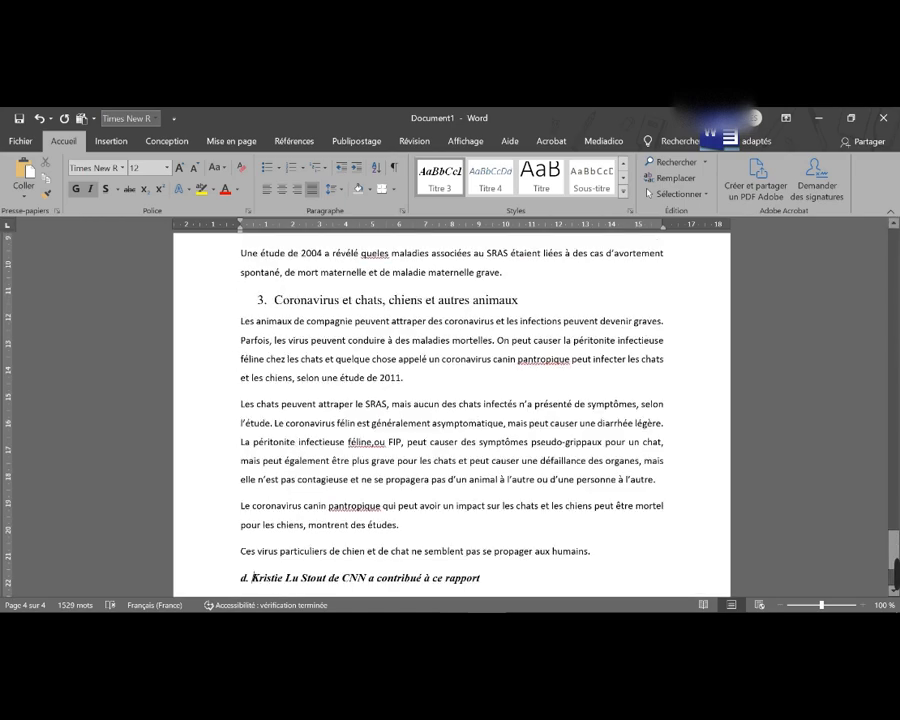
scroll(444, 472, "up", 5)
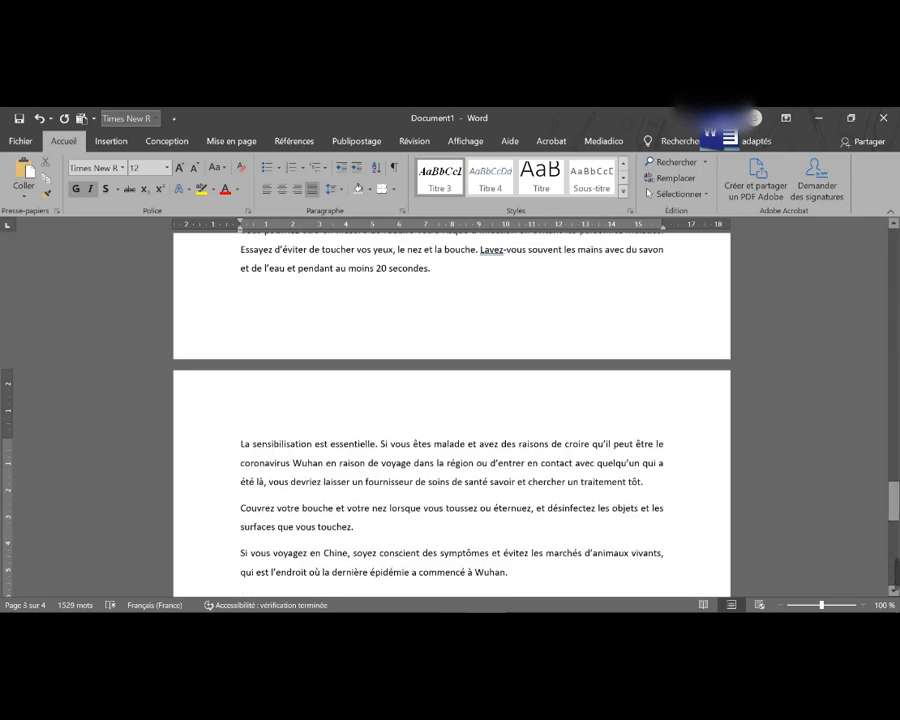
scroll(444, 472, "up", 4)
scroll(451, 415, "down", 9)
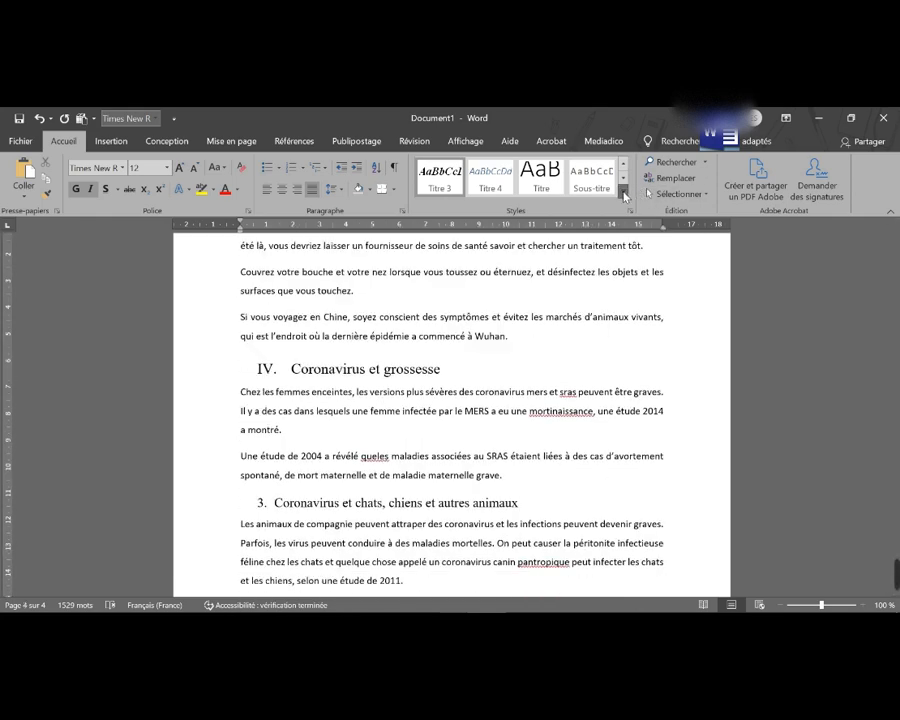
left_click(625, 195)
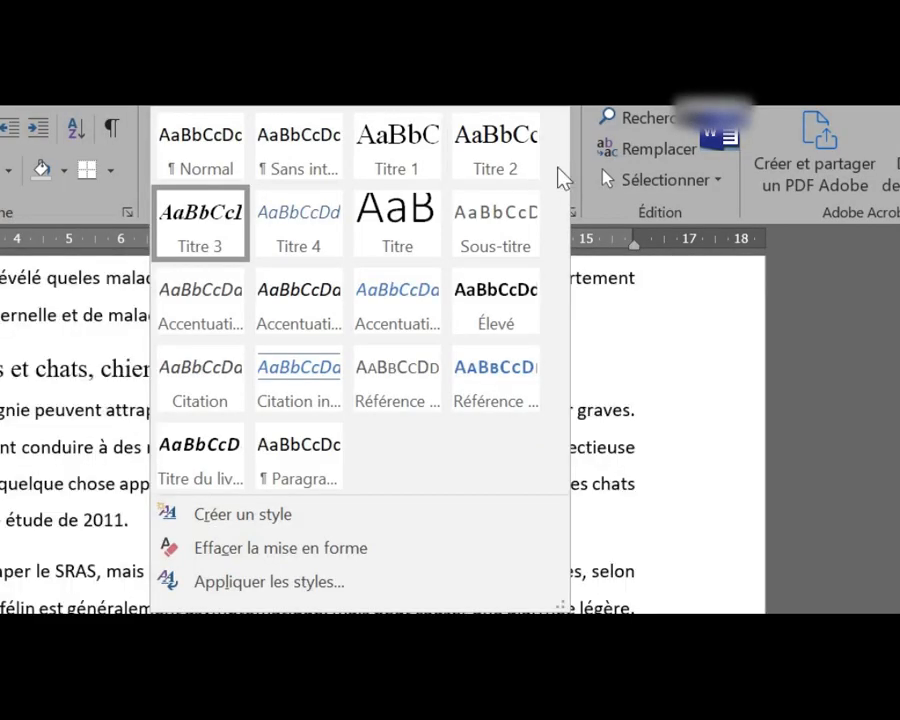
left_click(677, 364)
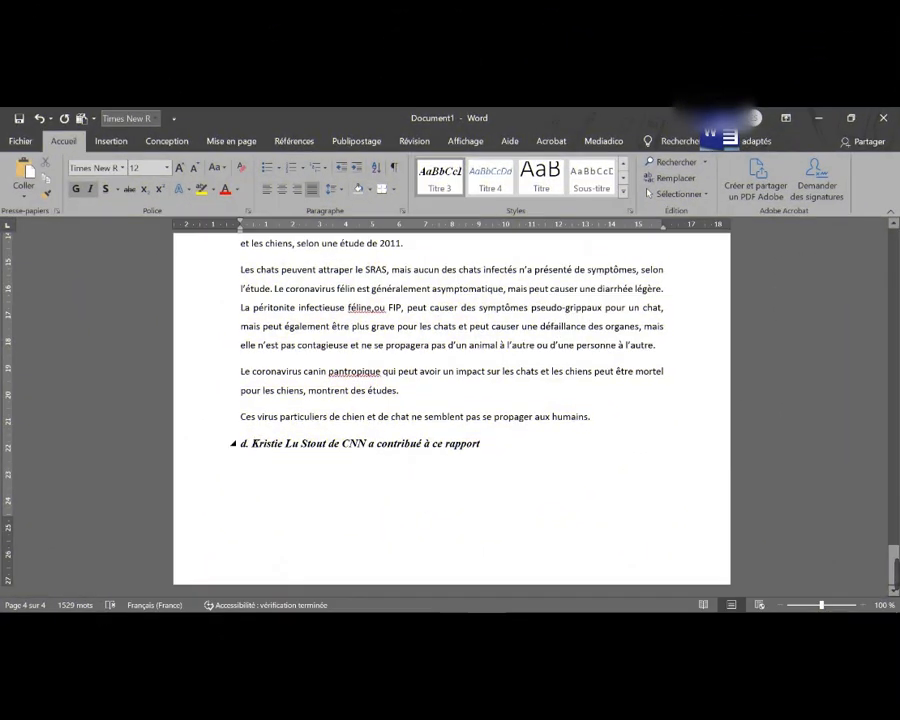
Start a new page after the last heading and insert an automatic table of contents on it
key("Return")
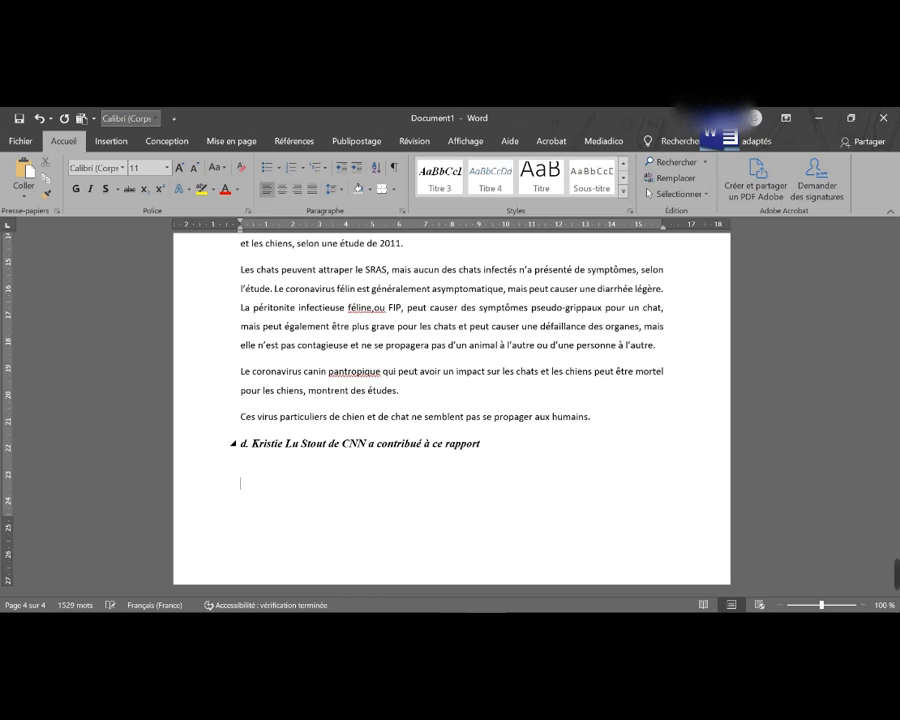
key("ctrl+Return")
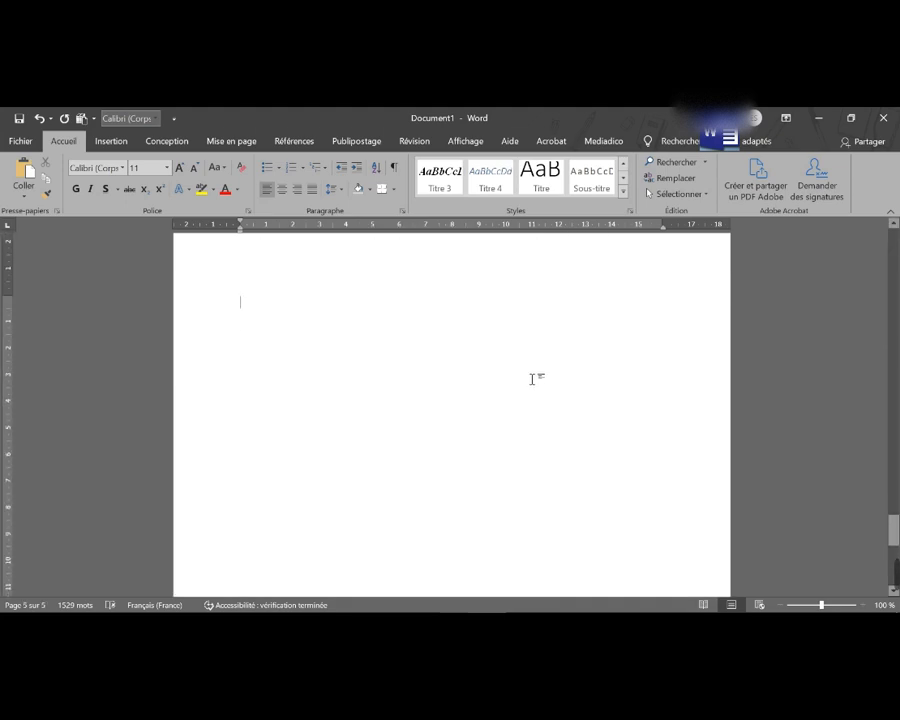
left_click(296, 146)
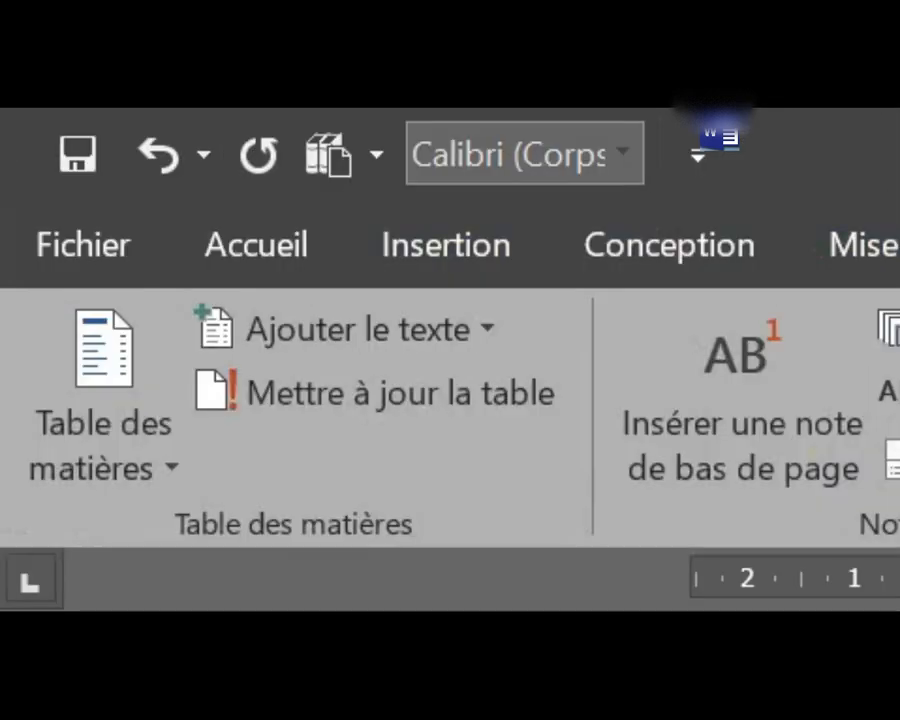
left_click(165, 478)
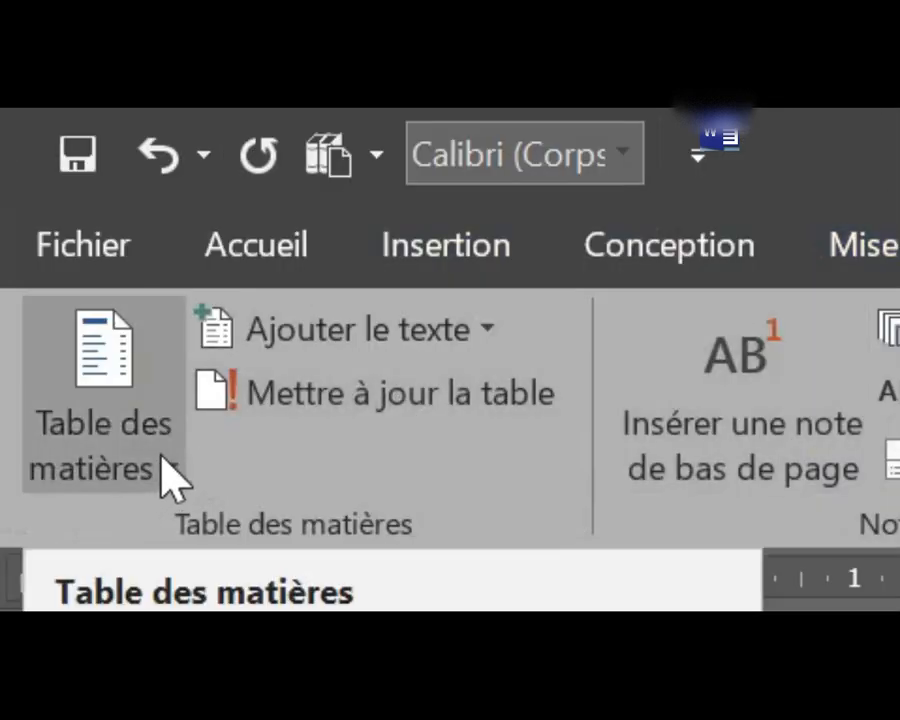
left_click(163, 462)
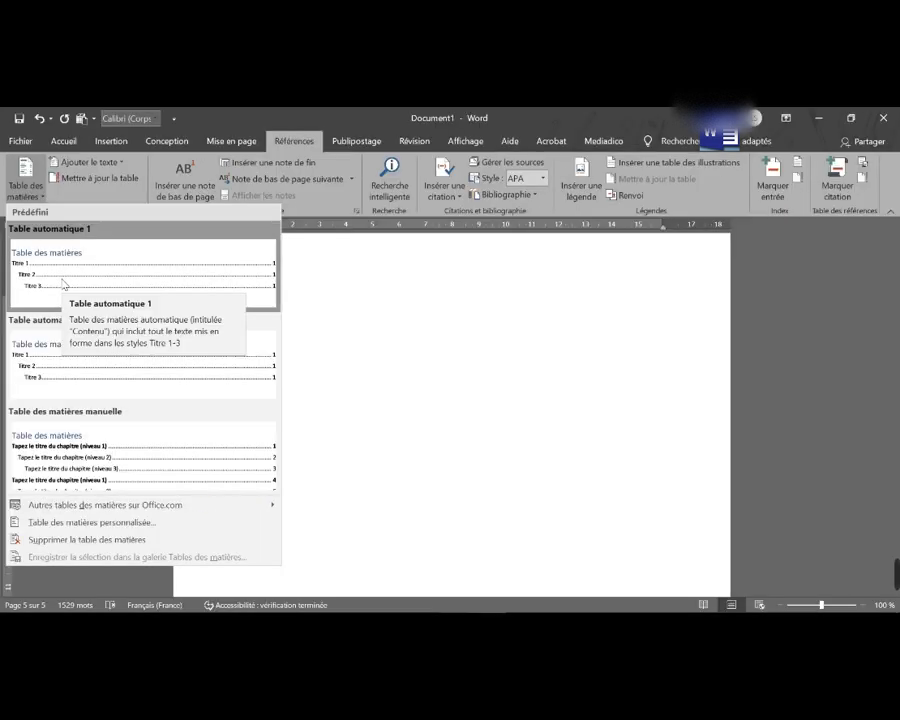
left_click(120, 441)
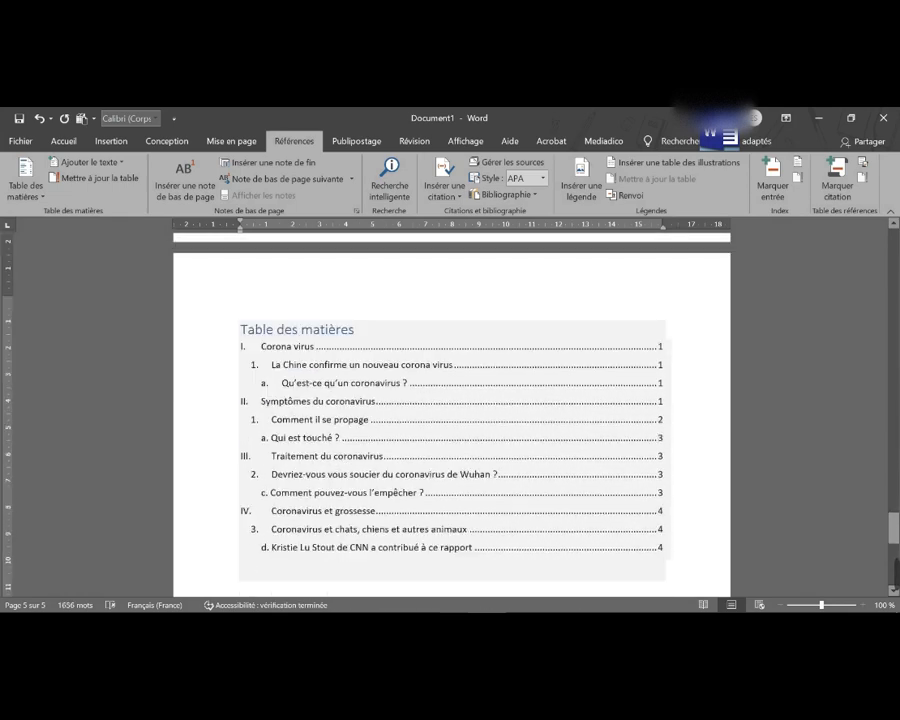
Centre the title "Table des matières" above the table of contents
scroll(452, 430, "down", 1)
scroll(452, 430, "up", 4)
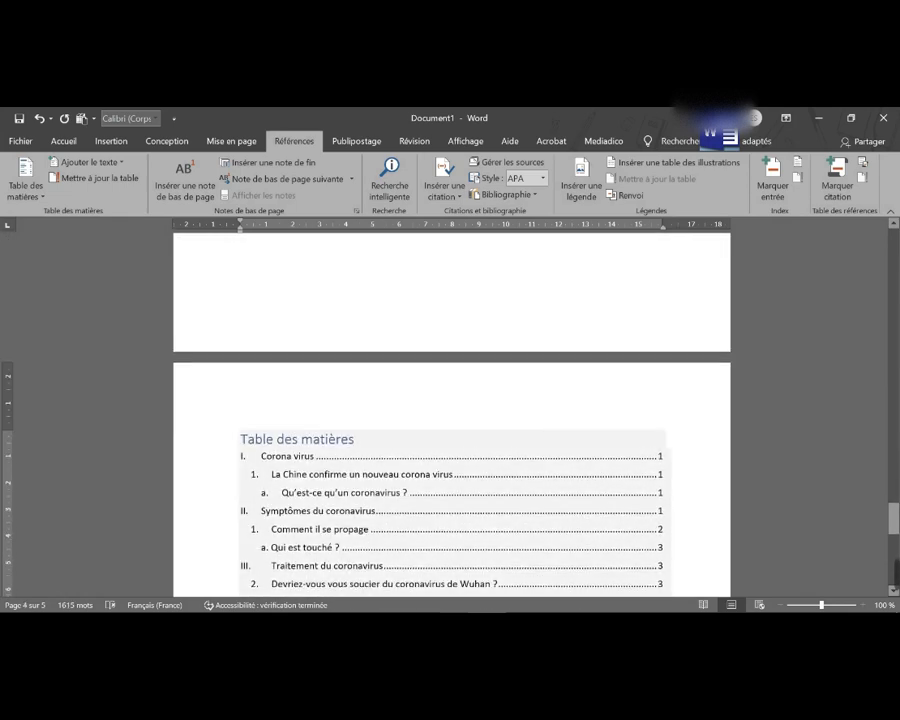
left_click(355, 439)
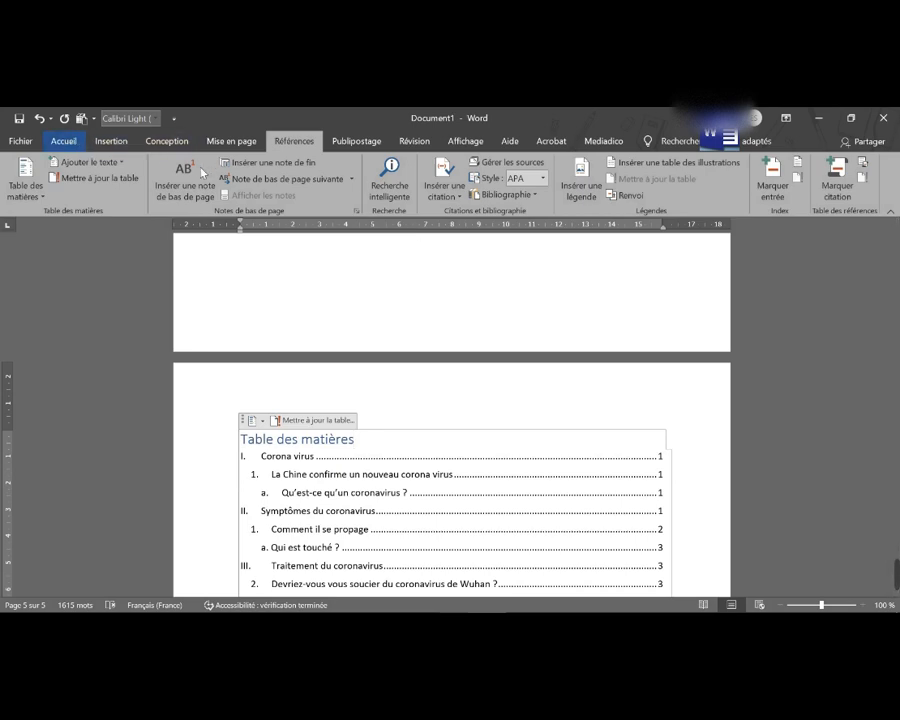
left_click(70, 142)
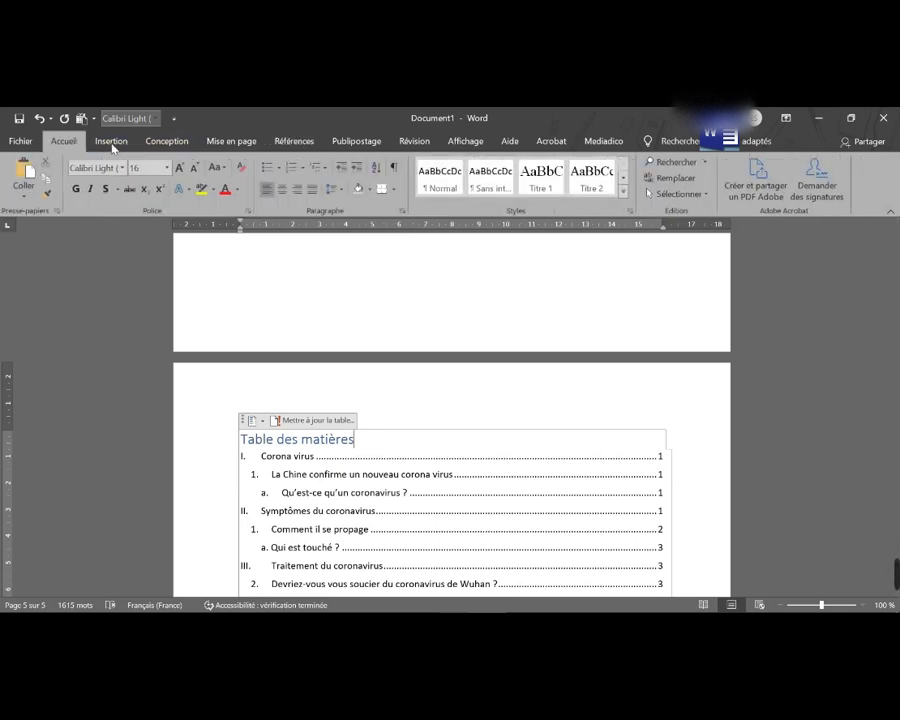
left_click(286, 189)
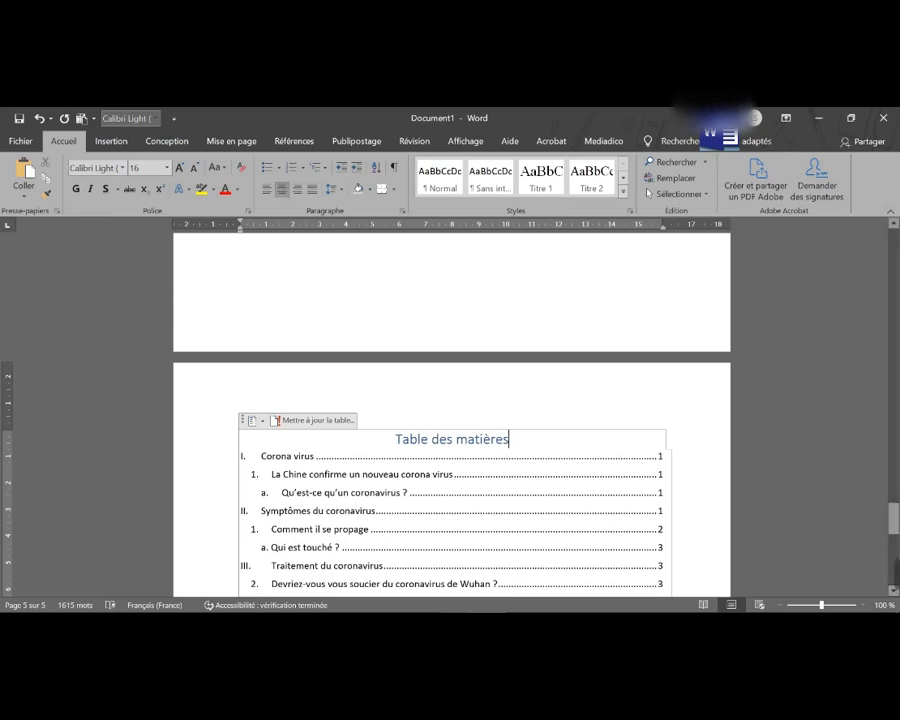
Apply the Titre 1 style to the title "Table des matières"
key("shift+Home")
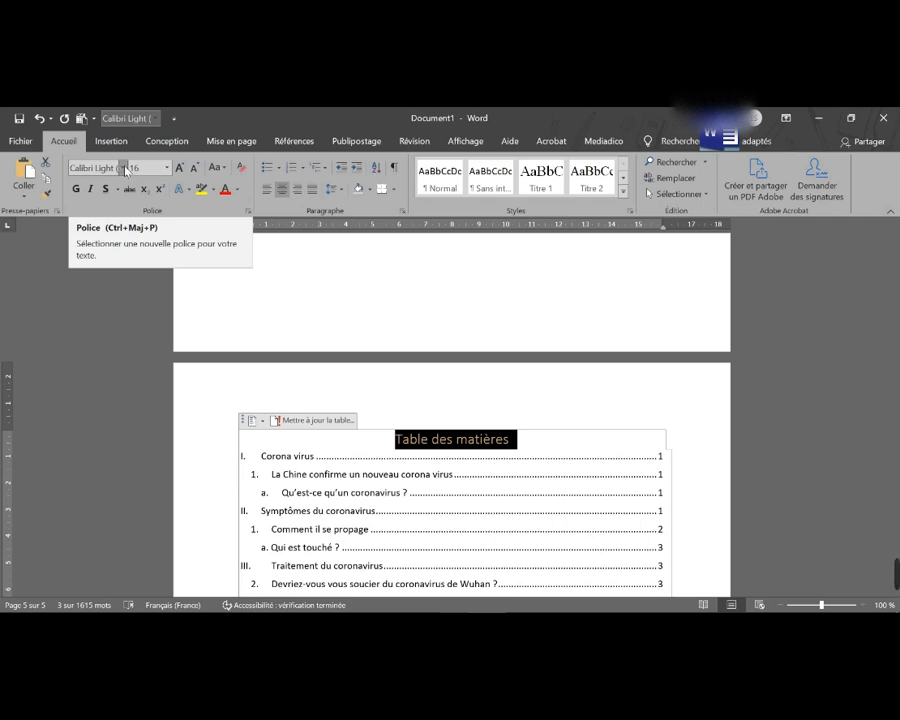
left_click(543, 186)
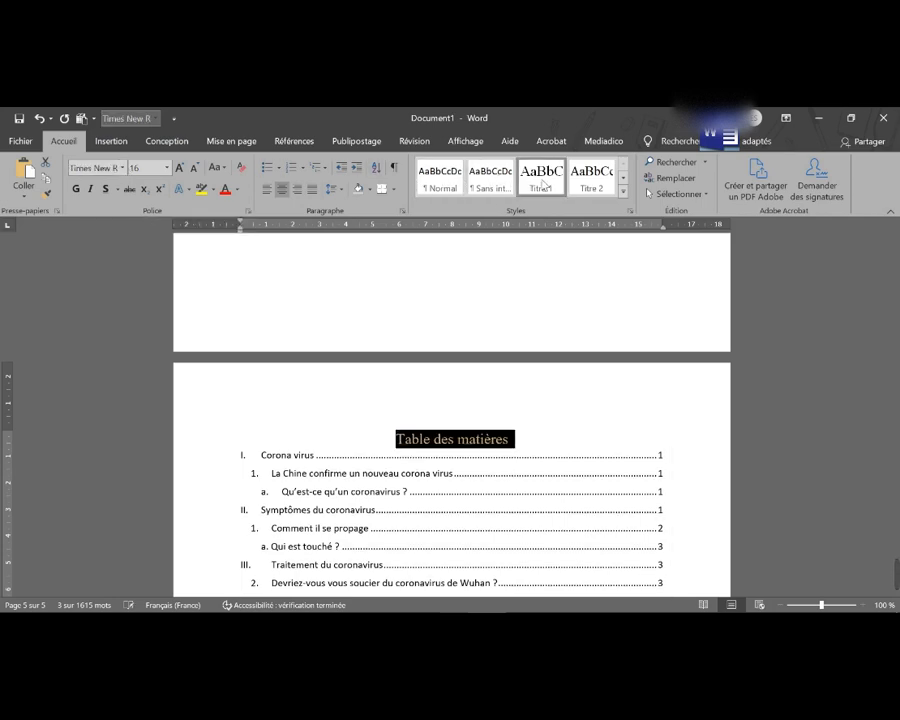
left_click(578, 446)
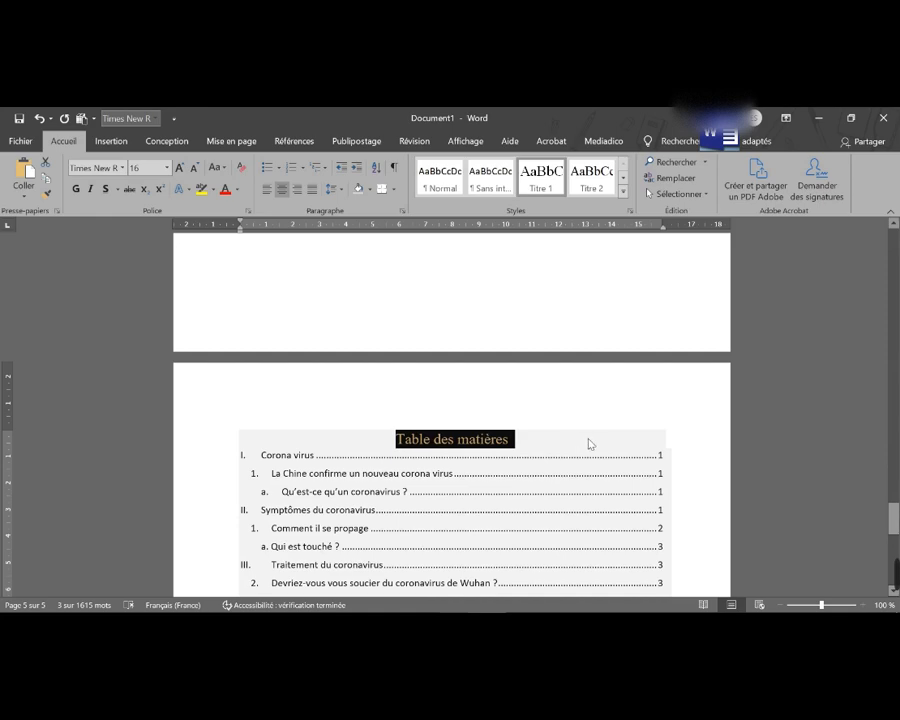
left_click(589, 444)
Compare the table of contents entries and page numbers with the headings on the preceding page
scroll(590, 441, "down", 5)
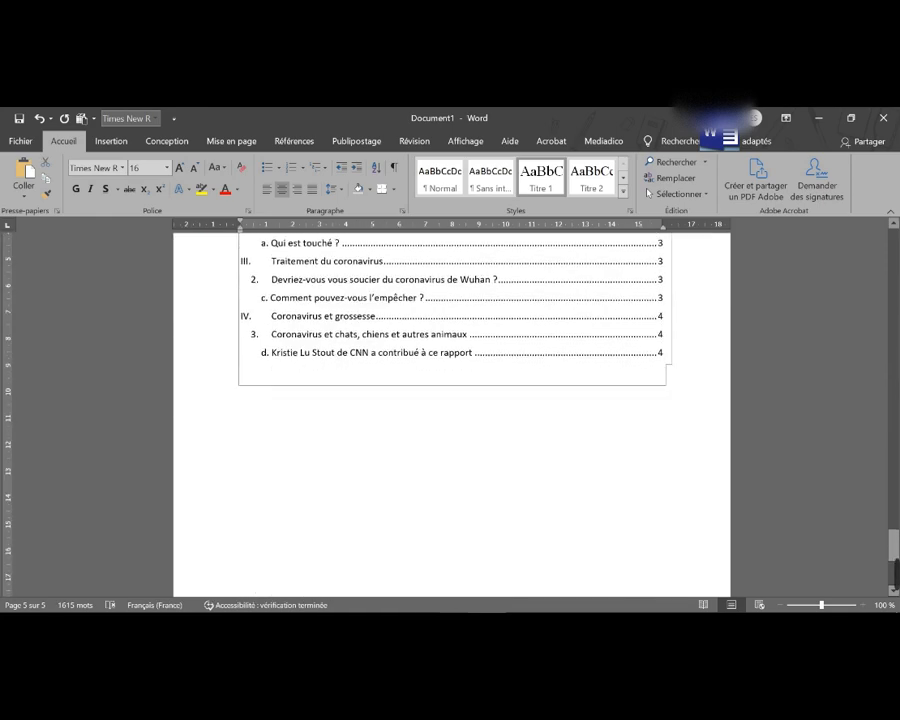
scroll(452, 420, "up", 6)
scroll(452, 420, "down", 2)
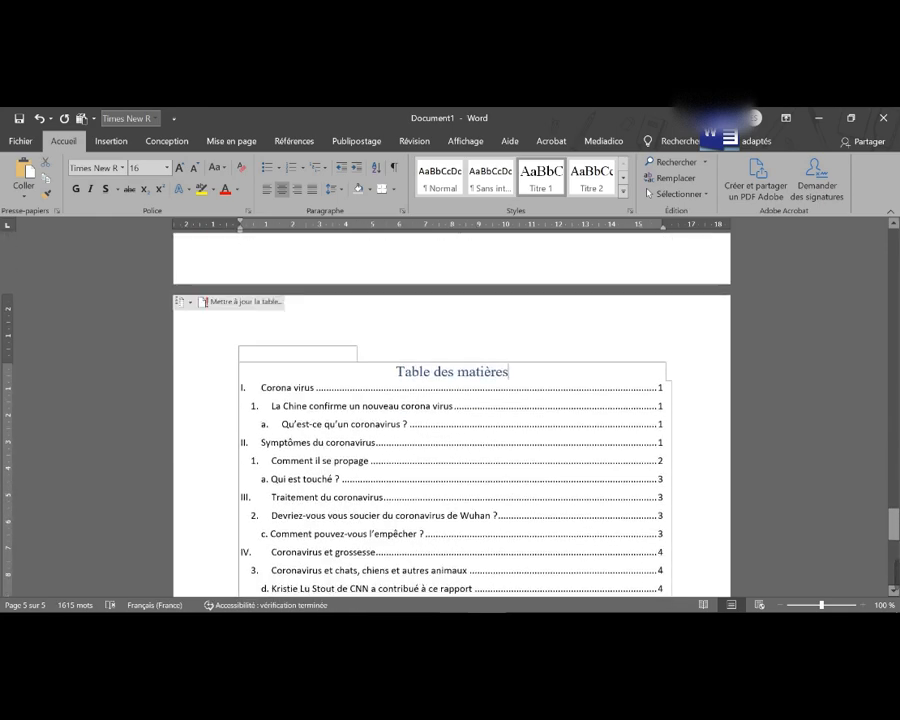
scroll(452, 420, "down", 1)
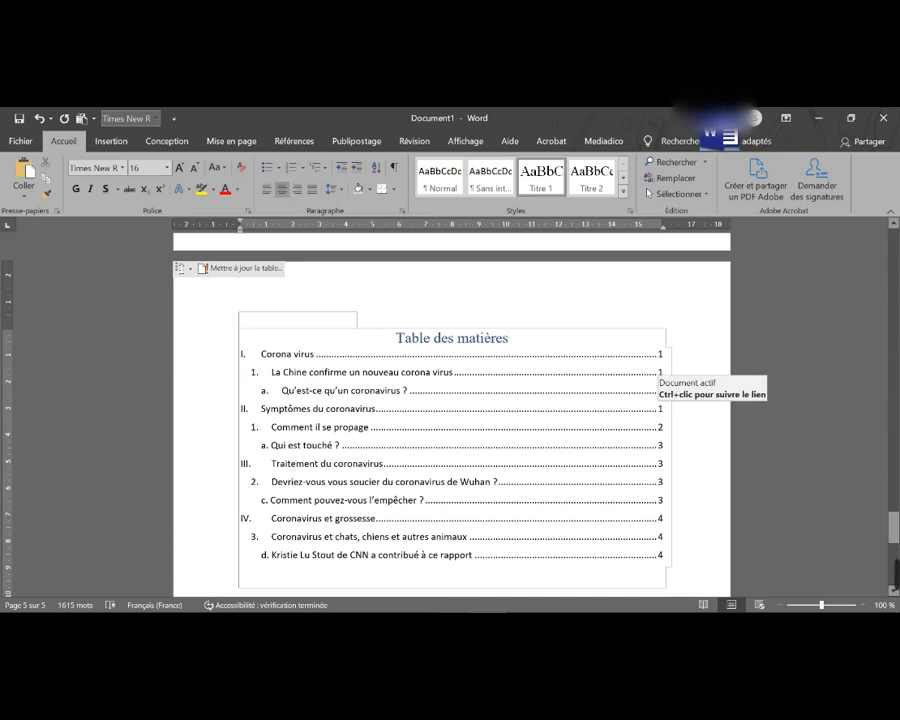
scroll(520, 420, "up", 10)
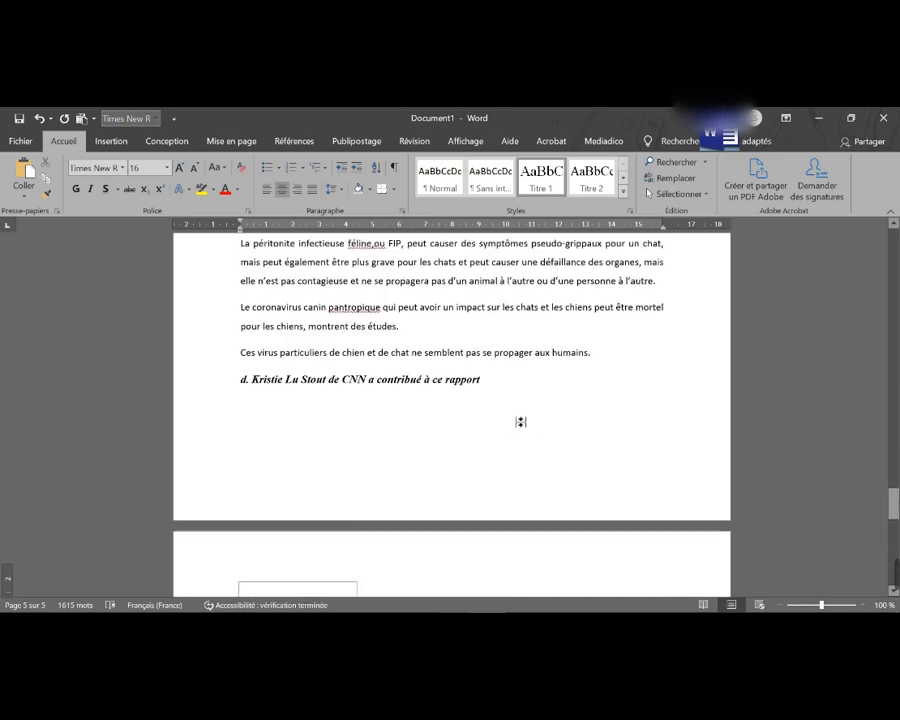
scroll(450, 410, "up", 3)
scroll(450, 410, "down", 6)
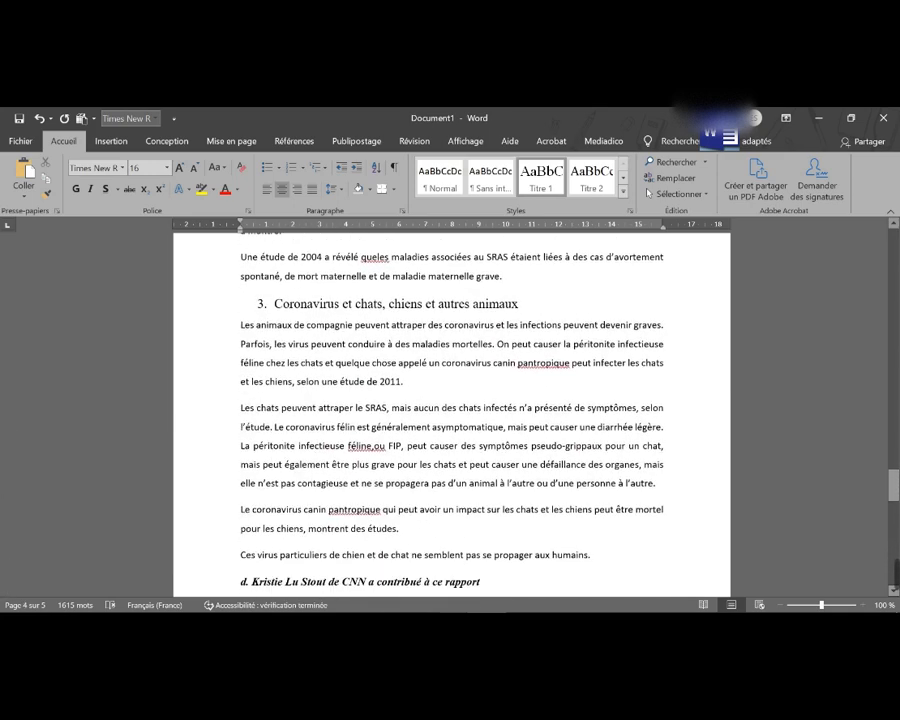
scroll(450, 410, "down", 8)
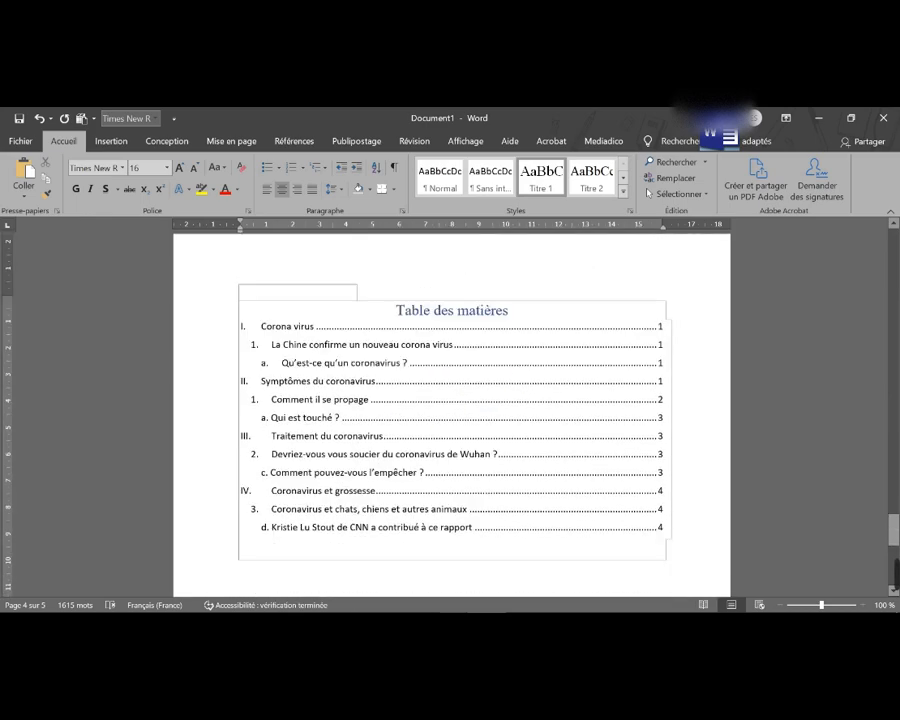
scroll(450, 410, "up", 5)
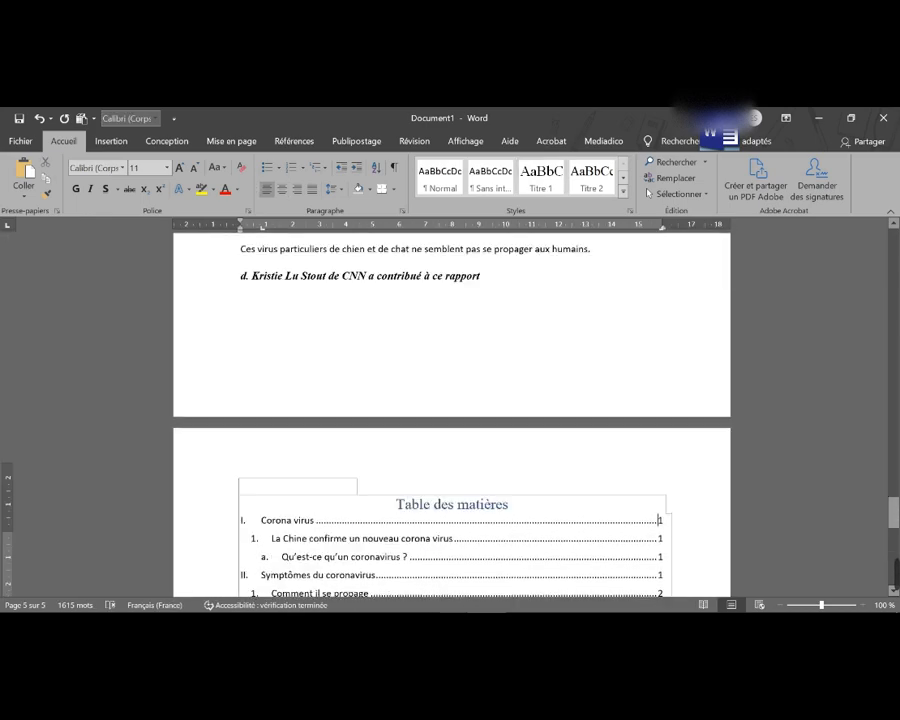
Set the font colour of the title "Table des matières" to black
scroll(450, 480, "down", 2)
left_click_drag(514, 438, 396, 438)
scroll(473, 317, "up", 3)
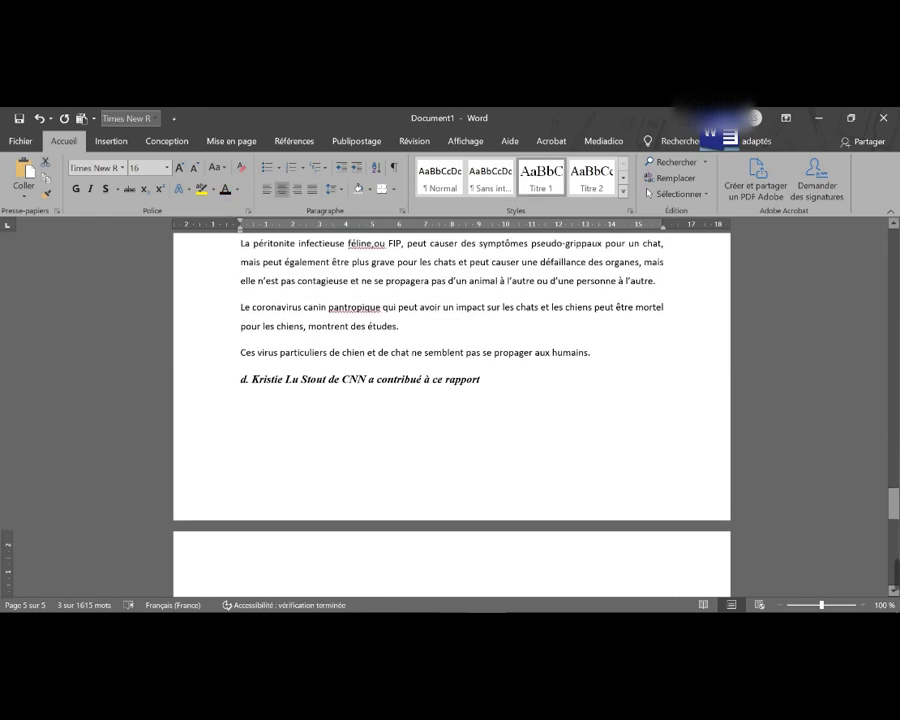
left_click(508, 382)
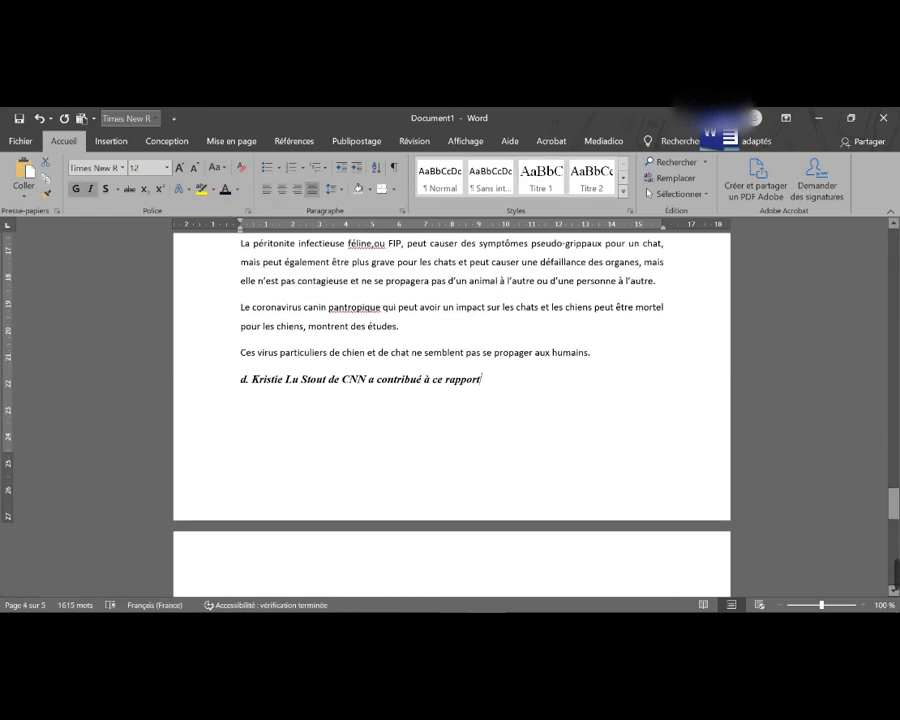
scroll(345, 414, "down", 2)
scroll(345, 414, "up", 3)
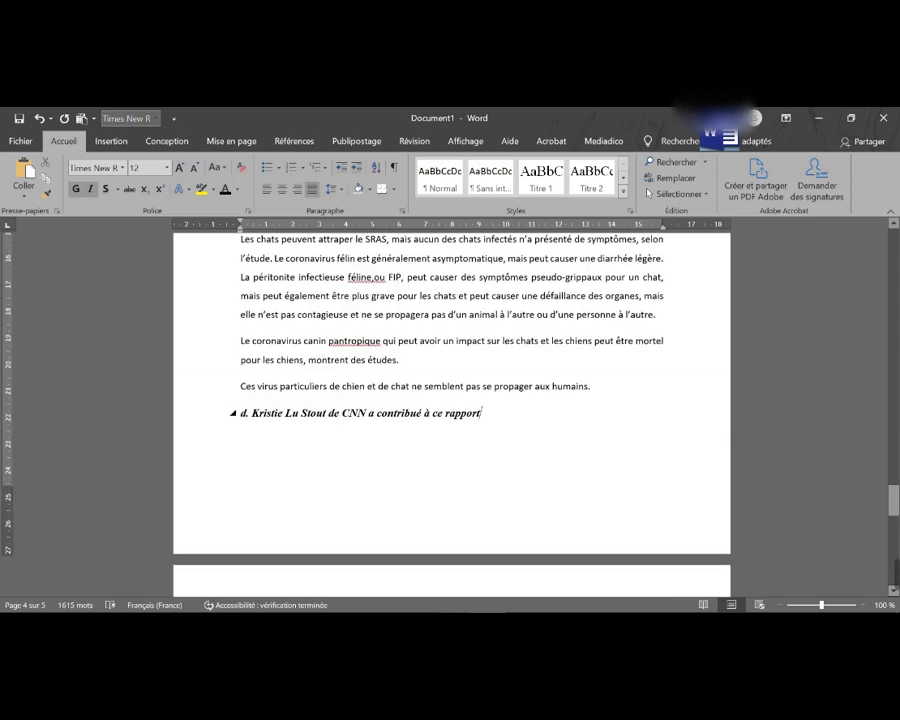
scroll(450, 400, "up", 4)
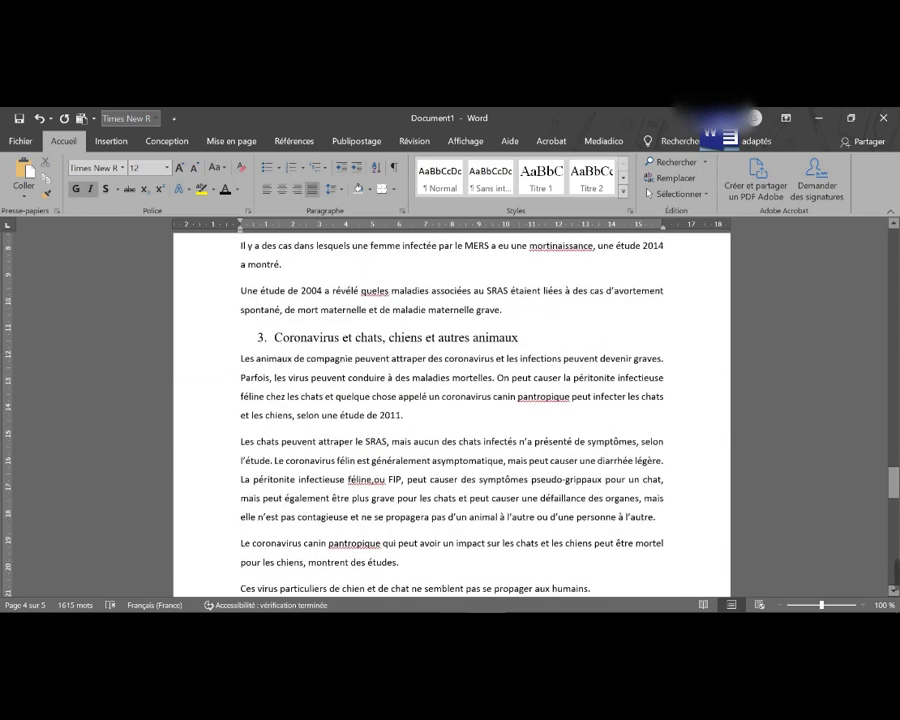
scroll(484, 356, "down", 8)
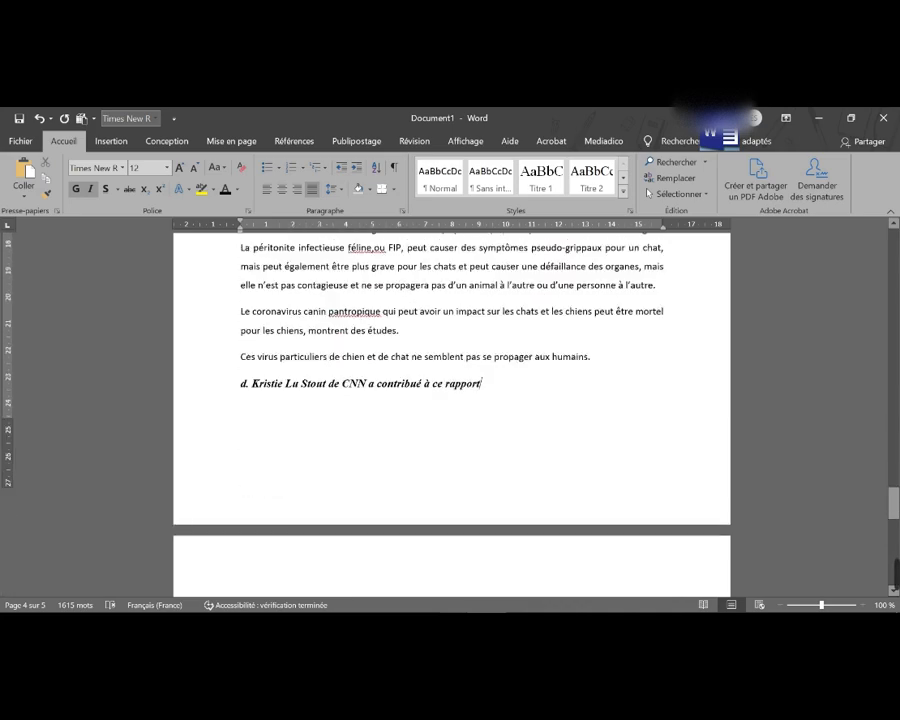
Replace the text of the numbered heading "Coronavirus et chats, chiens et autres animaux" with "Informatique et coronavirus"
scroll(451, 415, "down", 1)
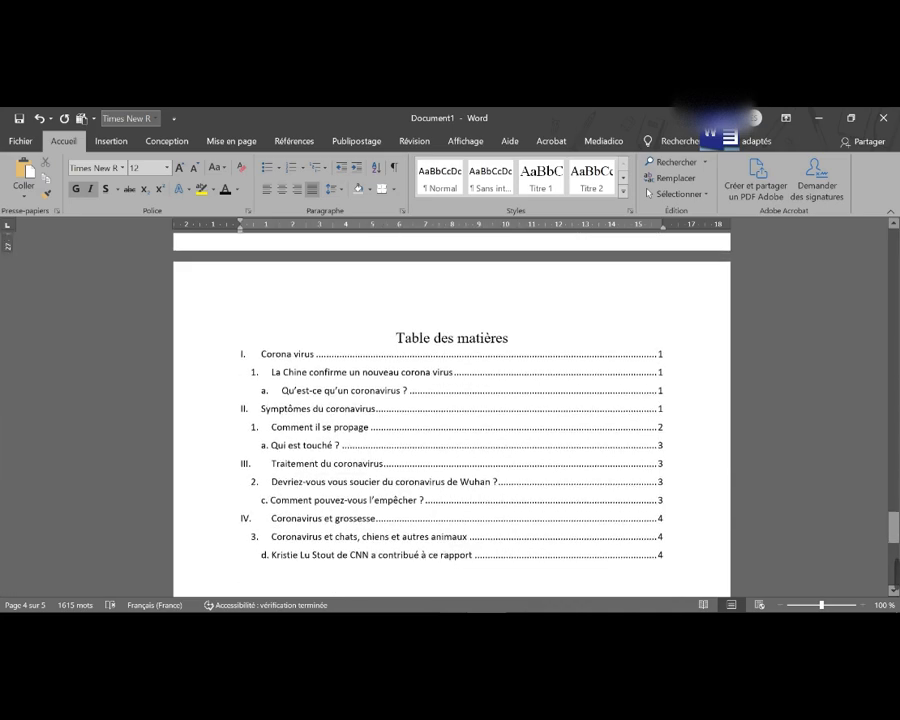
scroll(450, 420, "up", 9)
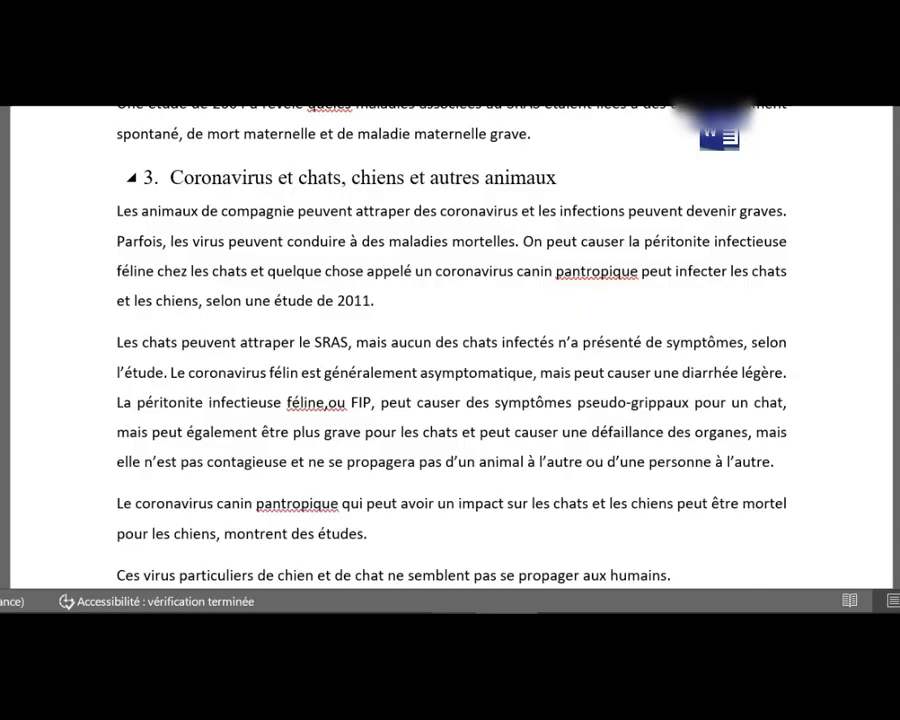
left_click_drag(518, 337, 343, 337)
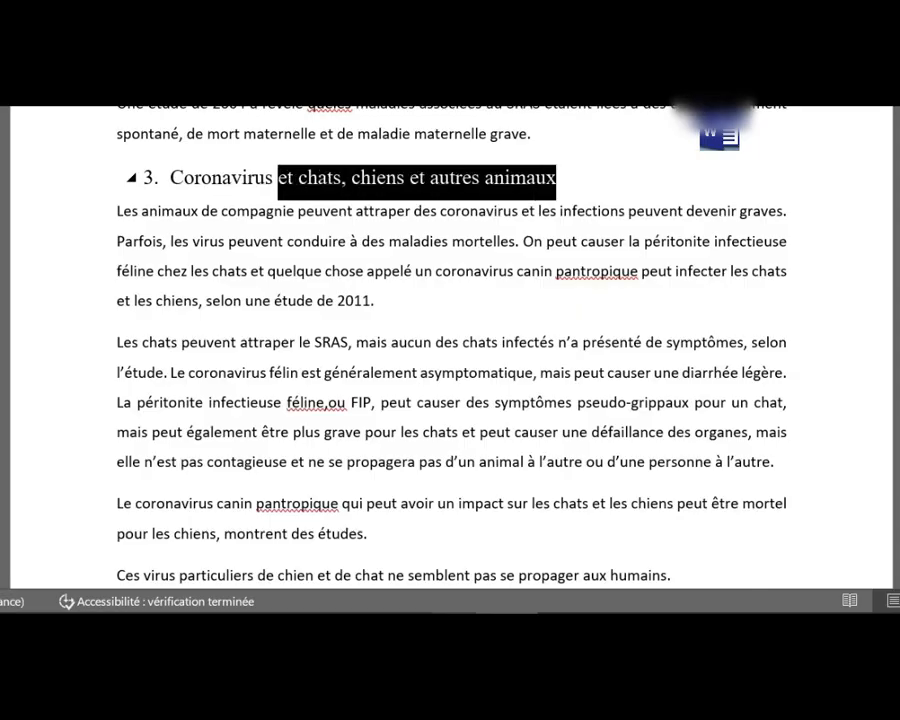
mouse_move(278, 179)
left_mouse_down()
mouse_move(318, 179)
mouse_move(277, 179)
left_mouse_up()
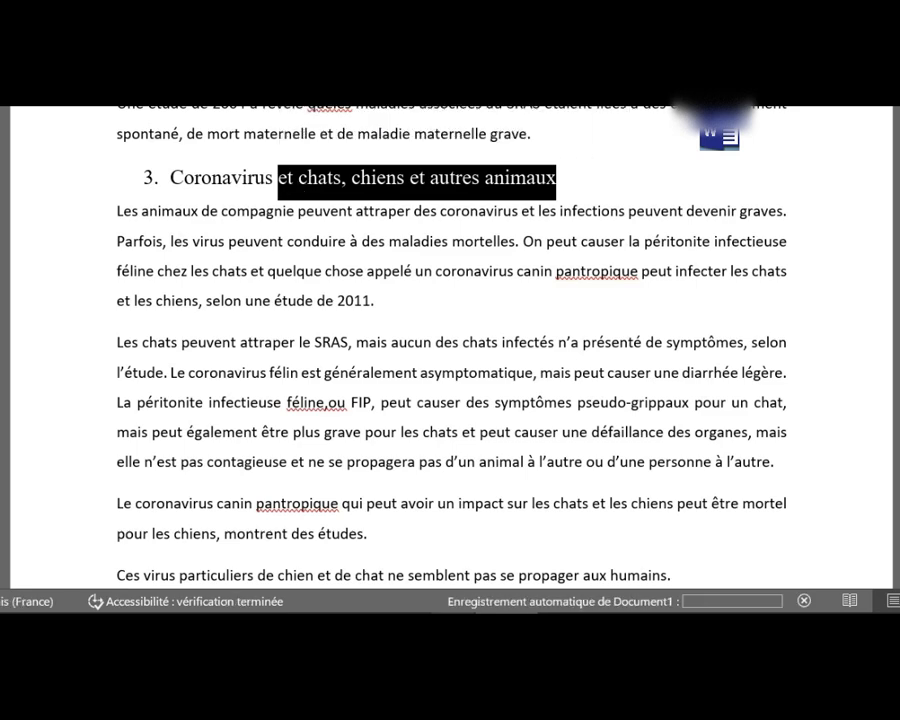
key("BackSpace")
key("BackSpace")
key("BackSpace")
key("BackSpace")
key("BackSpace")
key("BackSpace")
key("BackSpace")
key("BackSpace")
key("BackSpace")
key("BackSpace")
key("BackSpace")
key("BackSpace")
key("BackSpace")
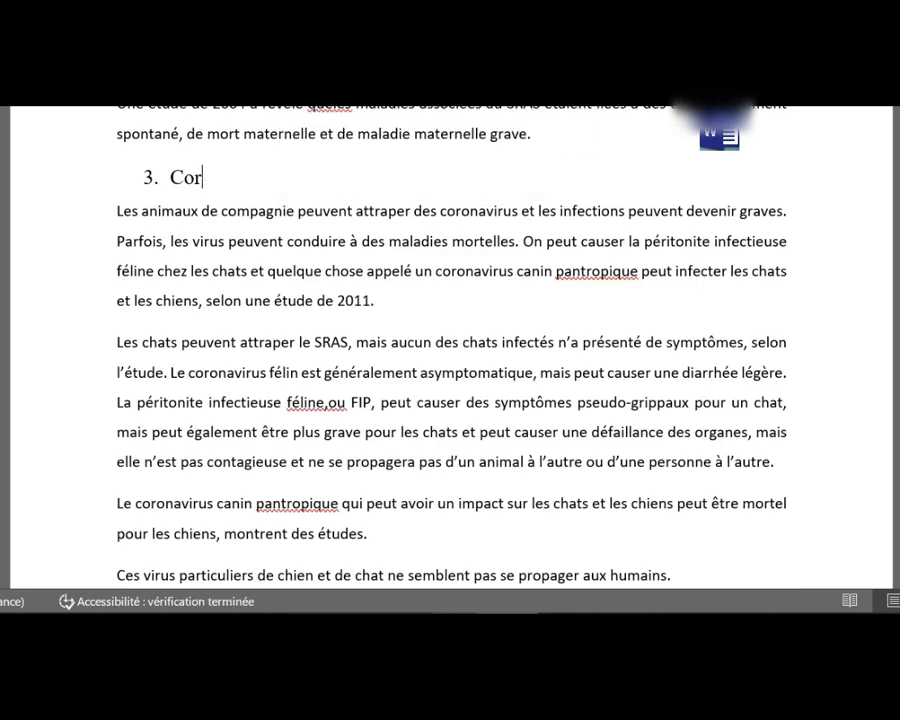
type("Informa")
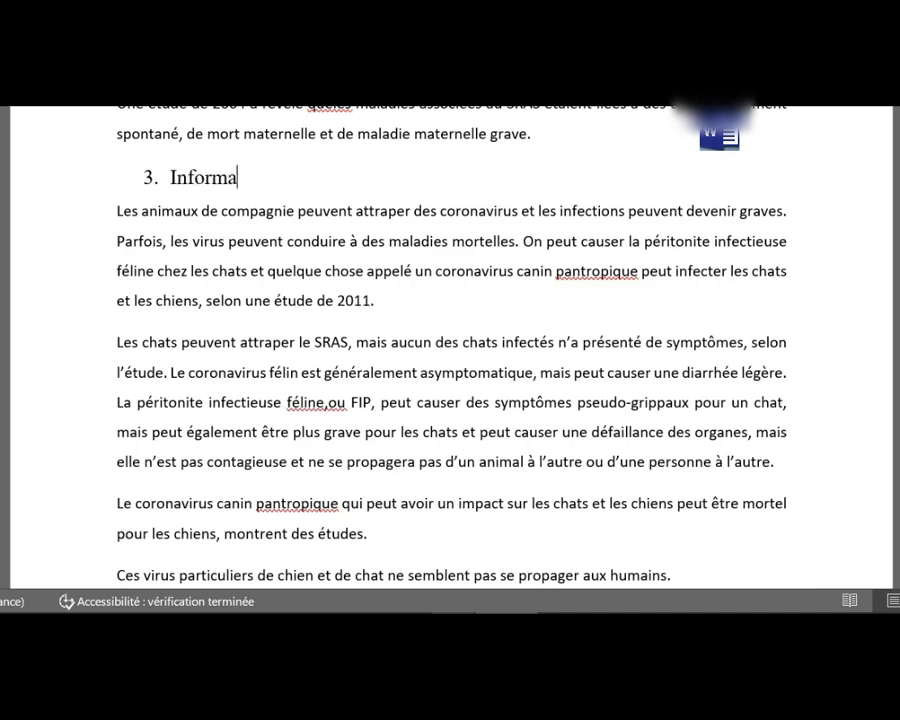
type("tique et")
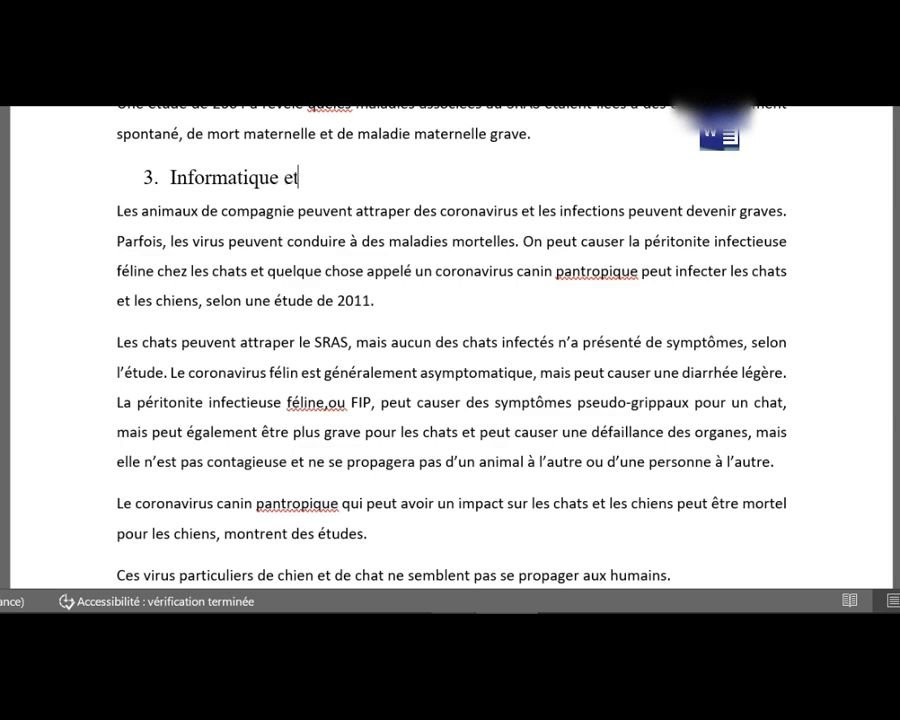
type(" coronavirus")
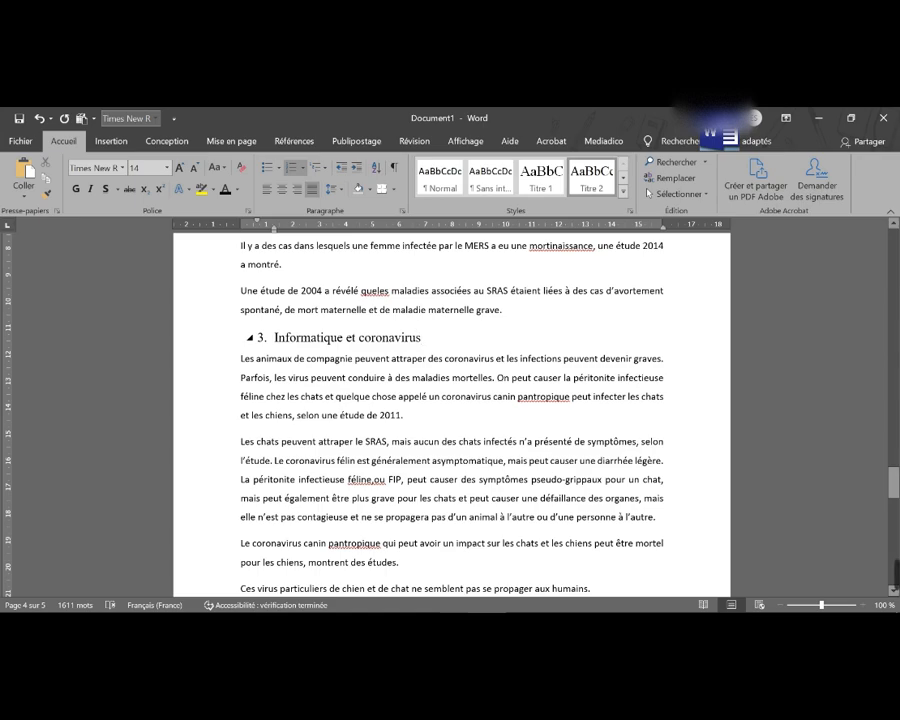
Compare the heading "Informatique et coronavirus" with its corresponding entry under "Coronavirus et grossesse" in the table of contents
scroll(450, 410, "down", 8)
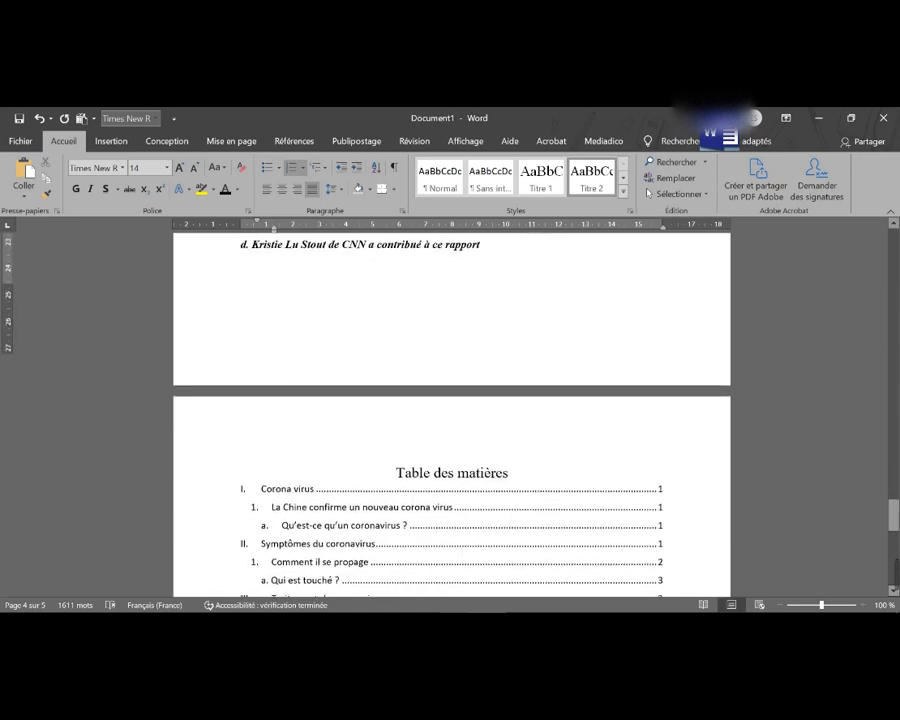
scroll(450, 410, "down", 2)
scroll(450, 410, "up", 10)
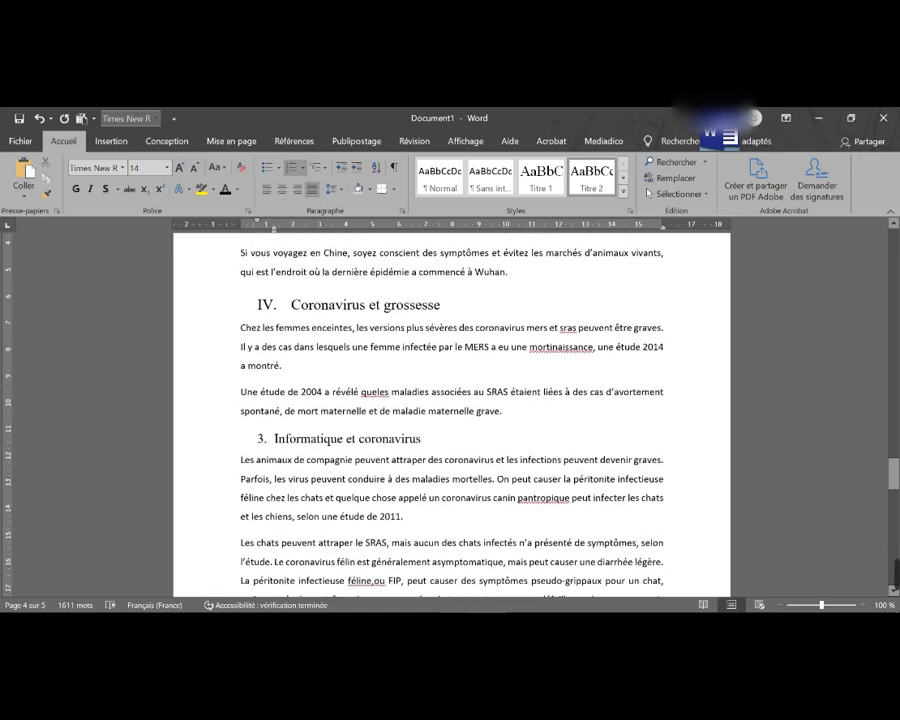
scroll(450, 410, "down", 8)
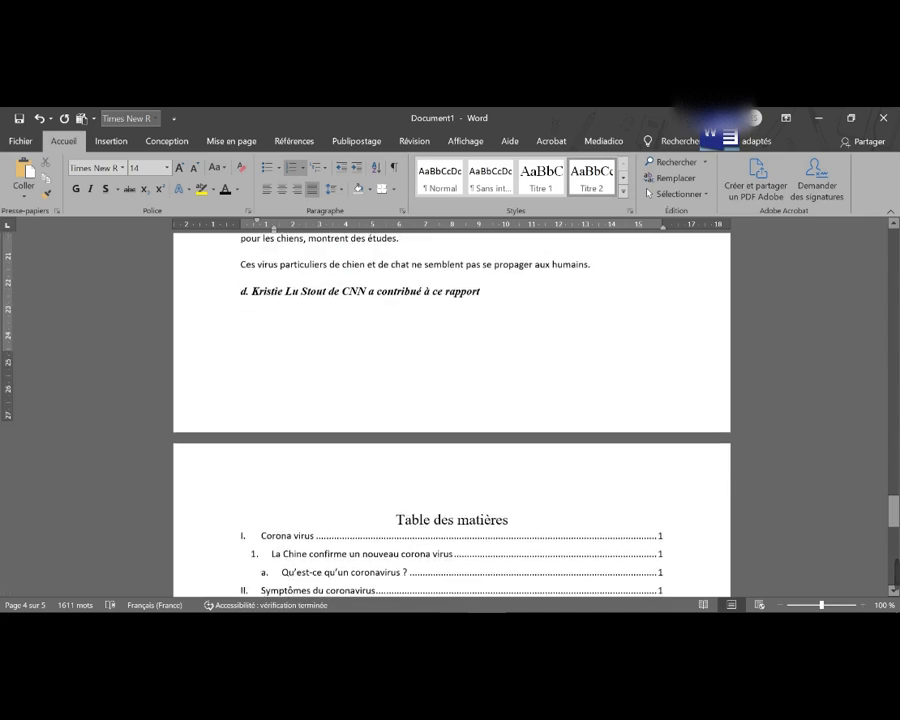
scroll(450, 420, "down", 3)
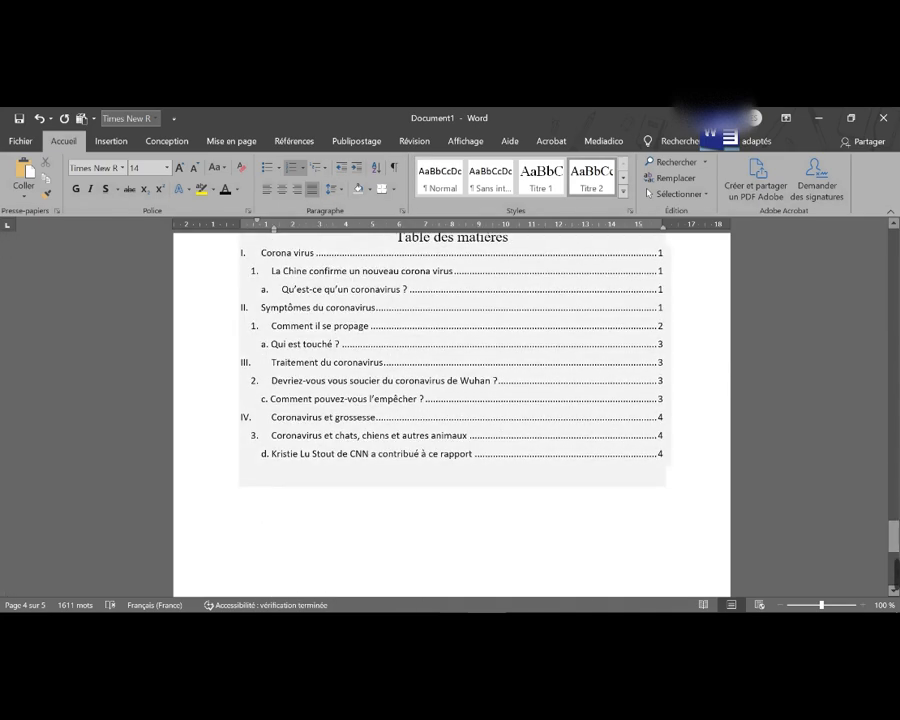
scroll(450, 420, "up", 1)
scroll(450, 420, "up", 2)
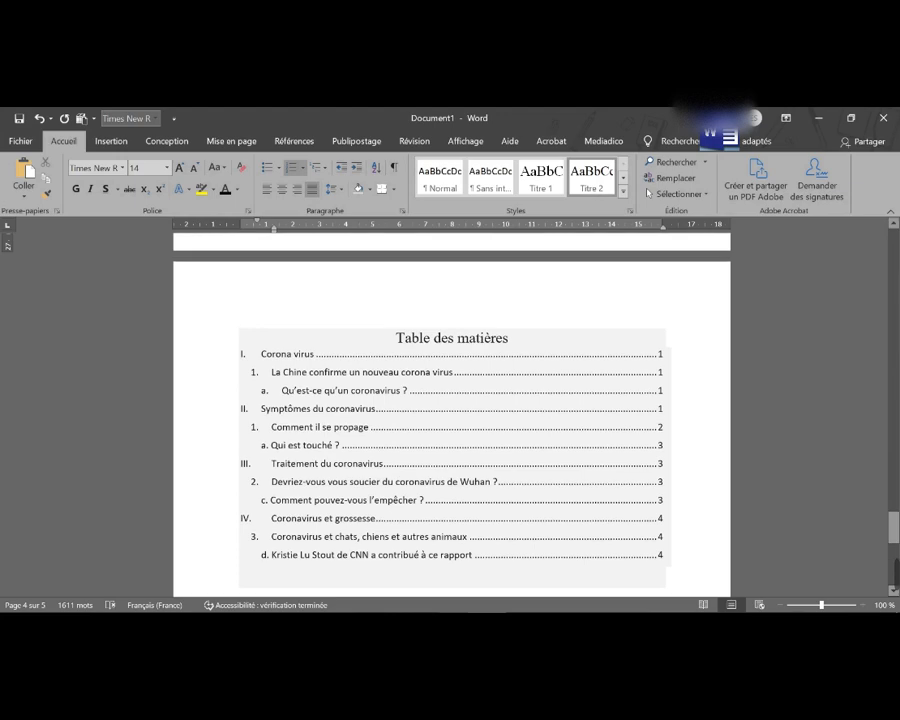
scroll(450, 420, "up", 8)
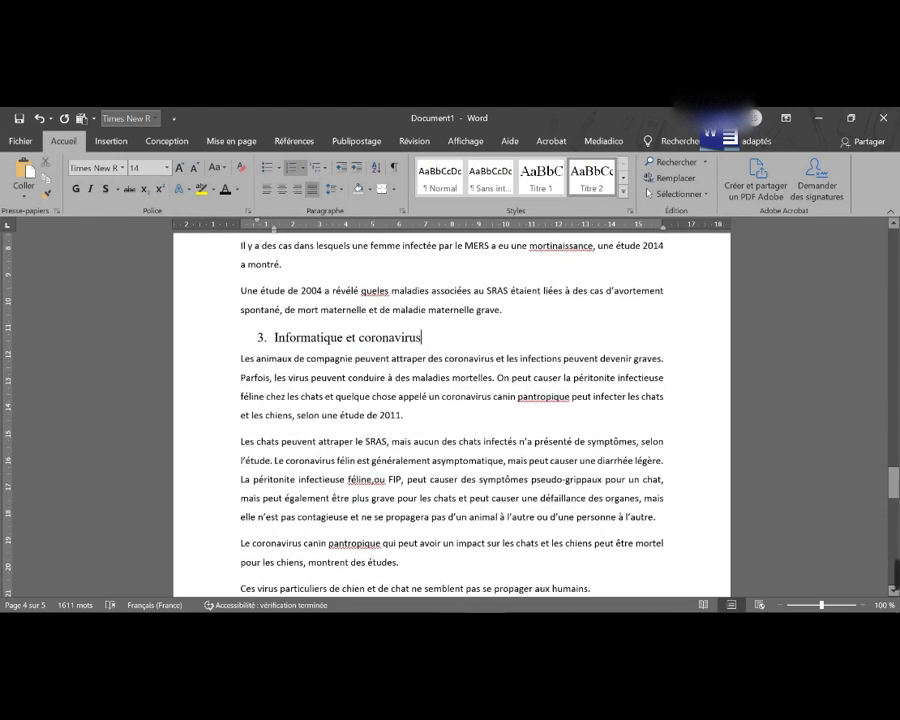
scroll(450, 420, "down", 6)
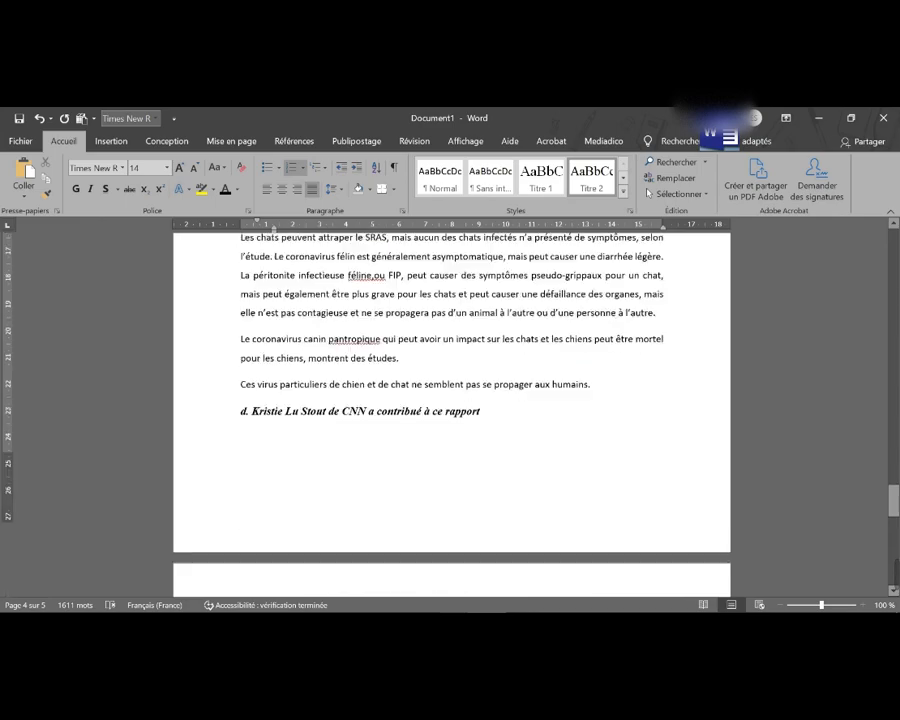
Update the table of contents on the last page to include the reworded heading
scroll(95, 240, "down", 4)
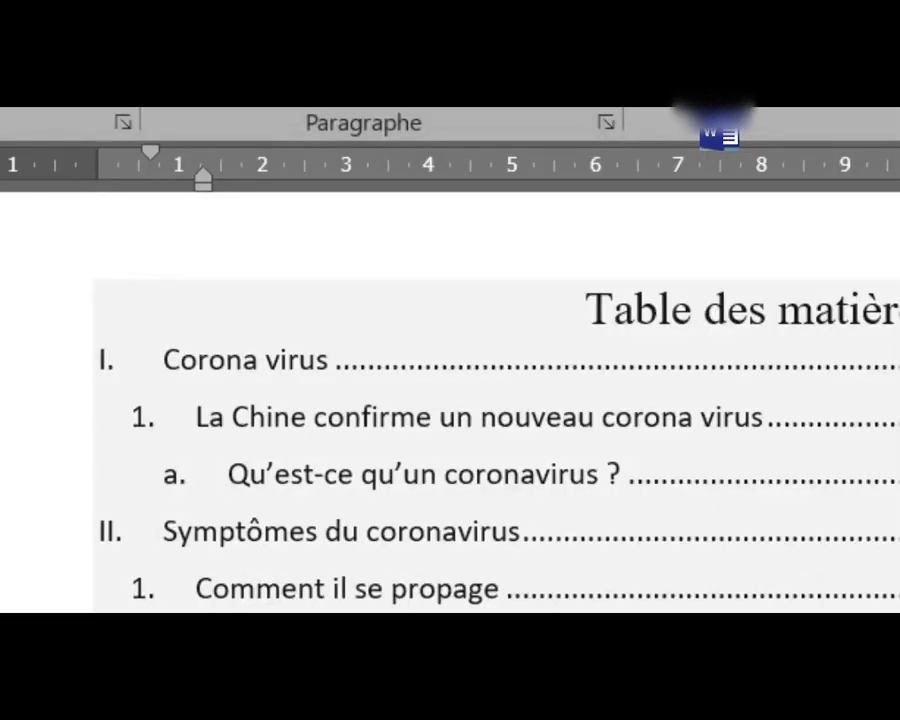
scroll(496, 400, "up", 1)
left_click(585, 413)
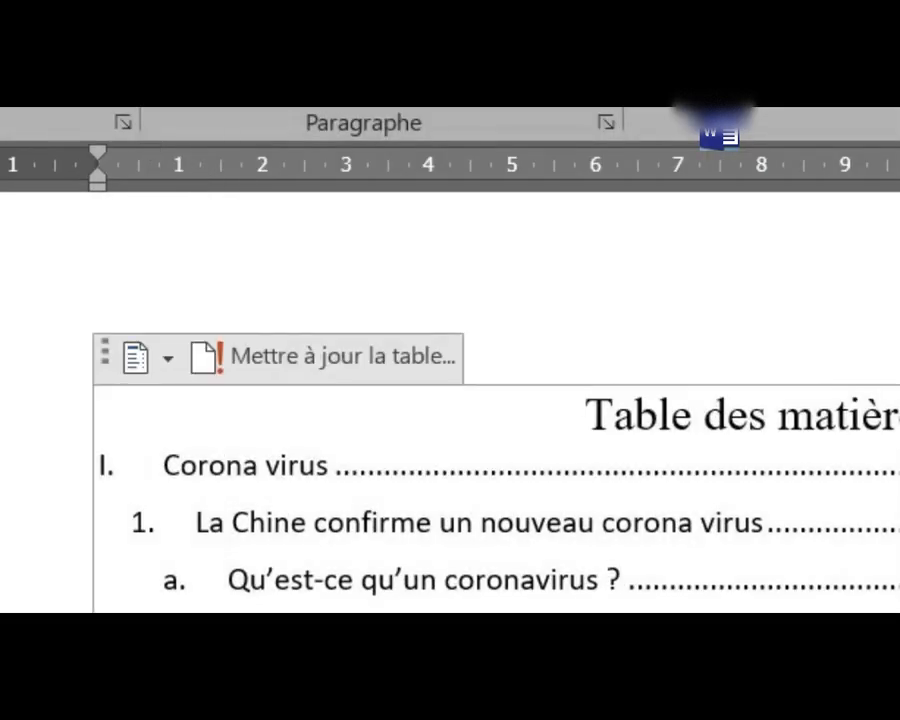
left_click(307, 358)
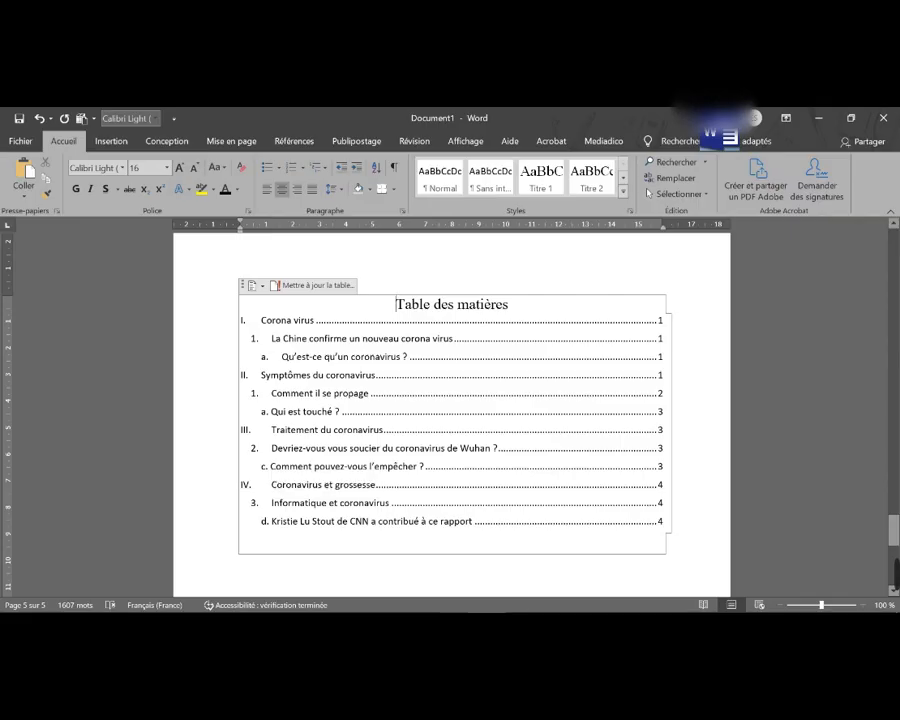
Review the headings throughout the document against the entries and page numbers in the table of contents
scroll(450, 400, "up", 4)
scroll(450, 400, "down", 1)
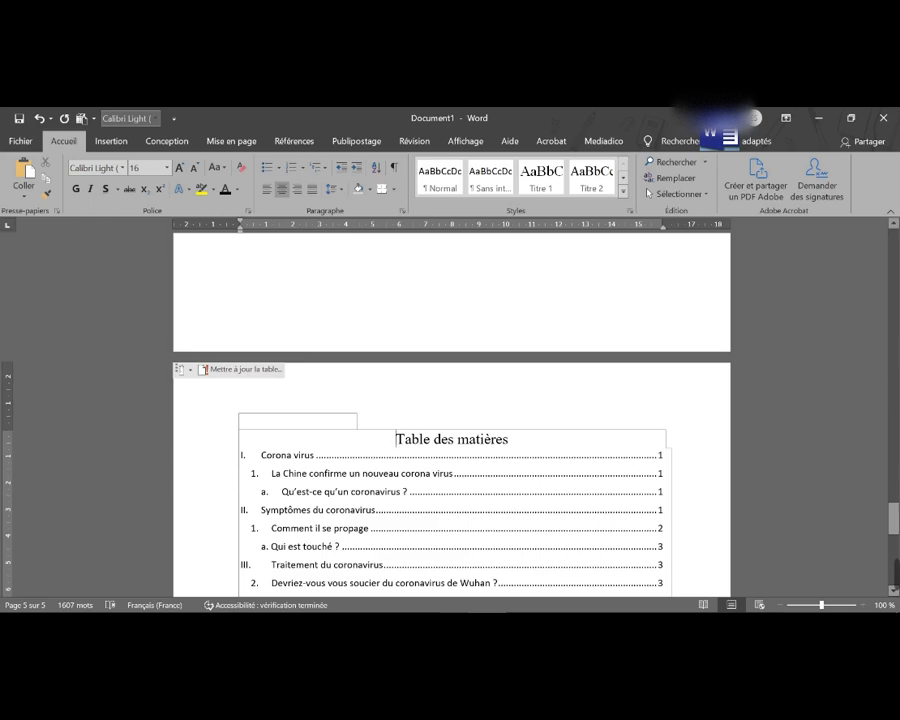
scroll(450, 415, "up", 12)
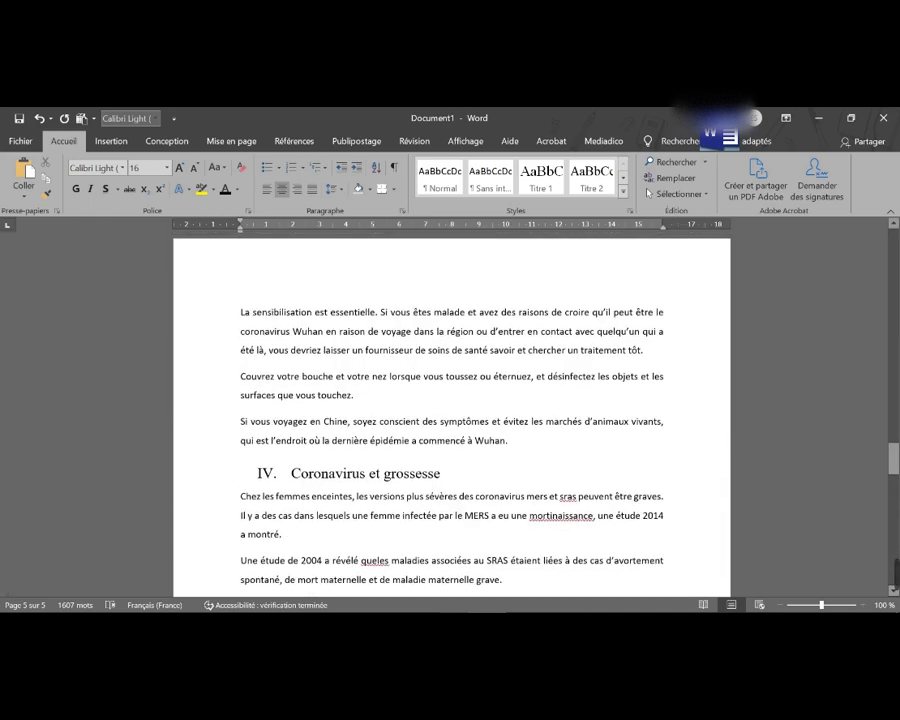
scroll(450, 415, "down", 12)
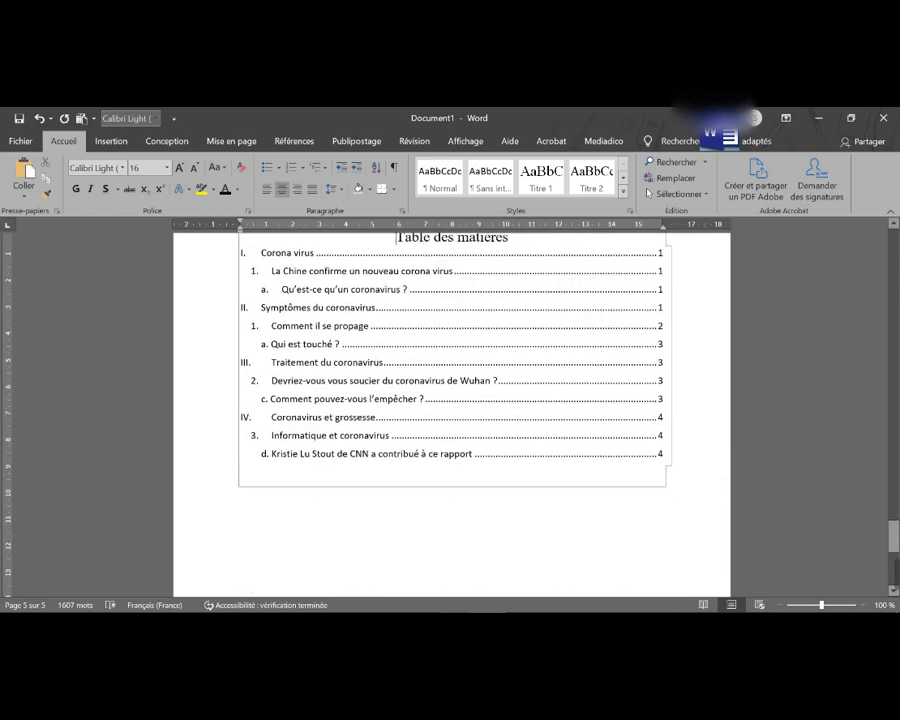
scroll(450, 415, "down", 6)
scroll(450, 415, "up", 20)
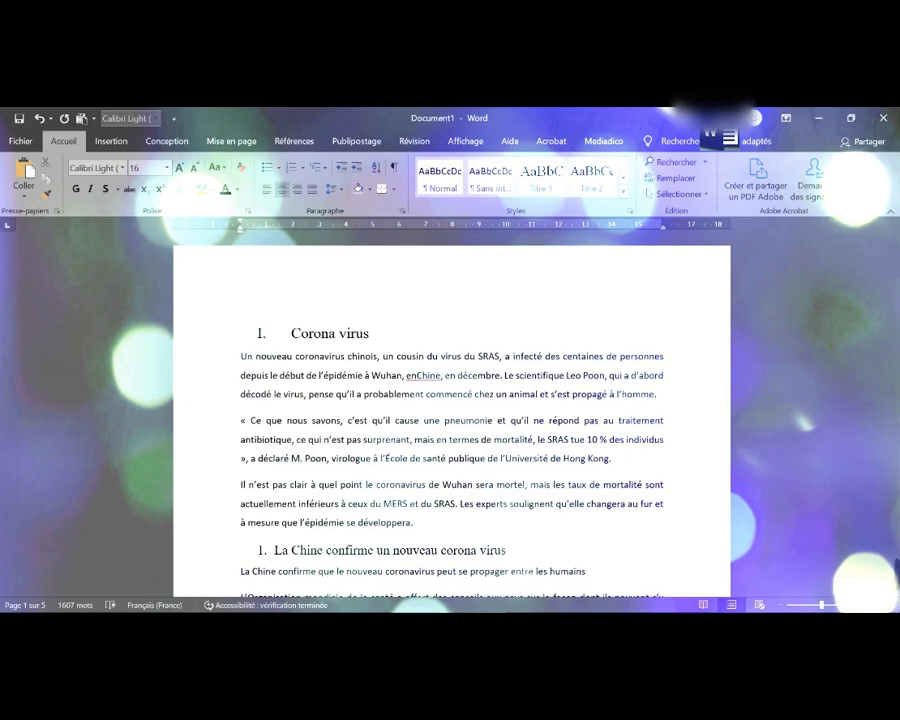
scroll(450, 420, "down", 12)
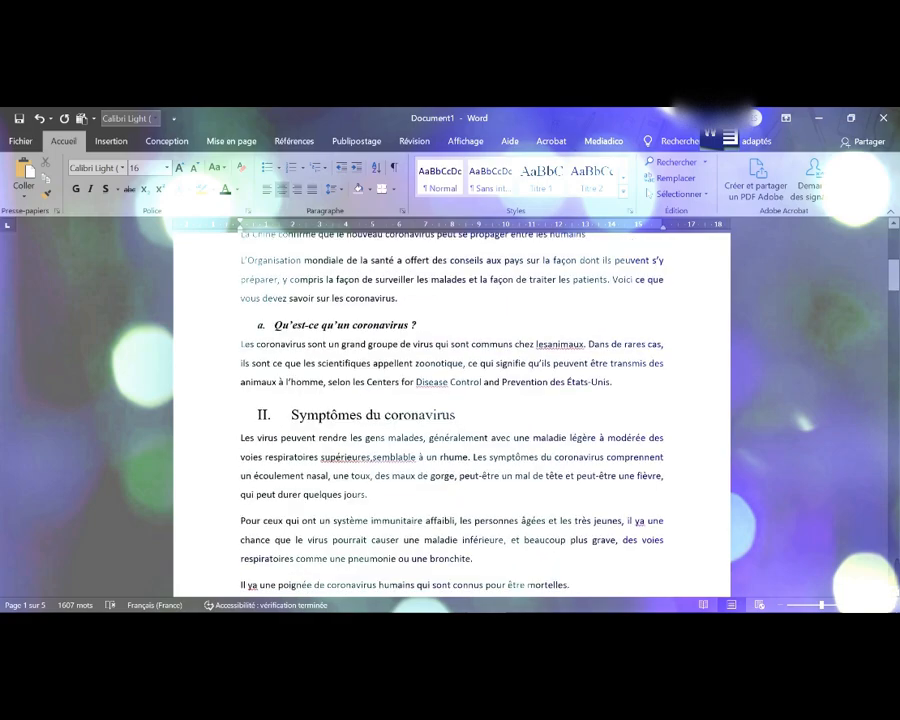
scroll(450, 420, "down", 15)
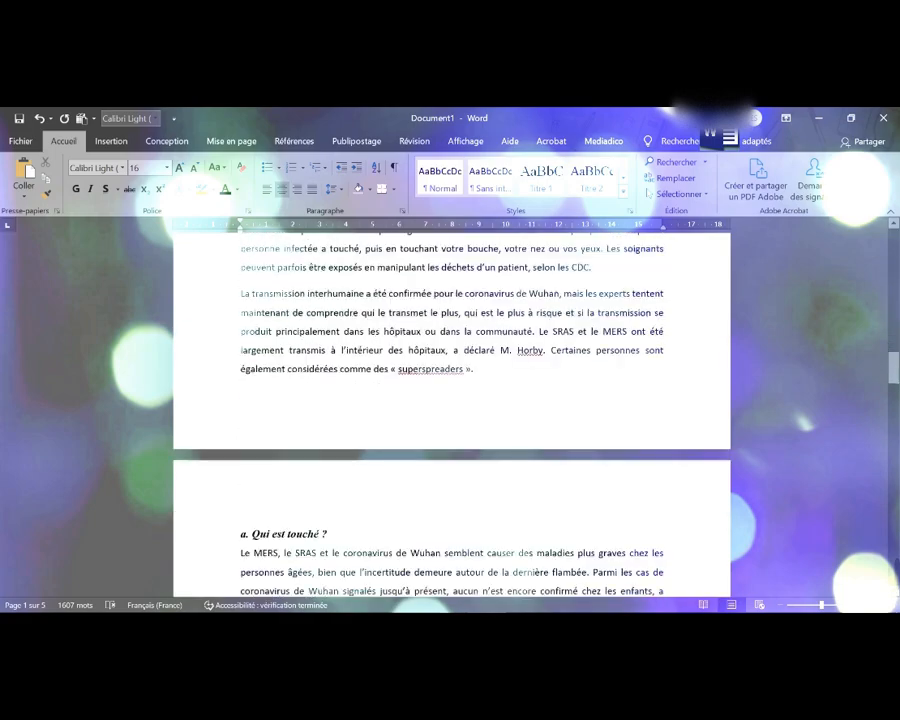
scroll(450, 420, "down", 15)
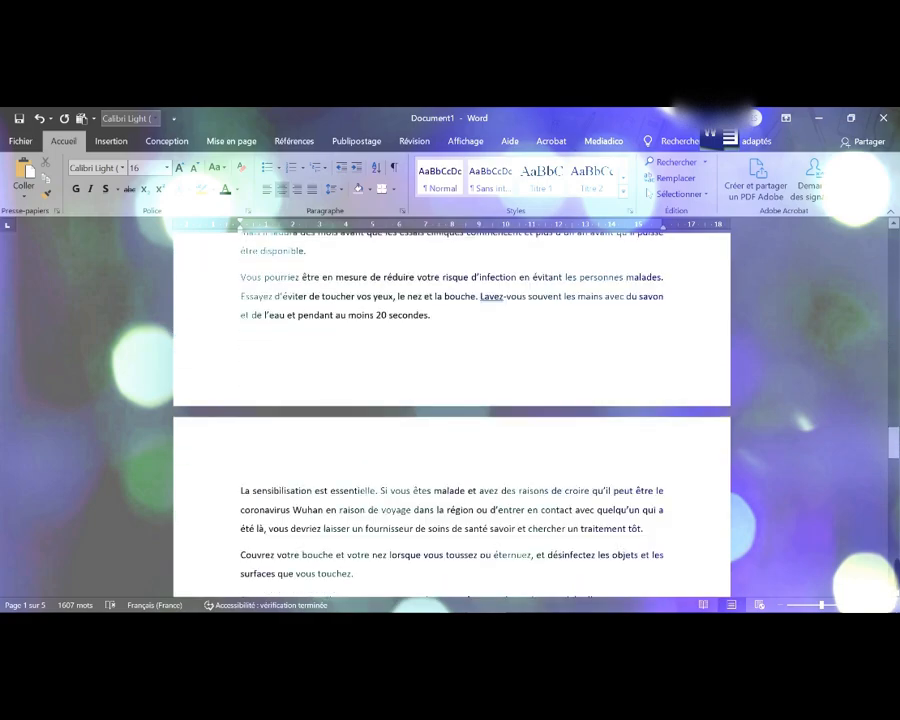
scroll(450, 420, "down", 15)
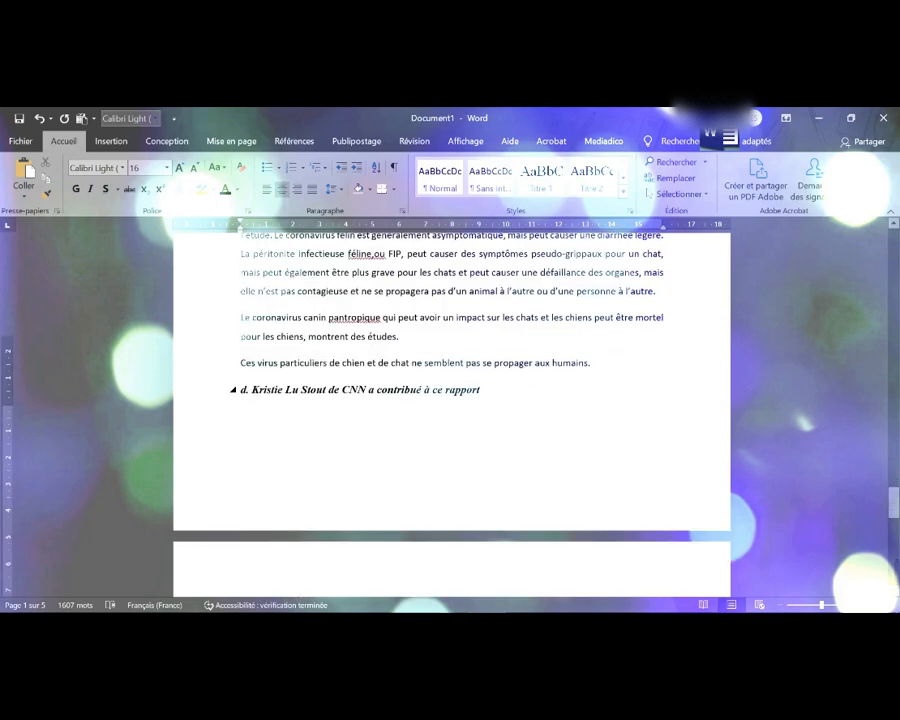
scroll(498, 400, "down", 5)
scroll(498, 400, "up", 8)
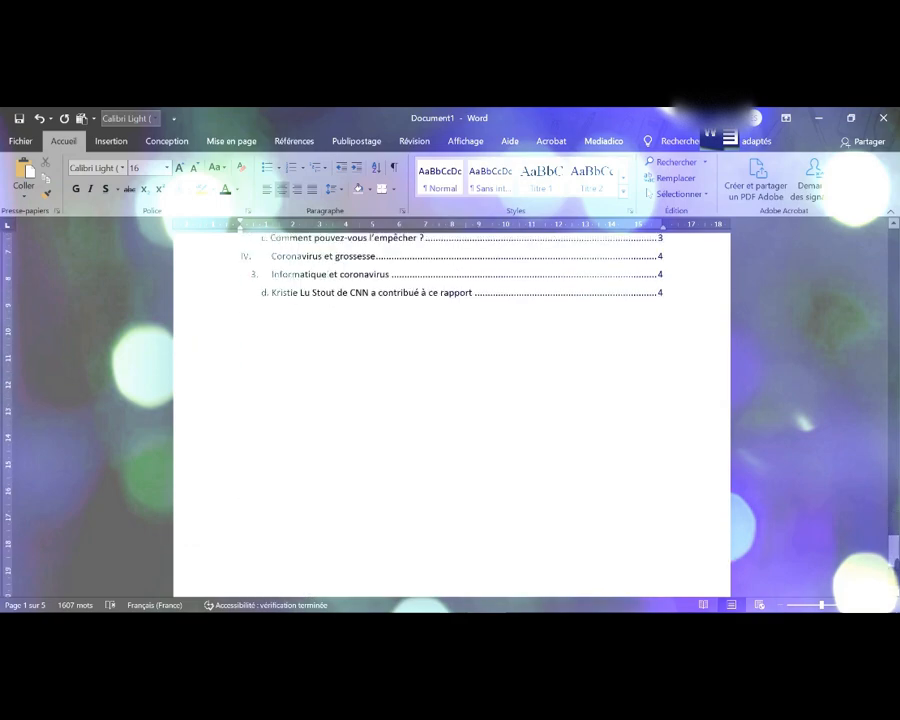
scroll(498, 400, "up", 3)
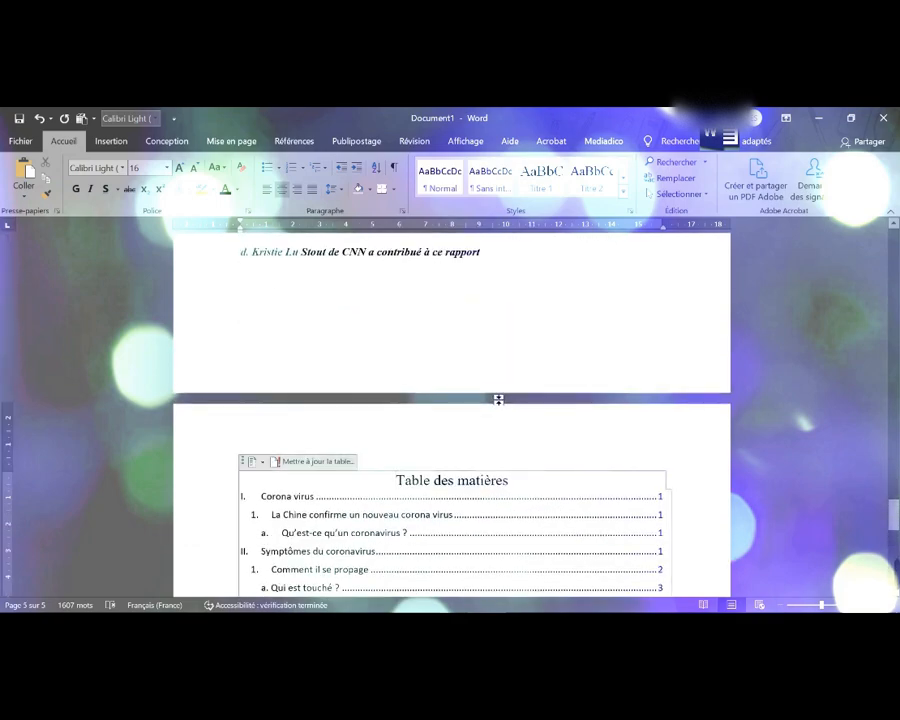
scroll(498, 400, "down", 4)
scroll(498, 400, "up", 1)
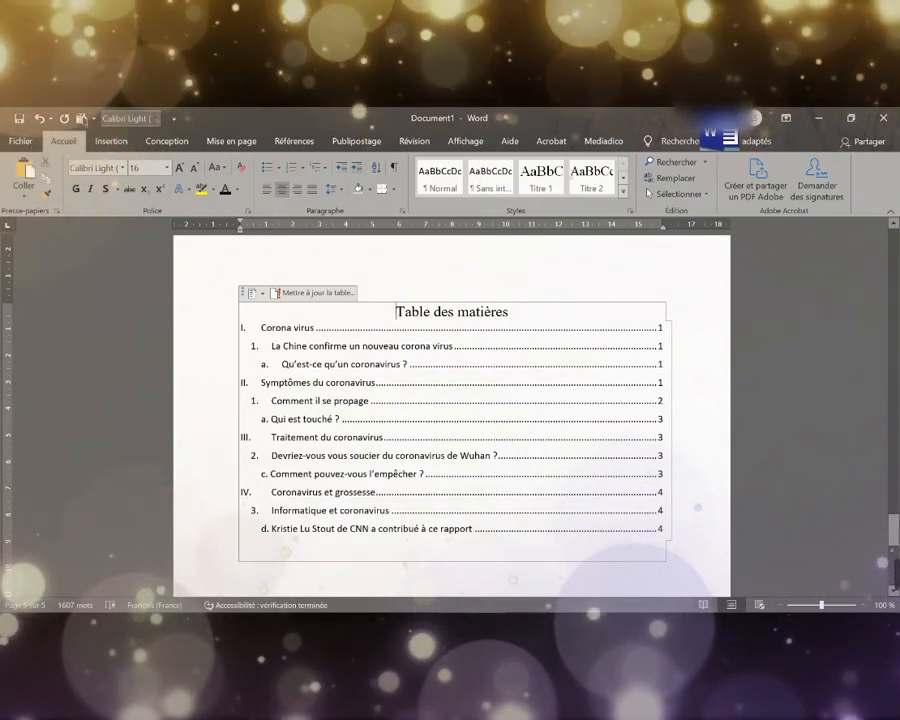
scroll(296, 528, "up", 4)
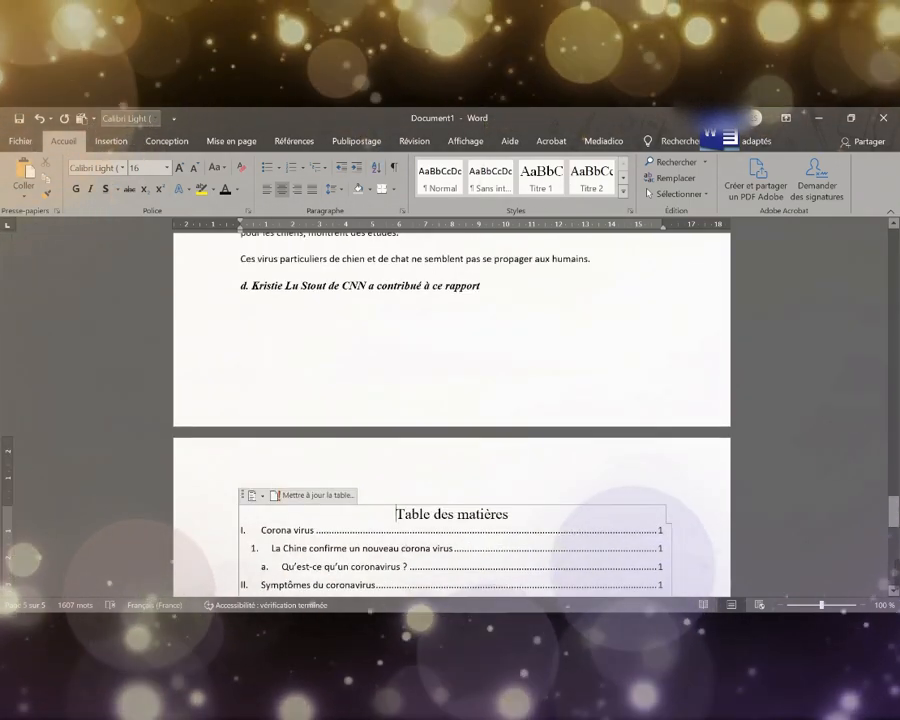
scroll(450, 420, "down", 1)
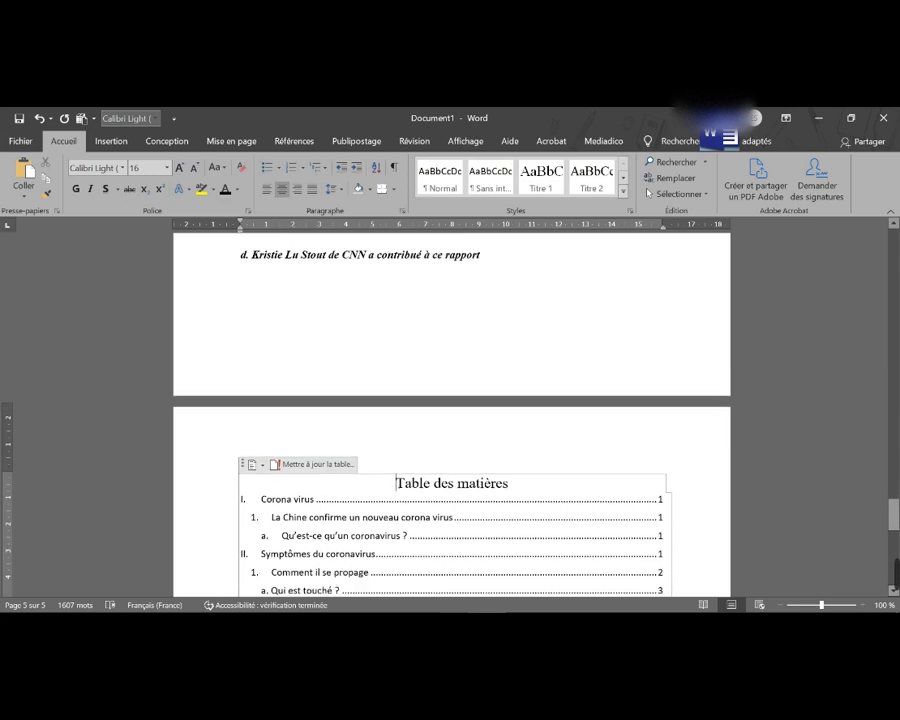